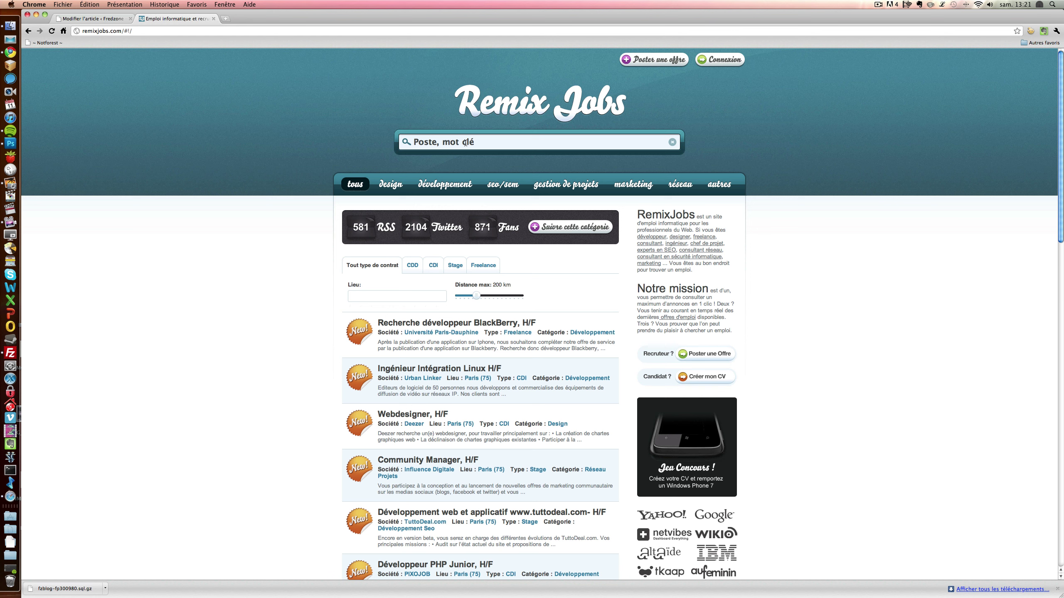
- Enter 'design' in the 'Poste, mot clé' search box to list matching offers
click(466, 143)
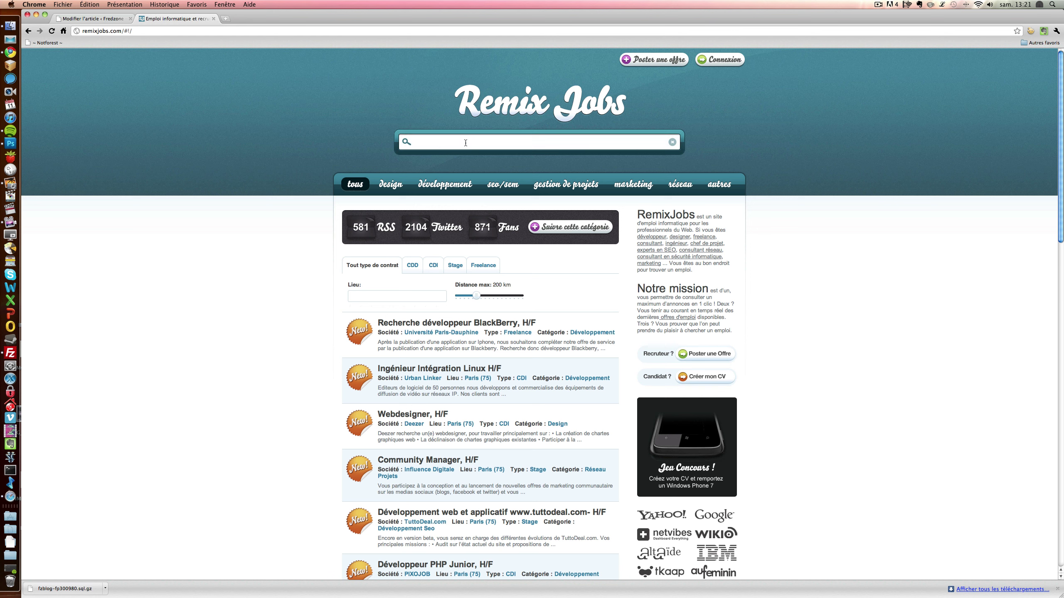
text(de)
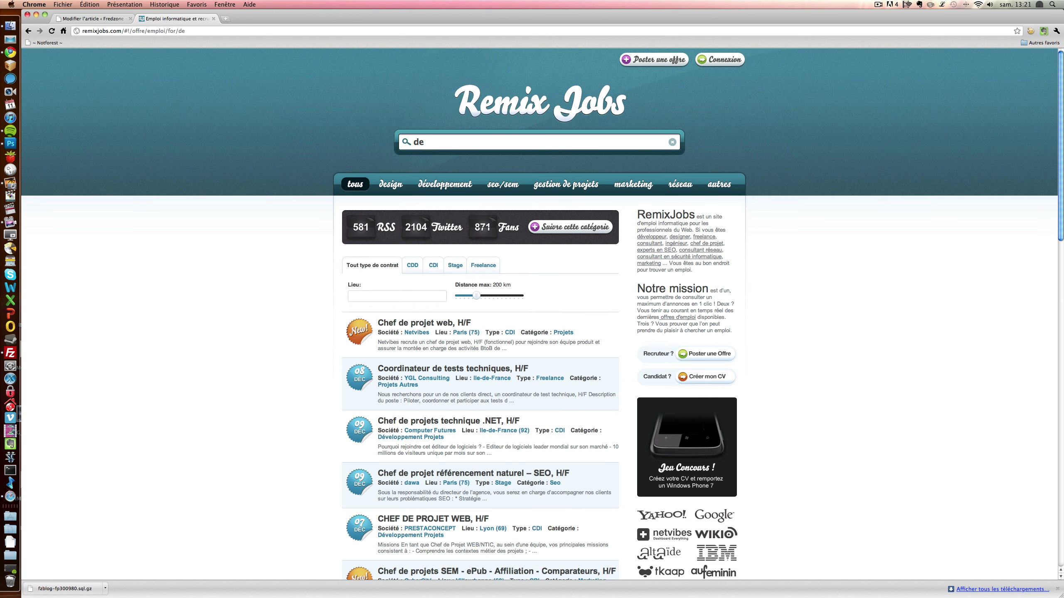
text(si)
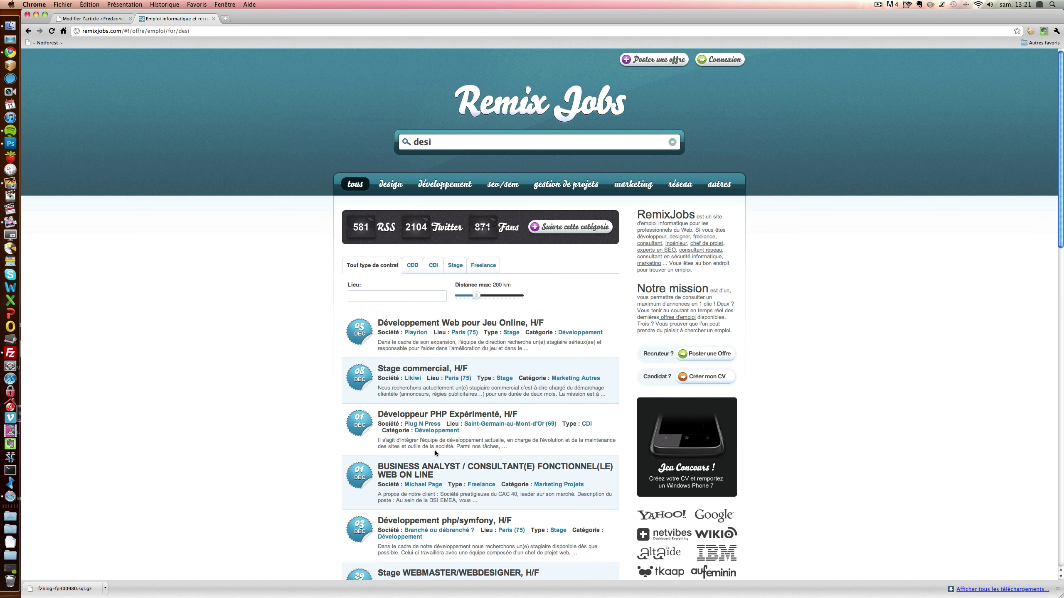
text(gn)
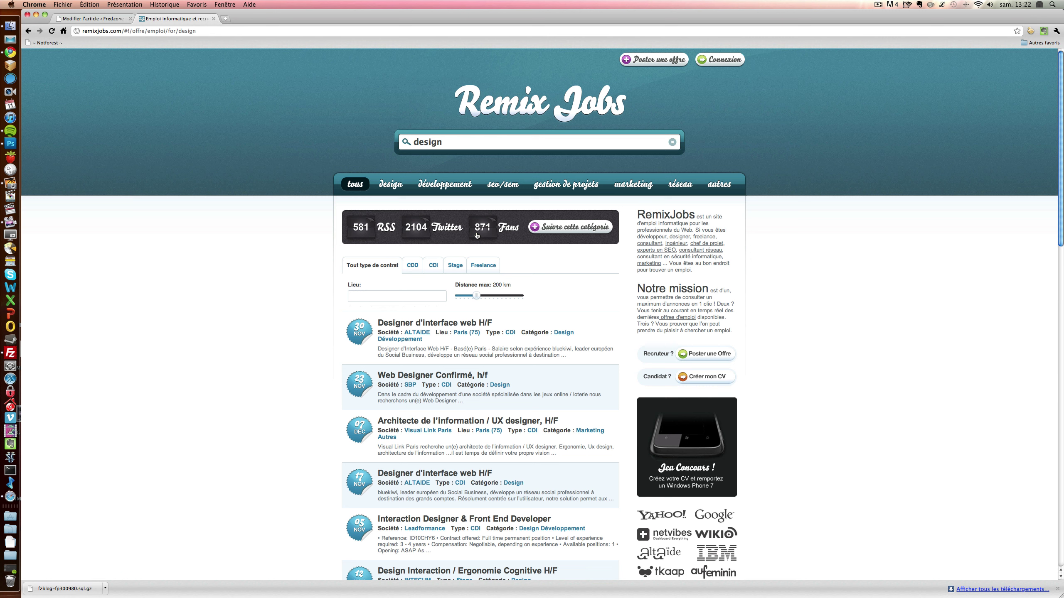
click(572, 234)
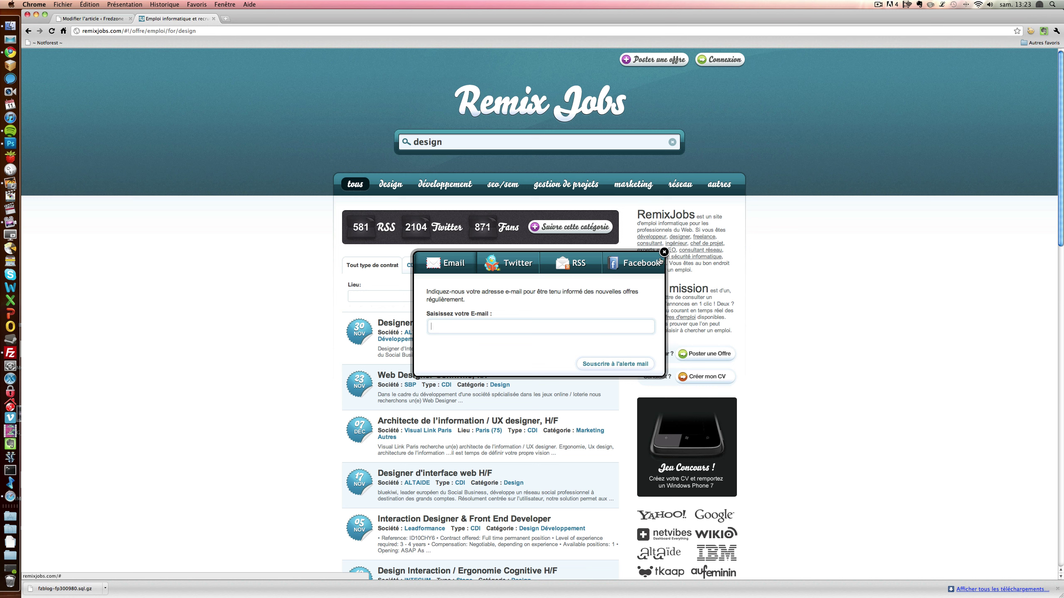
click(664, 252)
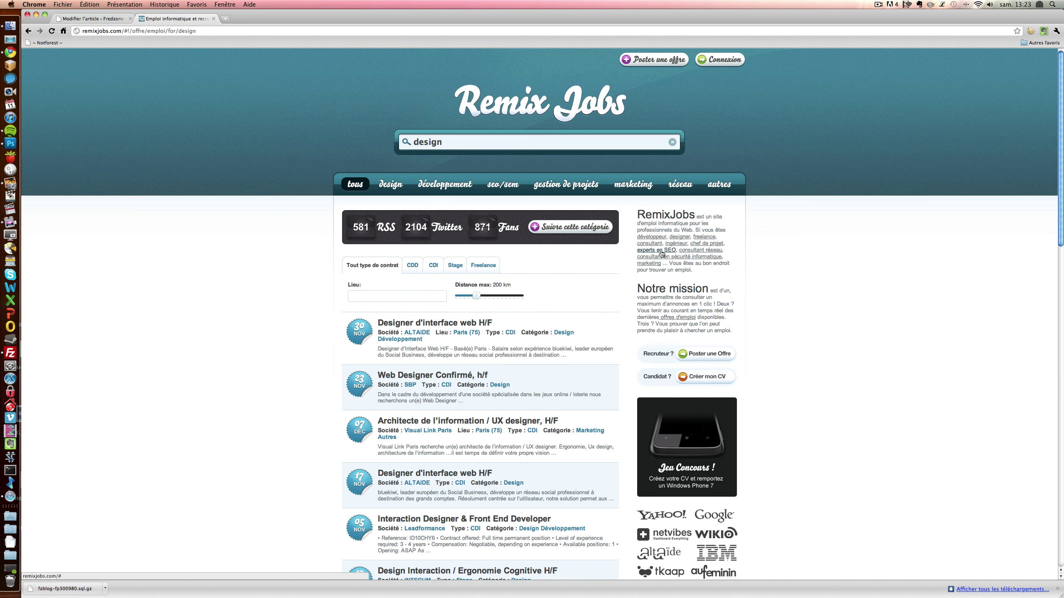
- Switch the 'design' search results to the design category tab
click(387, 187)
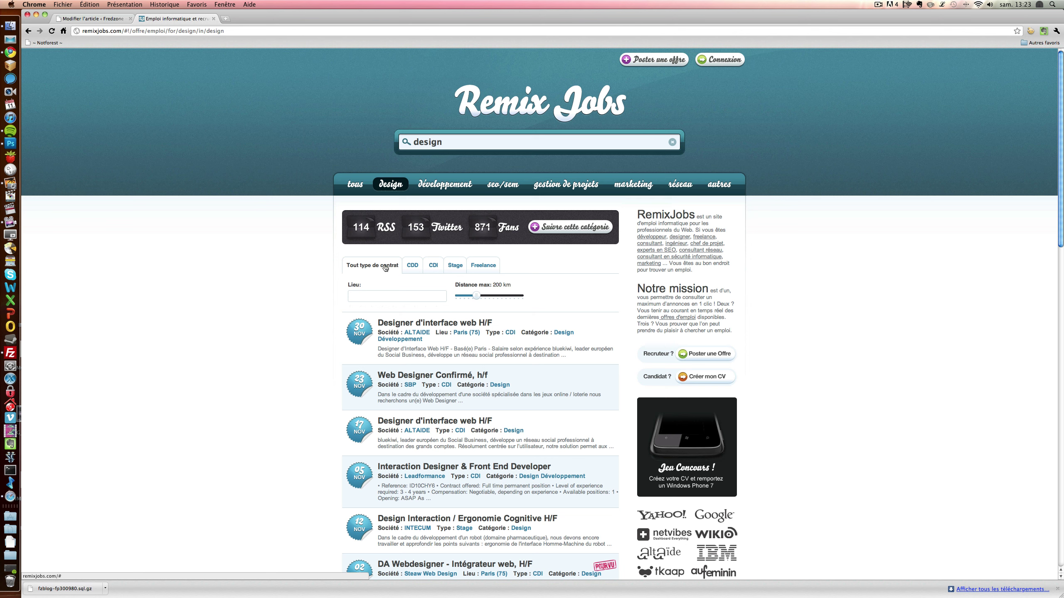
- Compare the CDD, CDI, Stage, Freelance and all-contract filters, ending on Freelance
click(412, 265)
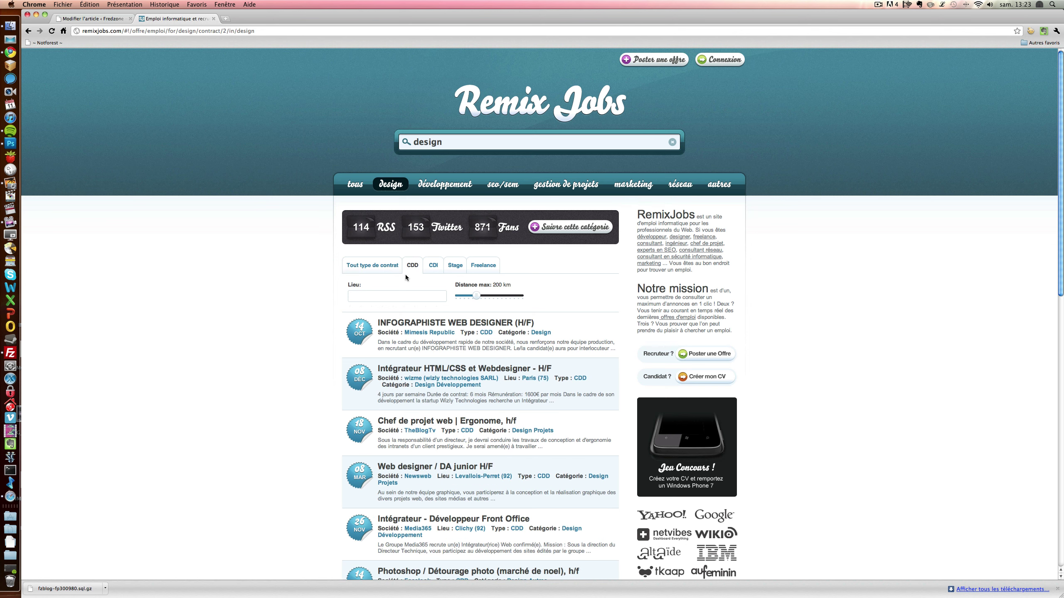
click(450, 266)
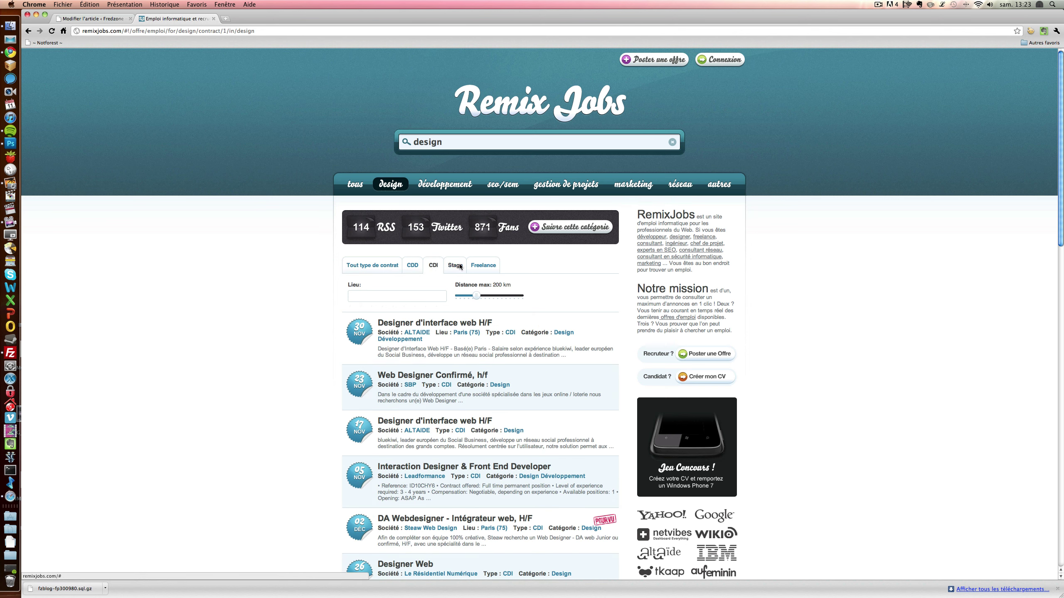
click(480, 266)
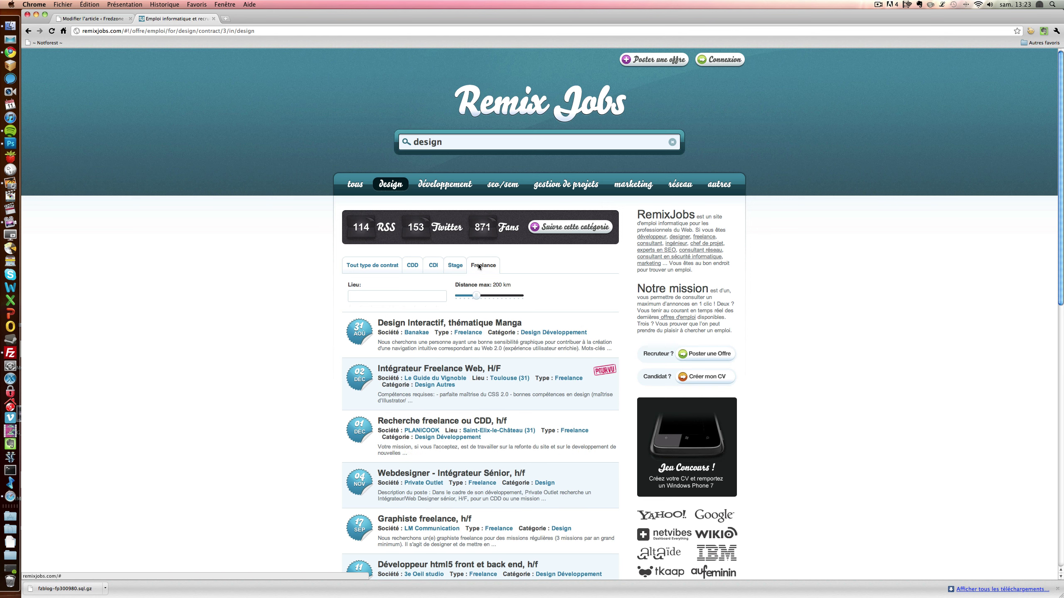
click(455, 265)
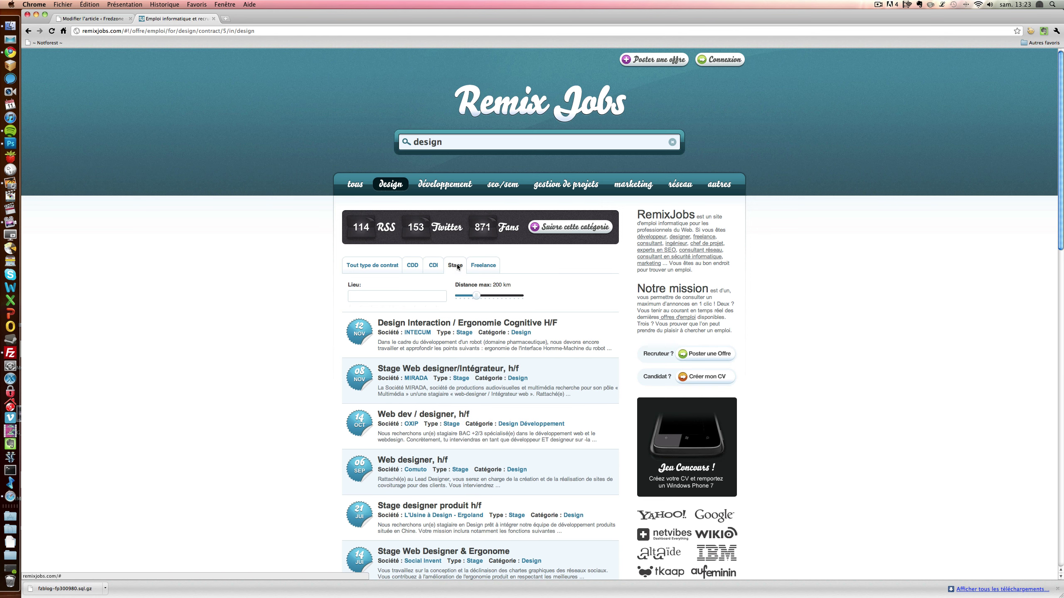
click(434, 266)
click(414, 266)
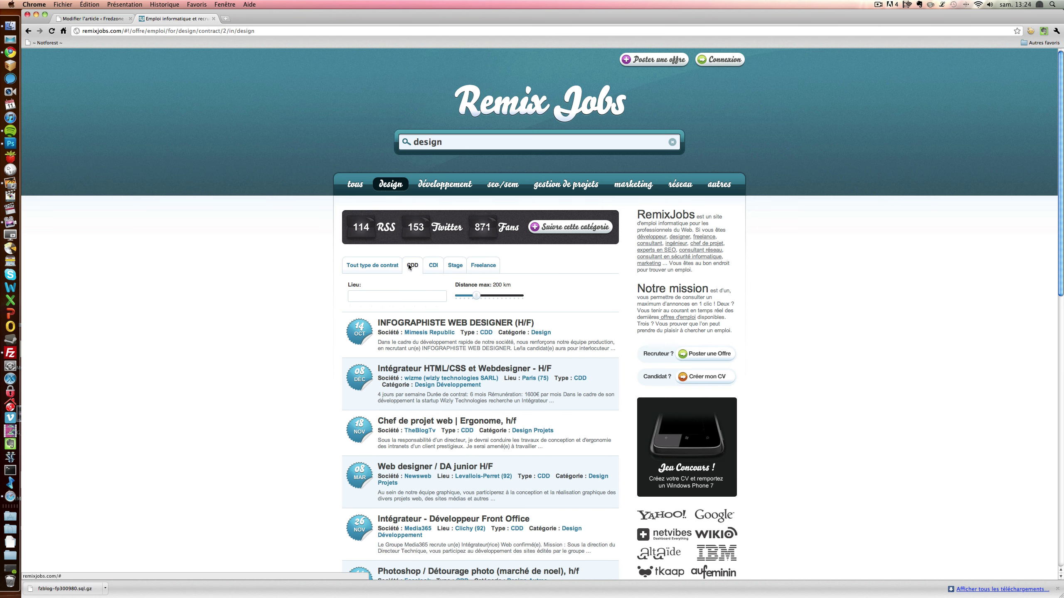
click(393, 267)
click(413, 266)
click(433, 267)
click(456, 267)
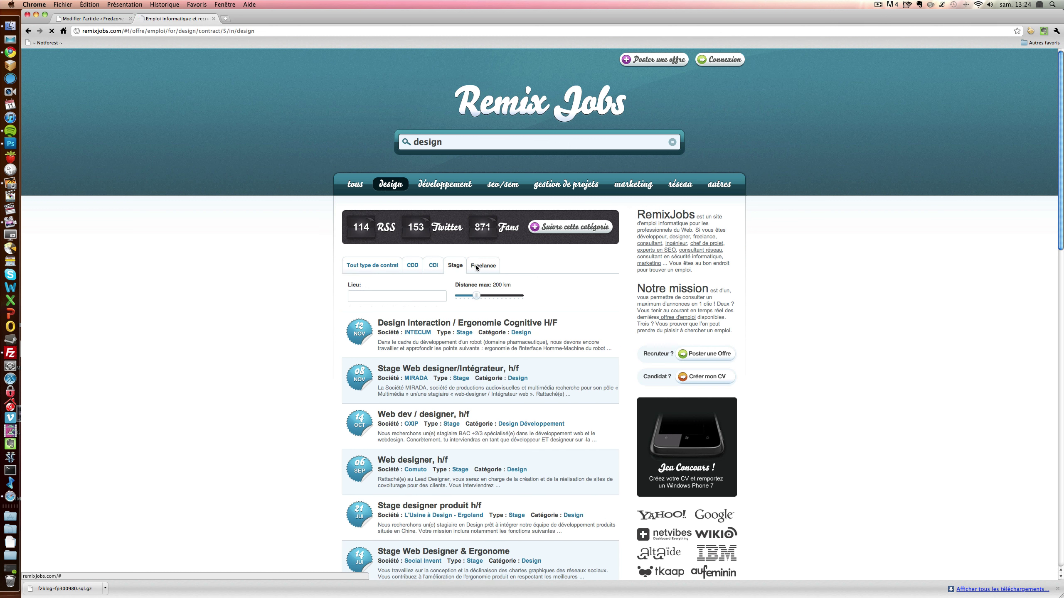
click(476, 267)
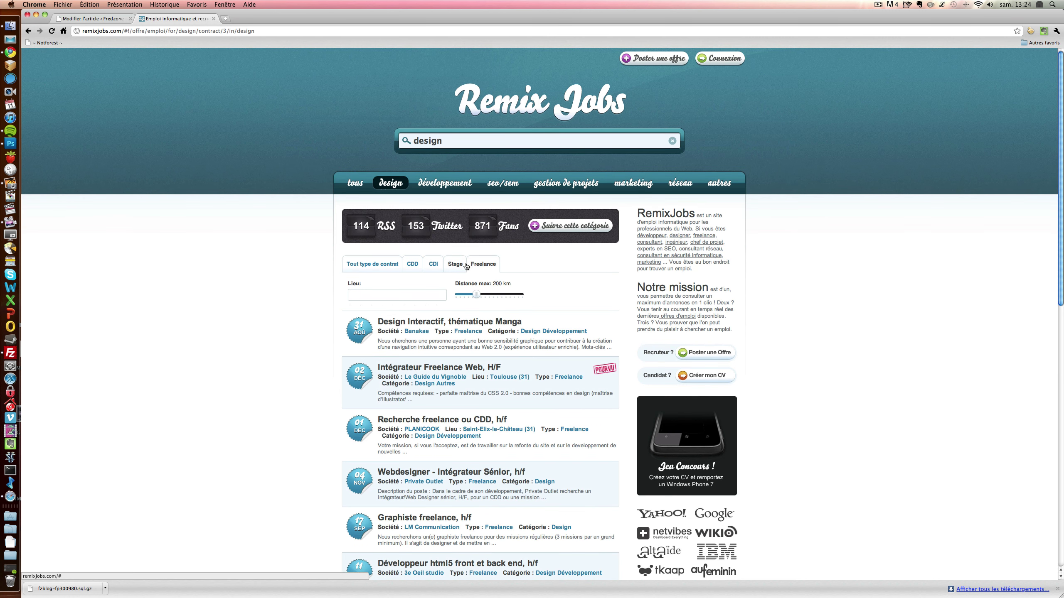
- Set the Lieu to the geolocated Lésigny, Seine-et-Marne
click(360, 294)
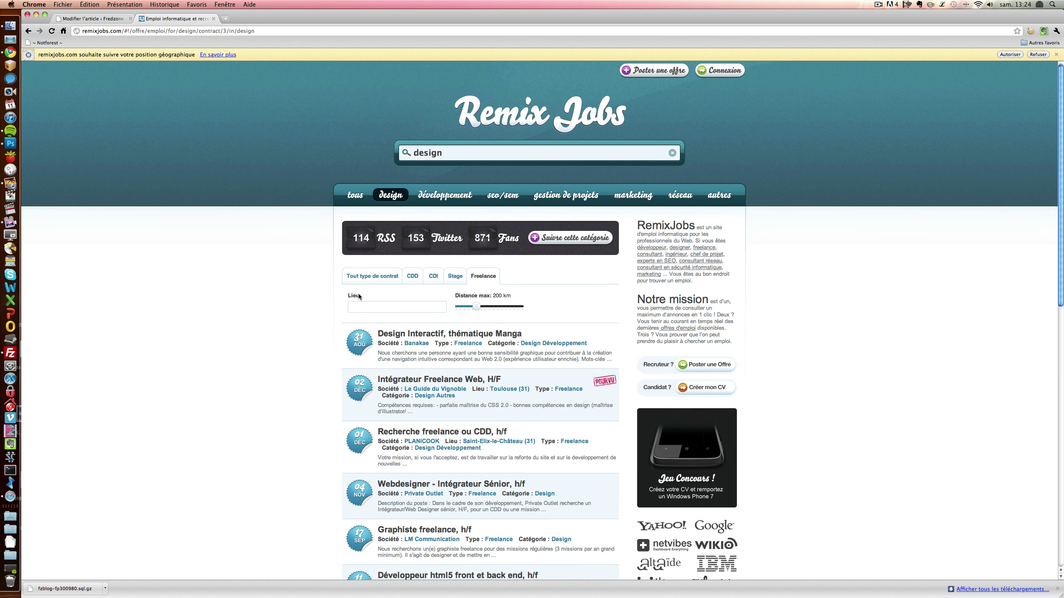
text(Bi)
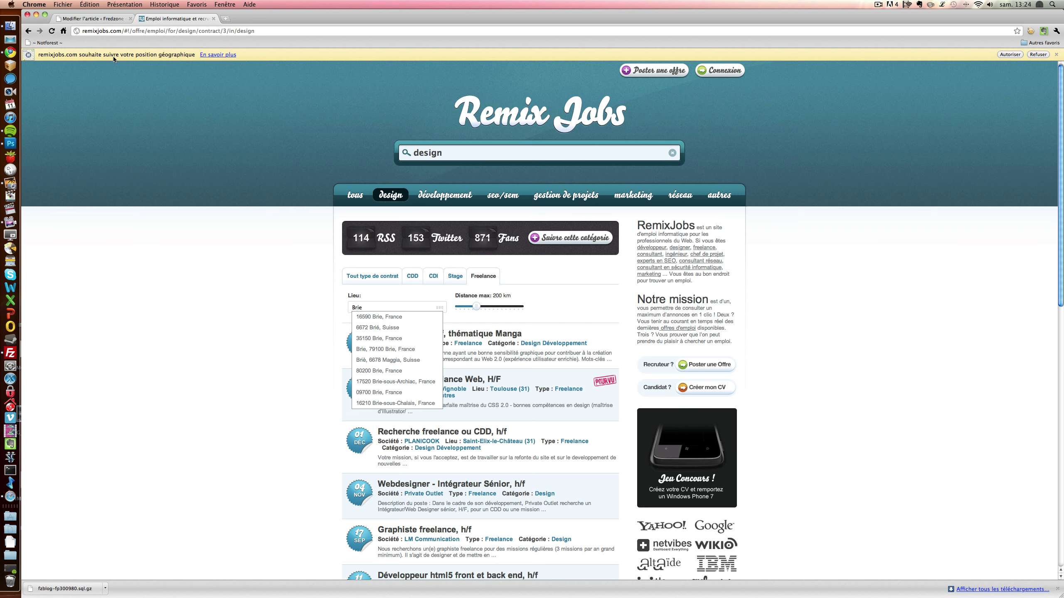
click(1009, 54)
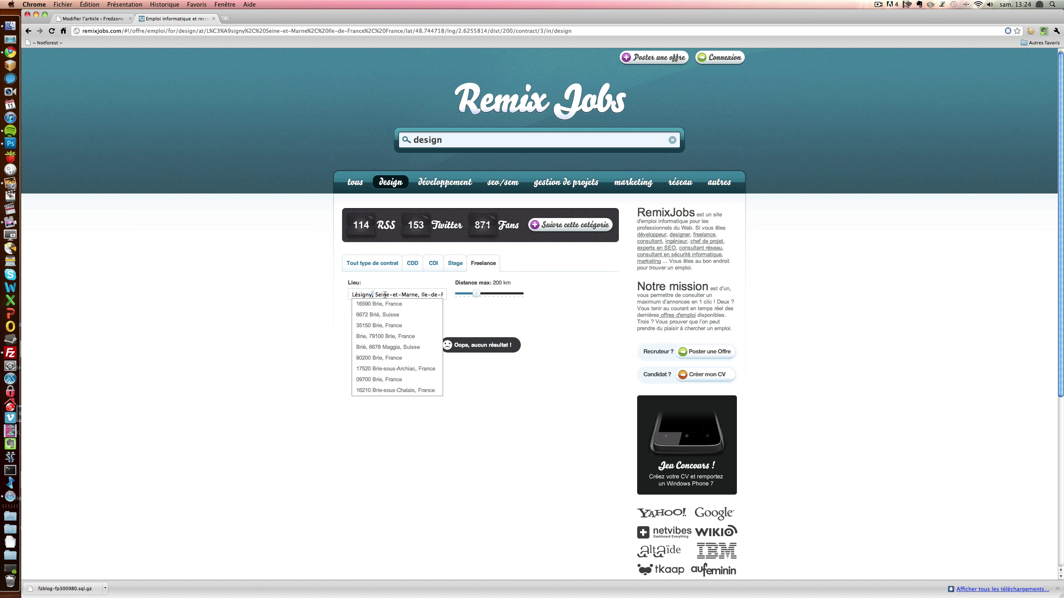
drag(372, 295, 338, 294)
click(447, 294)
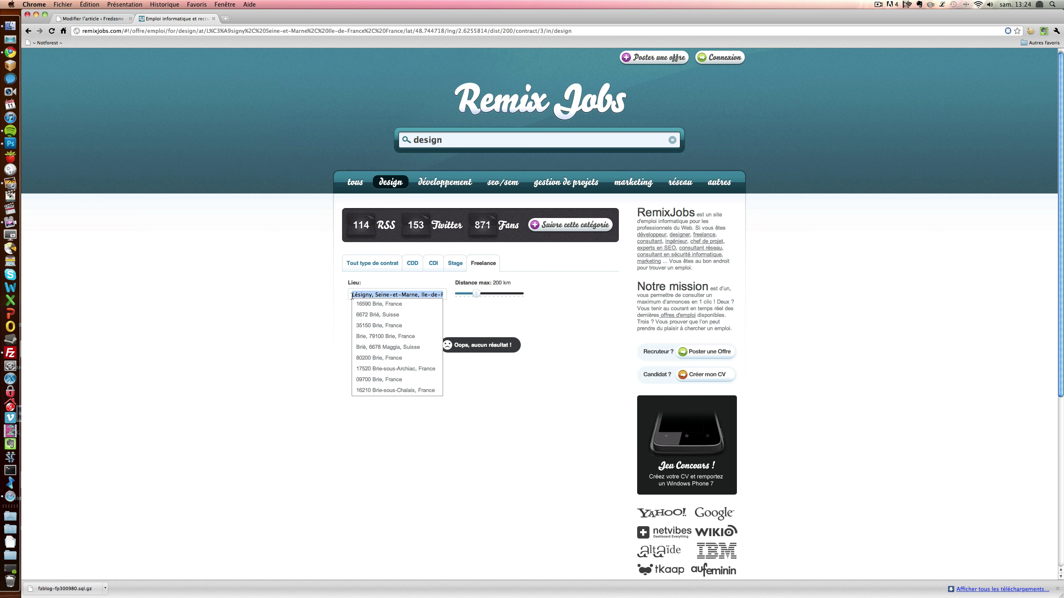
- Adjust the Distance max radius to 2000 km
click(474, 293)
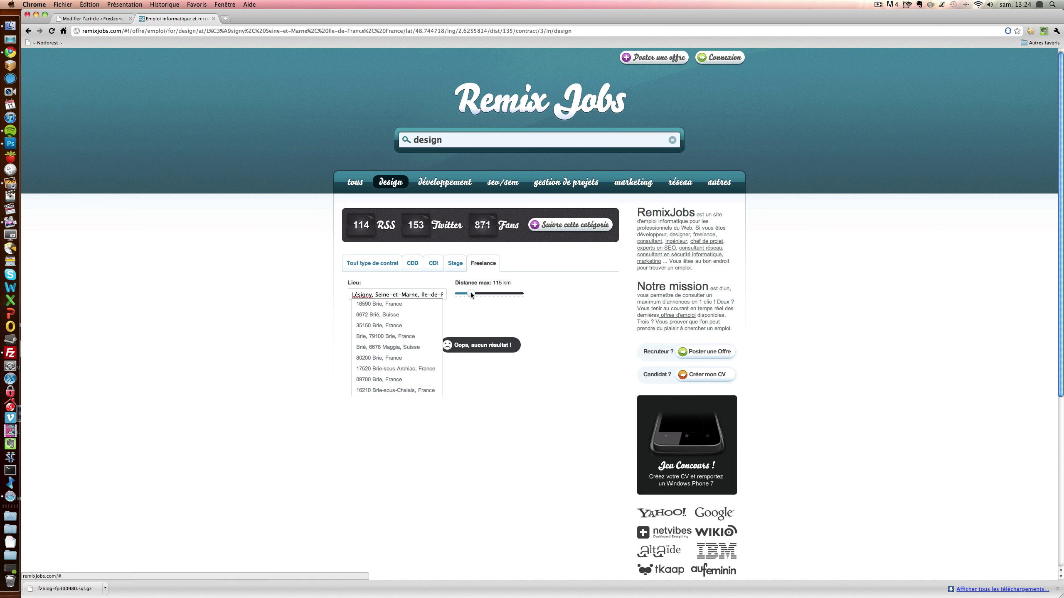
drag(460, 294, 458, 295)
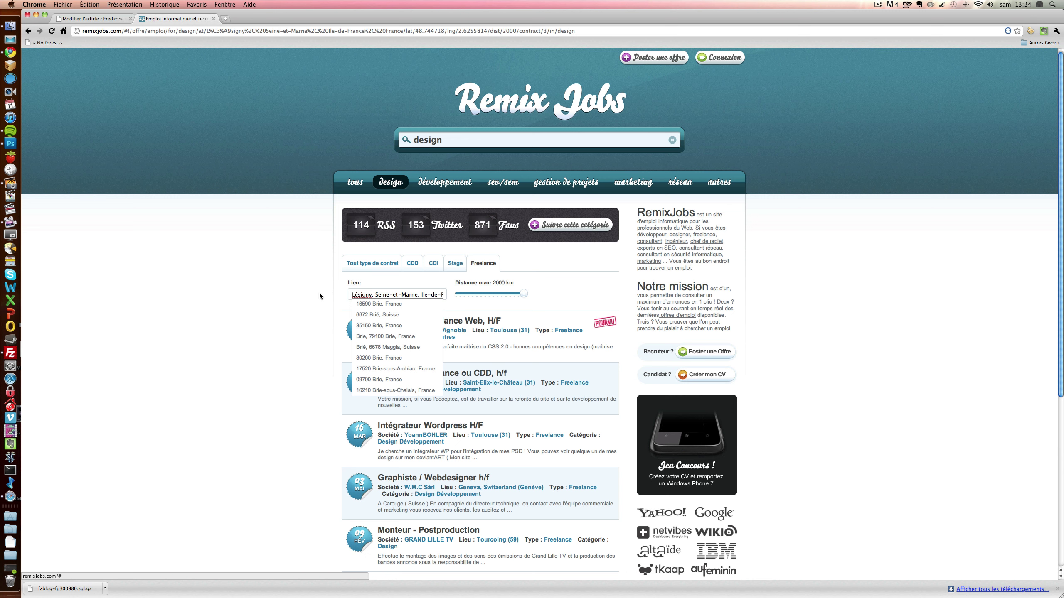
click(340, 295)
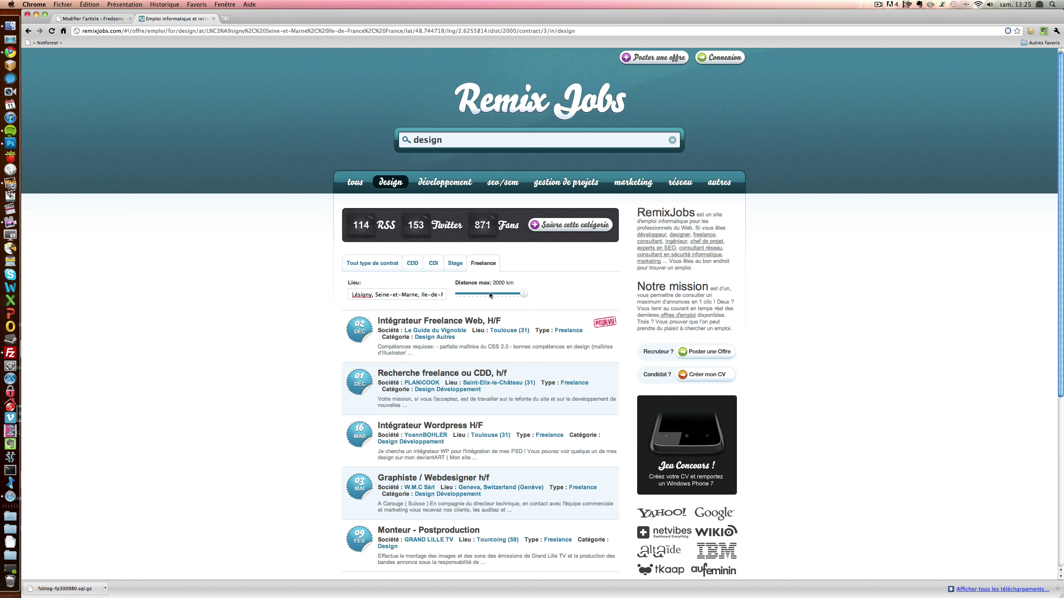
- Replace the location with 'Paris, France'
triple_click(369, 295)
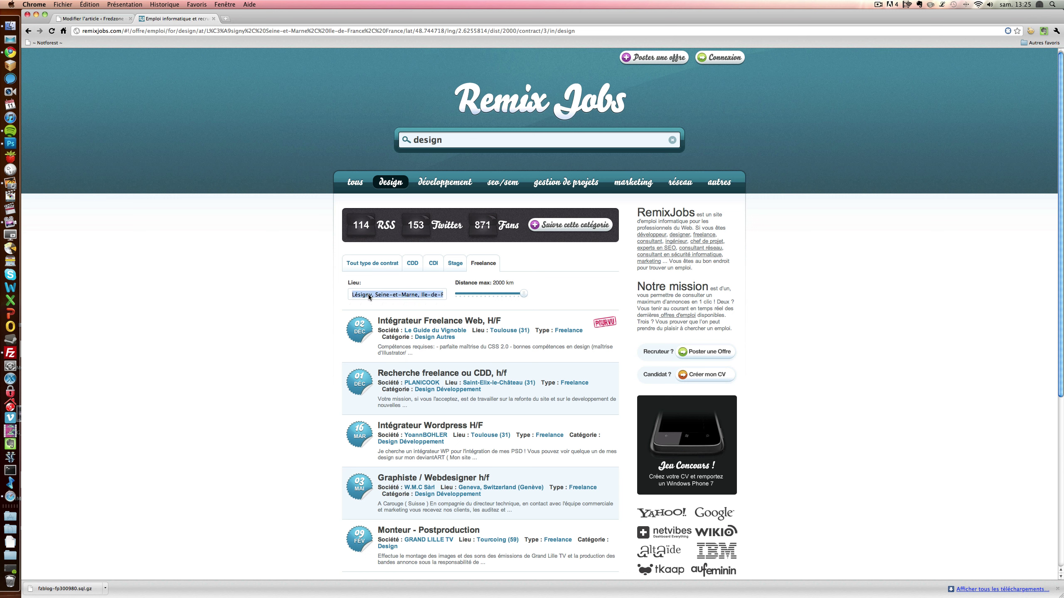
text(paris,)
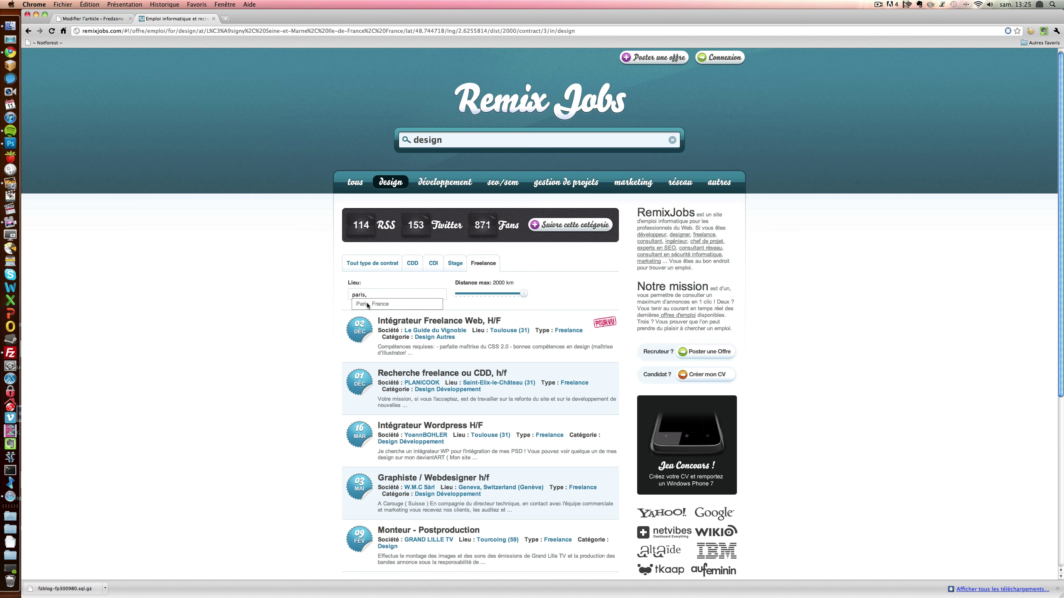
click(368, 304)
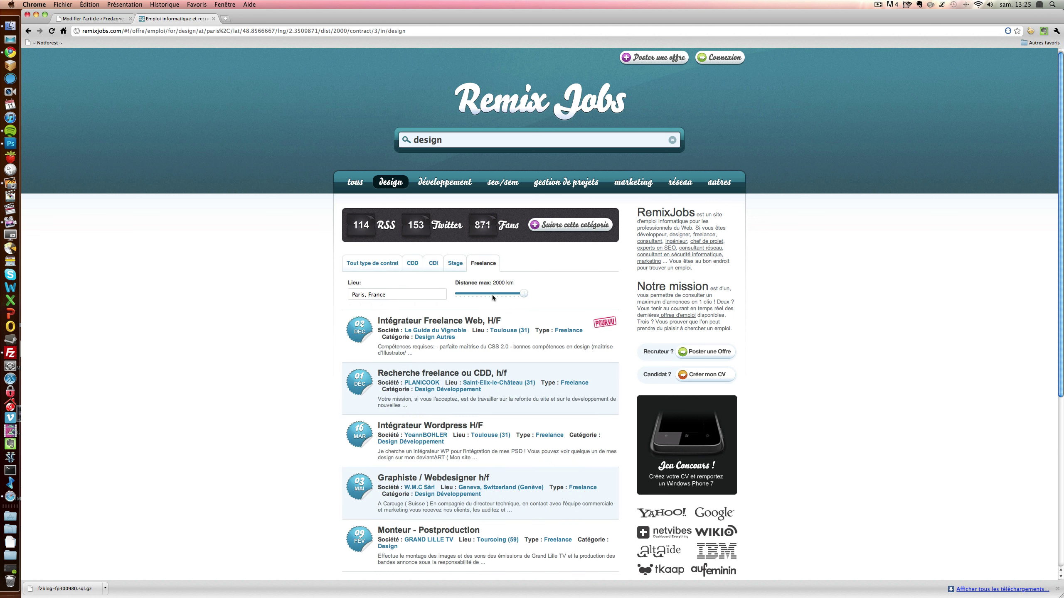
- Tune the Distance max slider to about 673 km around Paris
drag(523, 293, 459, 296)
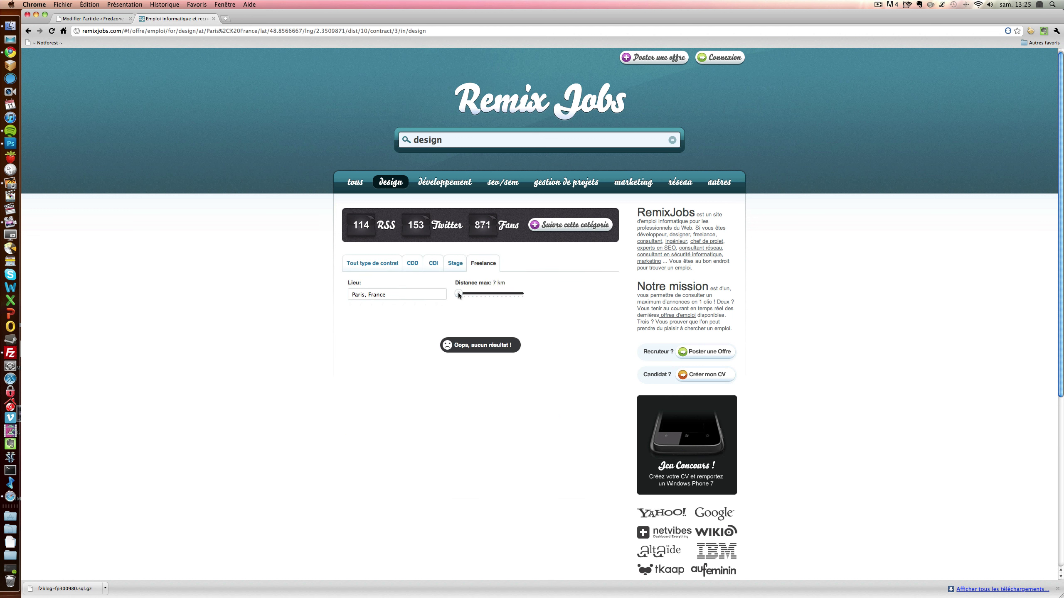
drag(459, 295, 481, 295)
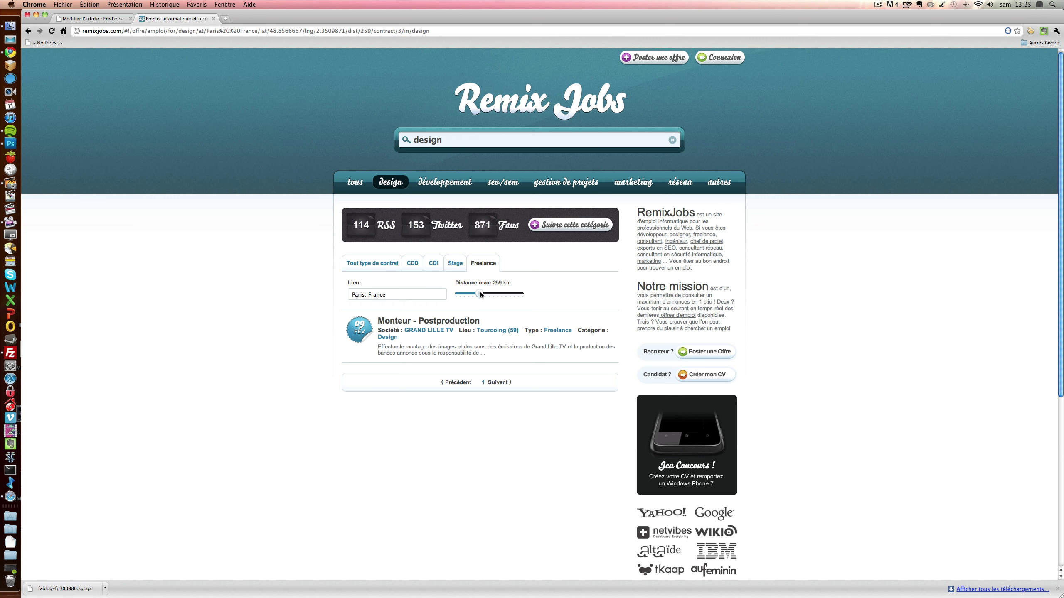
click(481, 295)
drag(483, 295, 497, 295)
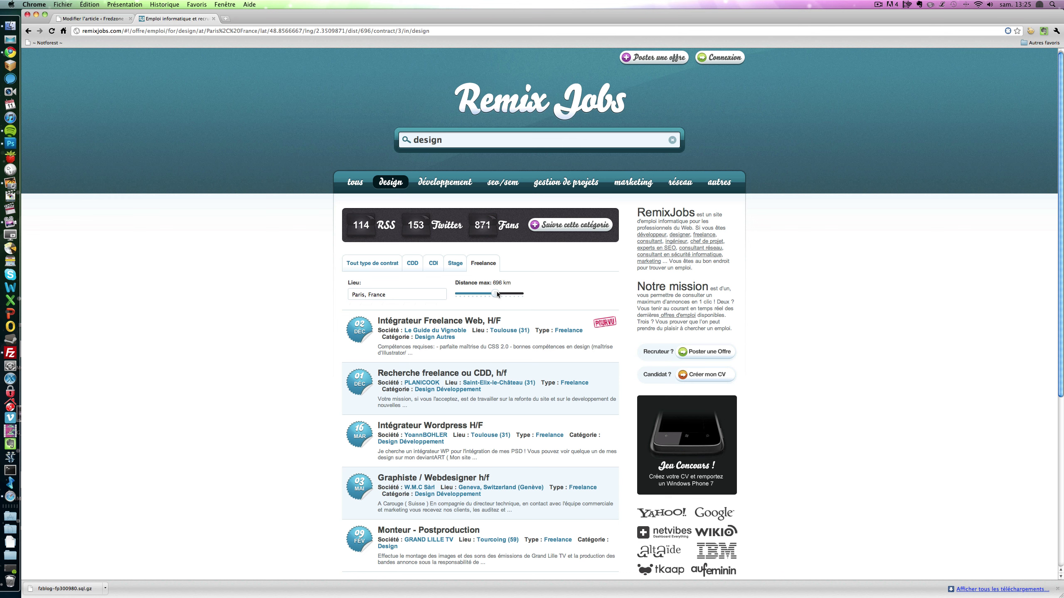
mouse_move(497, 294)
mouse_down()
mouse_move(480, 295)
mouse_move(497, 295)
mouse_up()
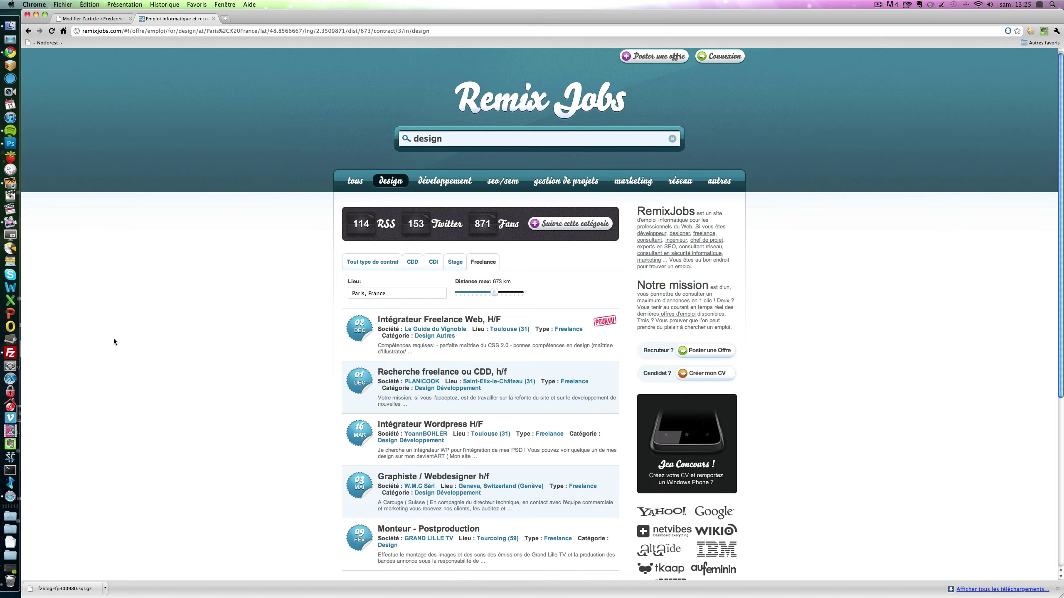
scroll(113, 339, down, 5)
scroll(114, 340, down, 2)
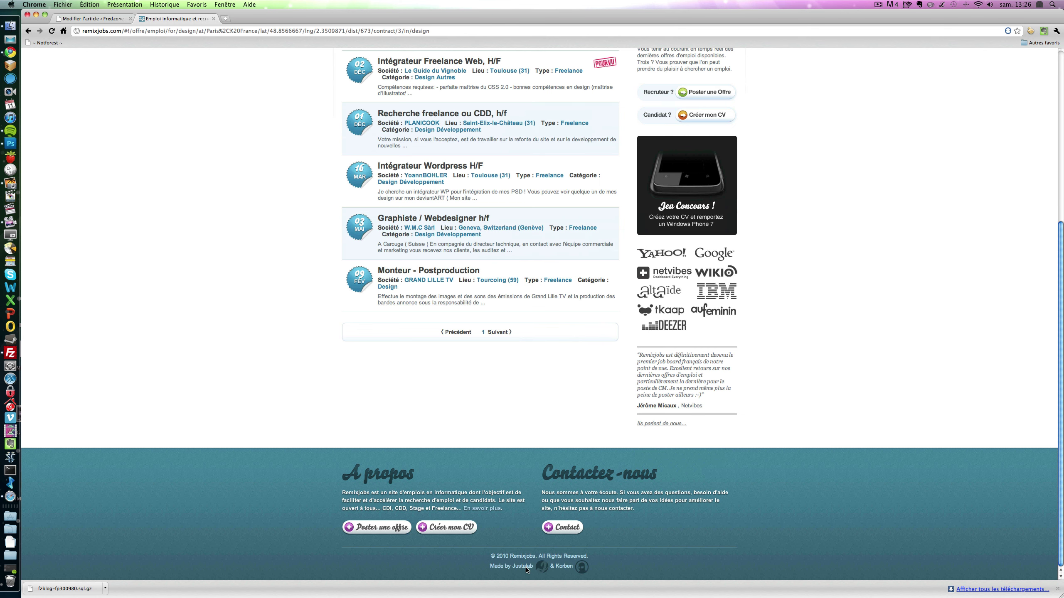
scroll(526, 569, up, 6)
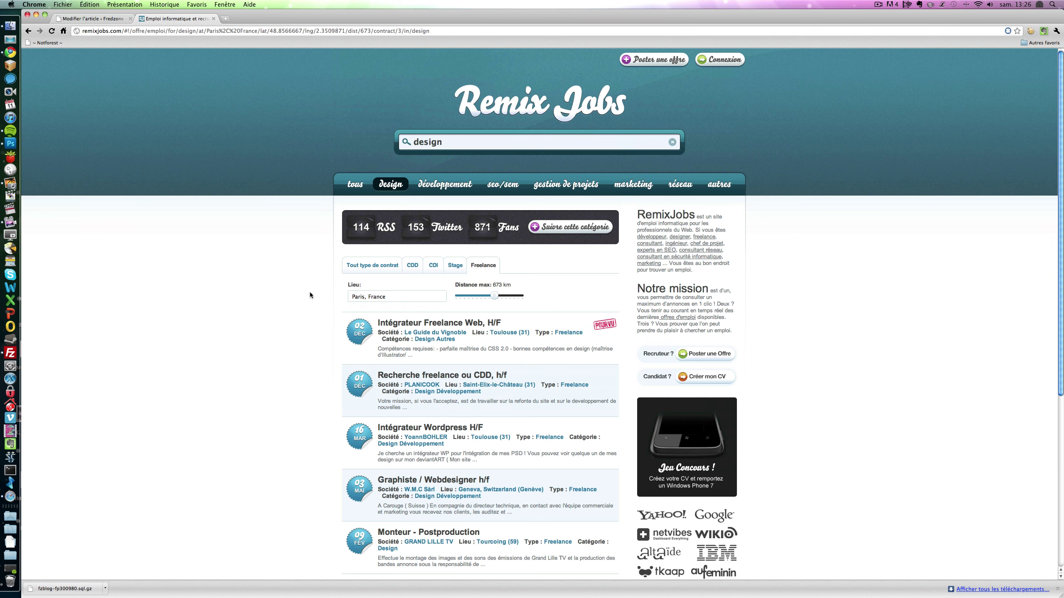
scroll(304, 291, down, 5)
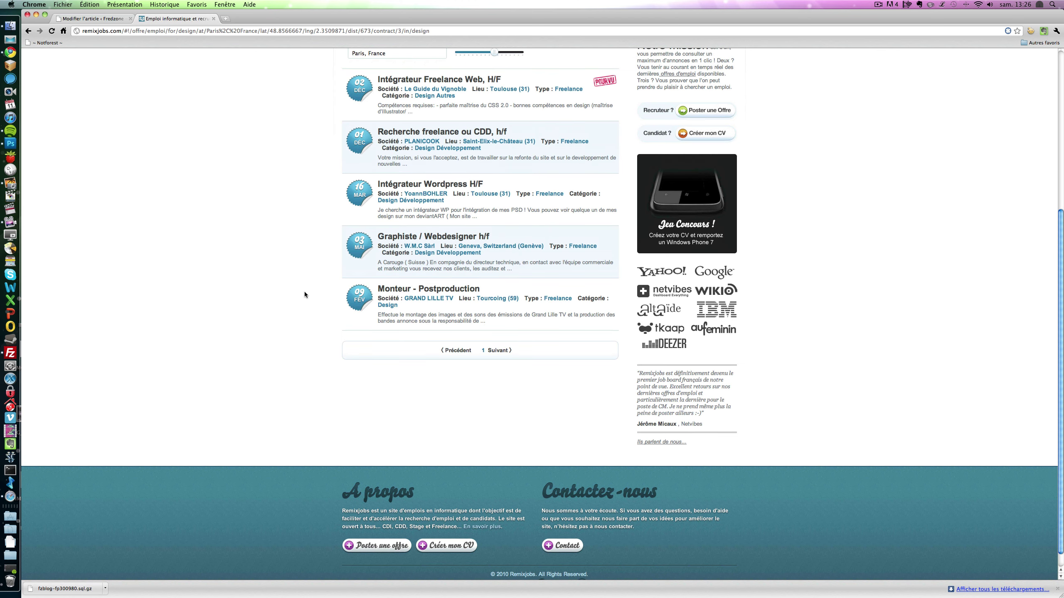
scroll(370, 356, up, 5)
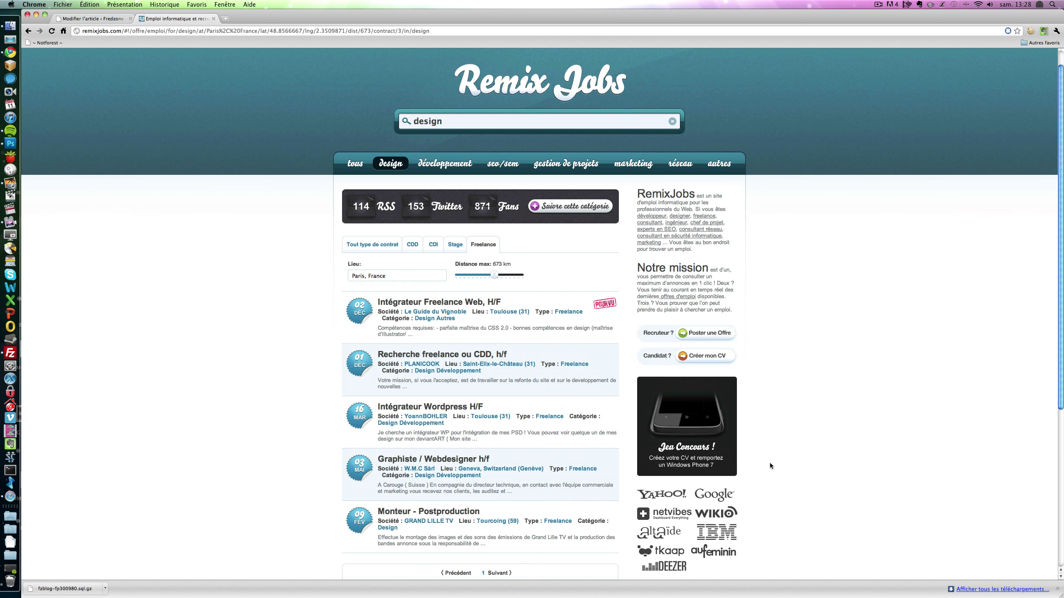
scroll(770, 462, down, 5)
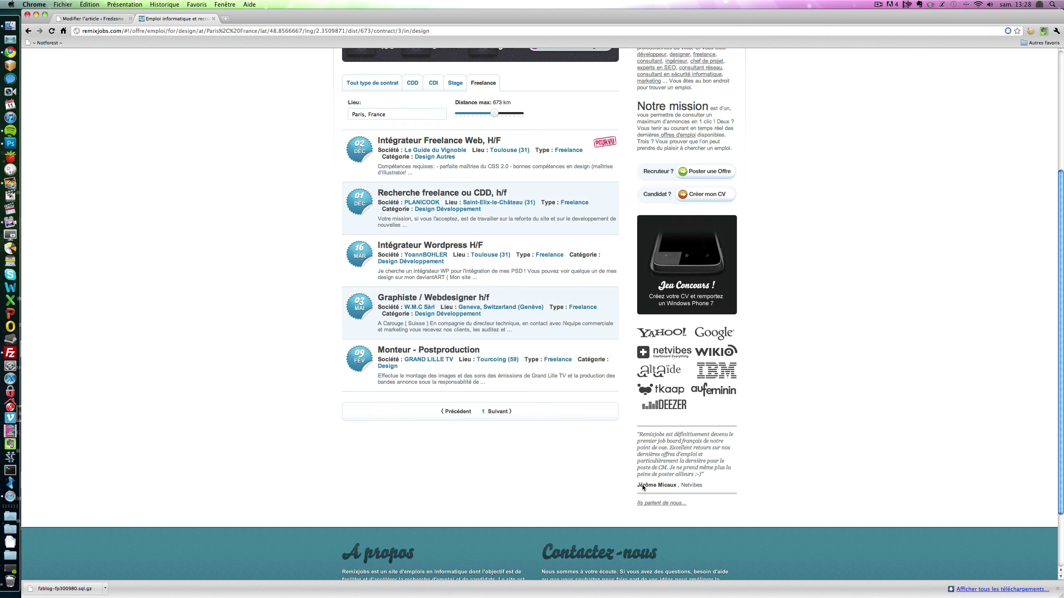
scroll(642, 486, up, 5)
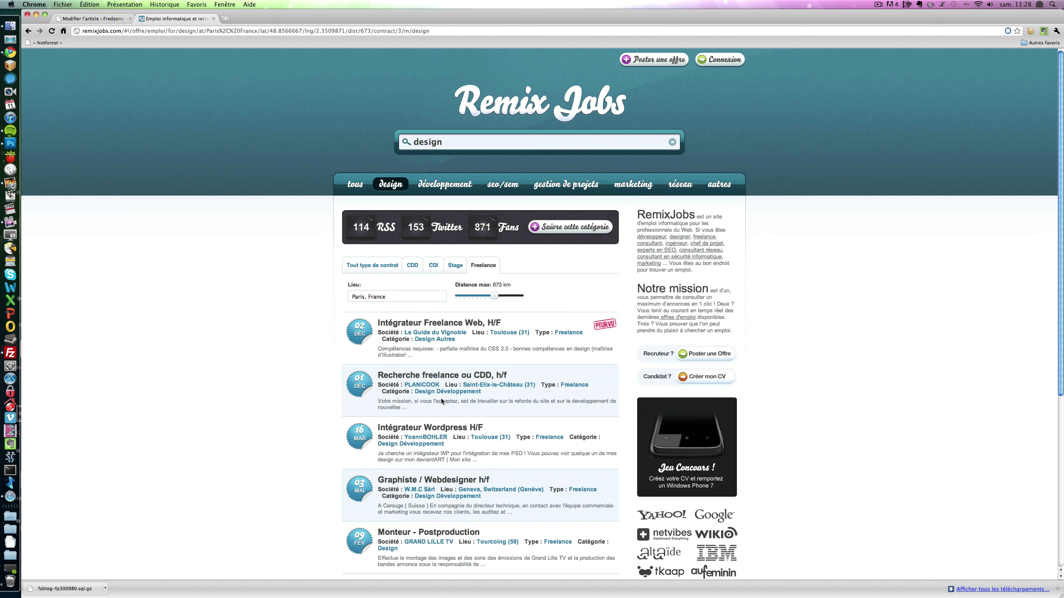
- Open the PLANICOOK offer 'Recherche freelance ou CDD, h/f' showing Freelance at 2 000 € monthly
click(443, 377)
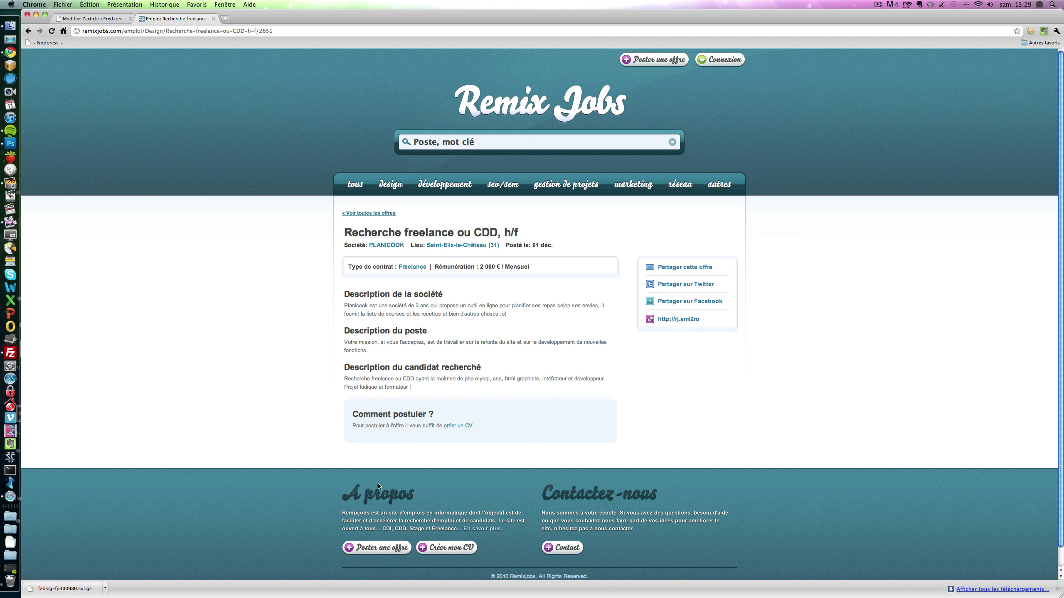
- Choose 'Créer mon CV' in the footer, reaching the Connexion sign-in page
click(468, 548)
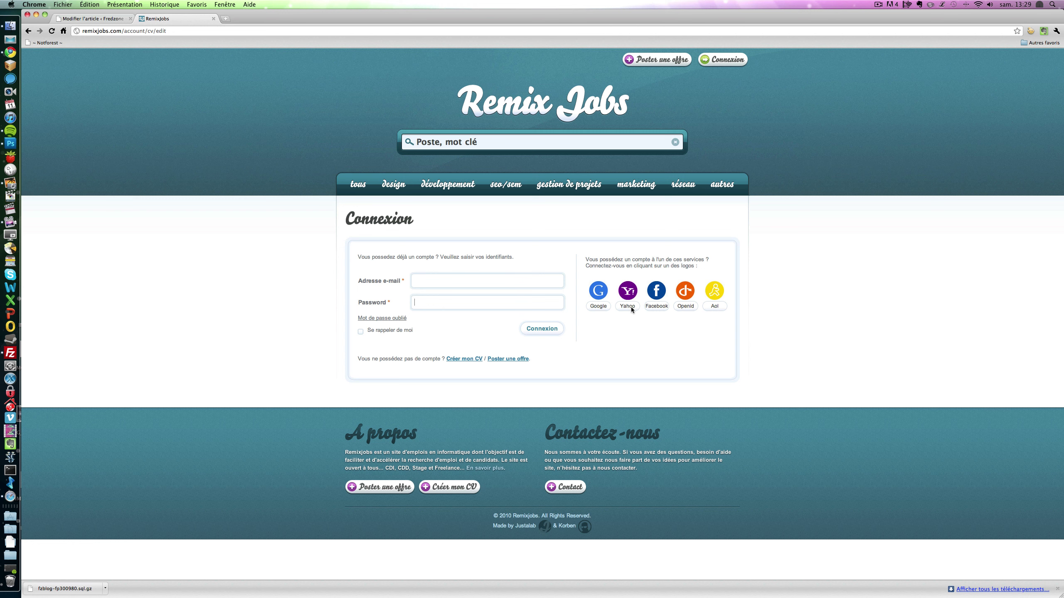
- Sign in with Google and allow Remixjobs.com to receive the Google e-mail address
click(596, 306)
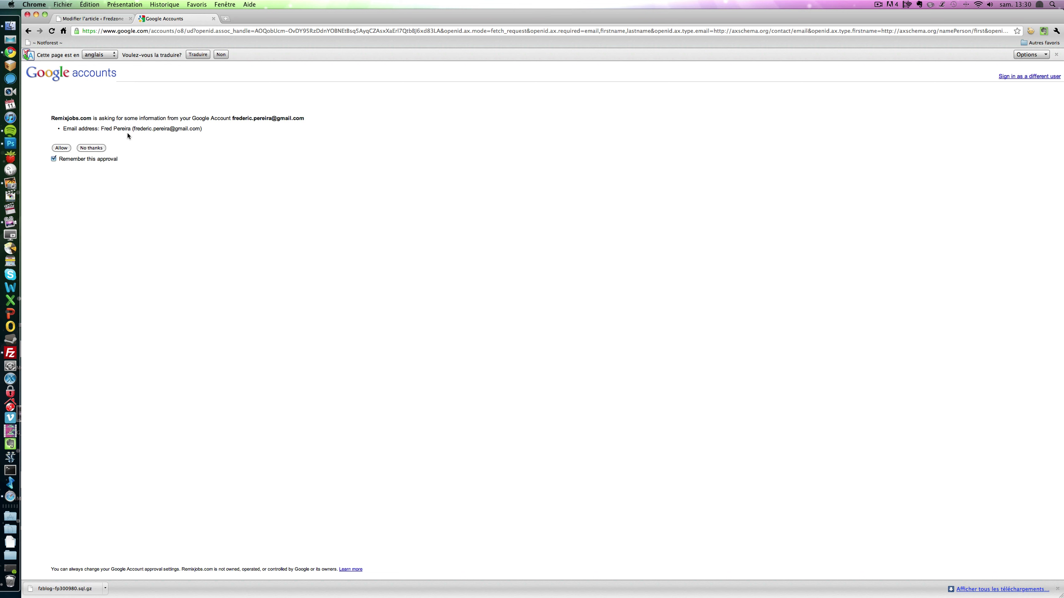
click(61, 147)
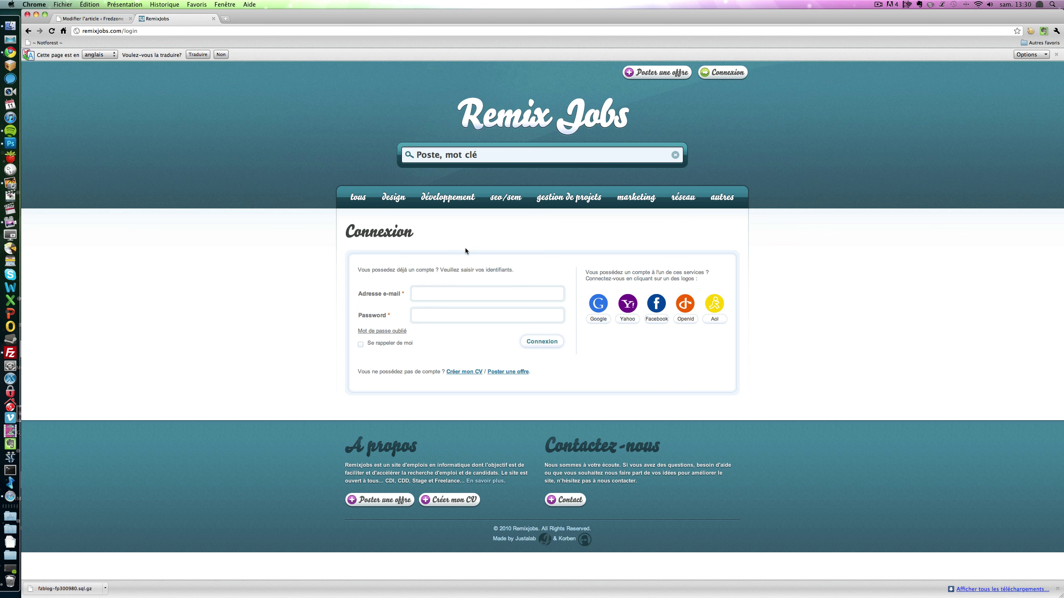
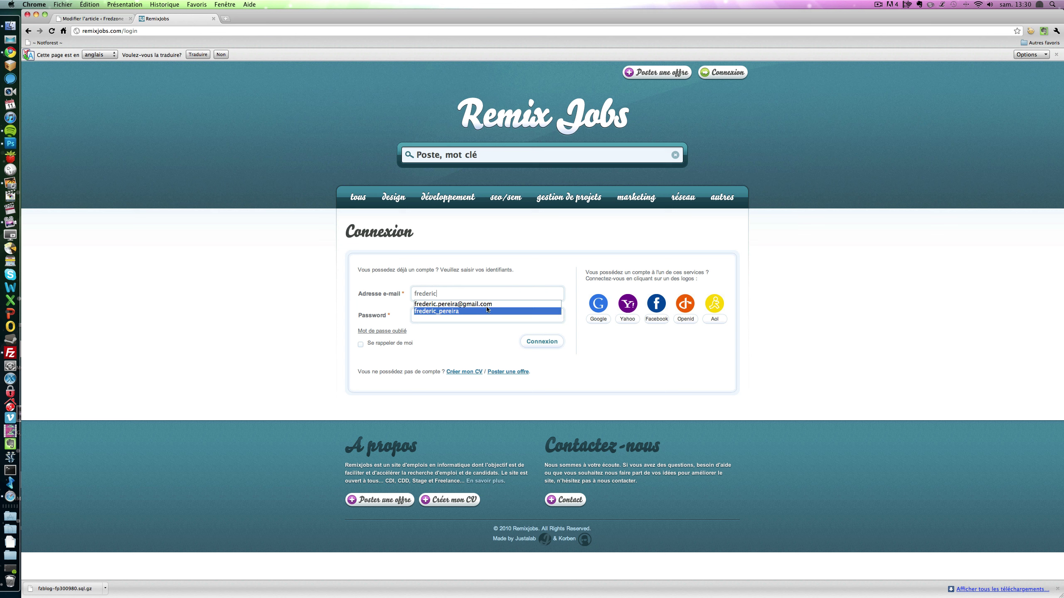
- Log in using the saved e-mail address suggestion and the account password
click(486, 304)
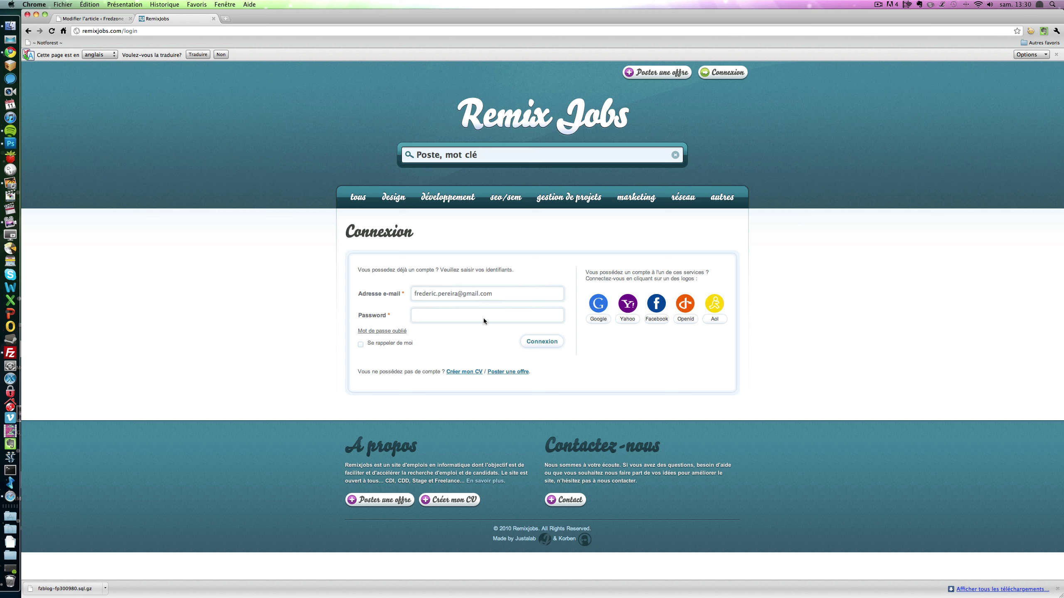
click(484, 319)
text(••••)
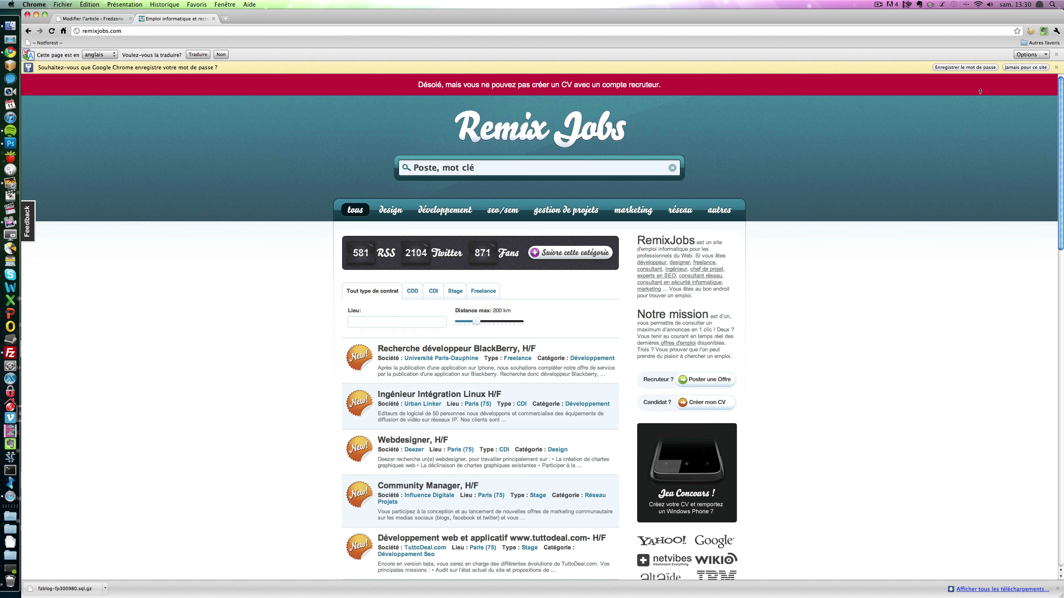
- Dismiss the save-password bar, log out via Mon compte > Déconnexion, then retry 'Créer mon CV'
click(951, 68)
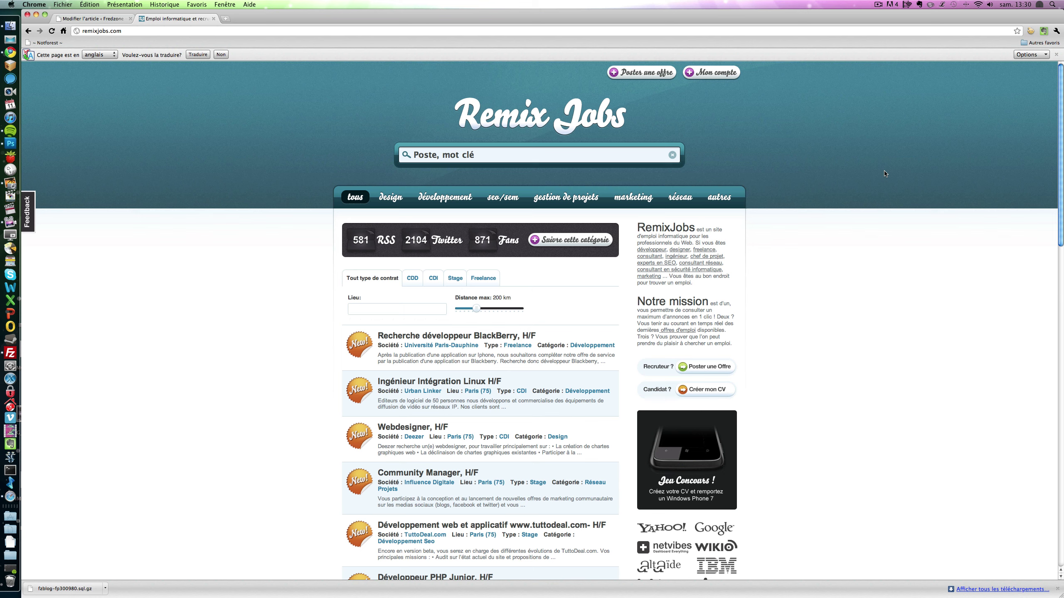
scroll(884, 173, down, 20)
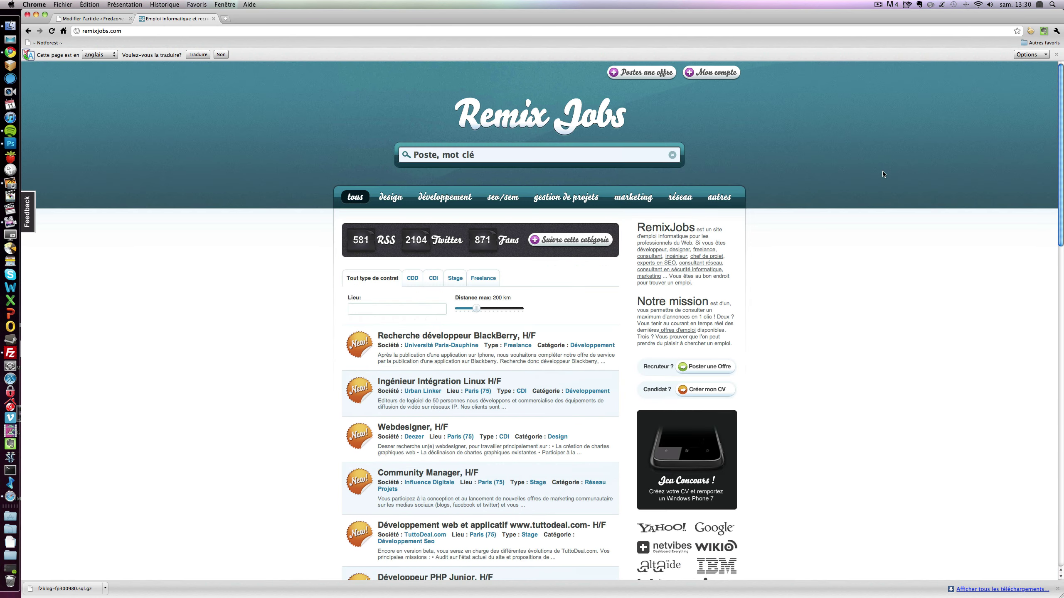
mouse_move(712, 60)
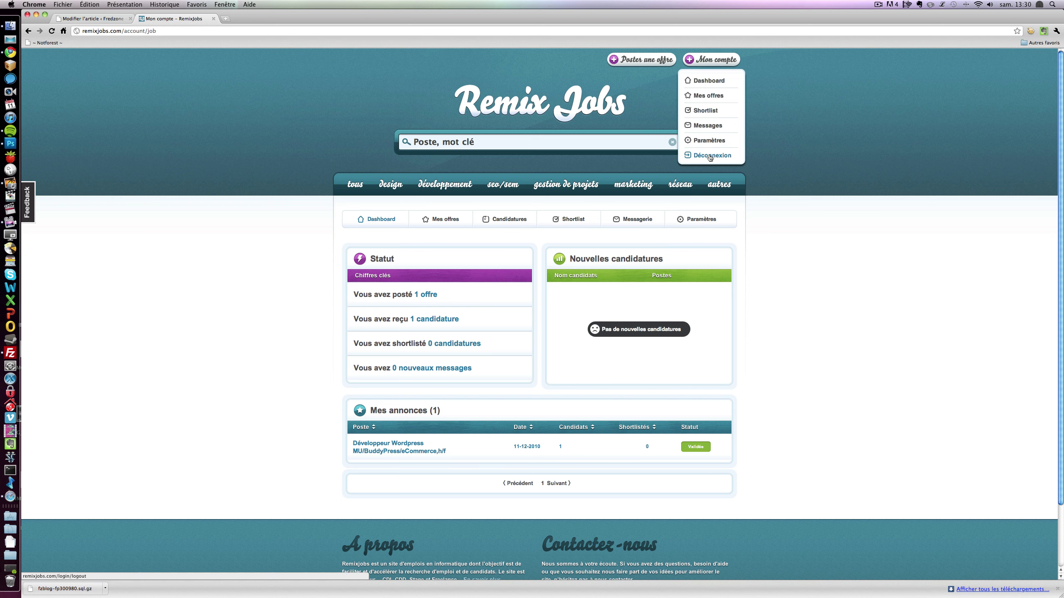
click(711, 156)
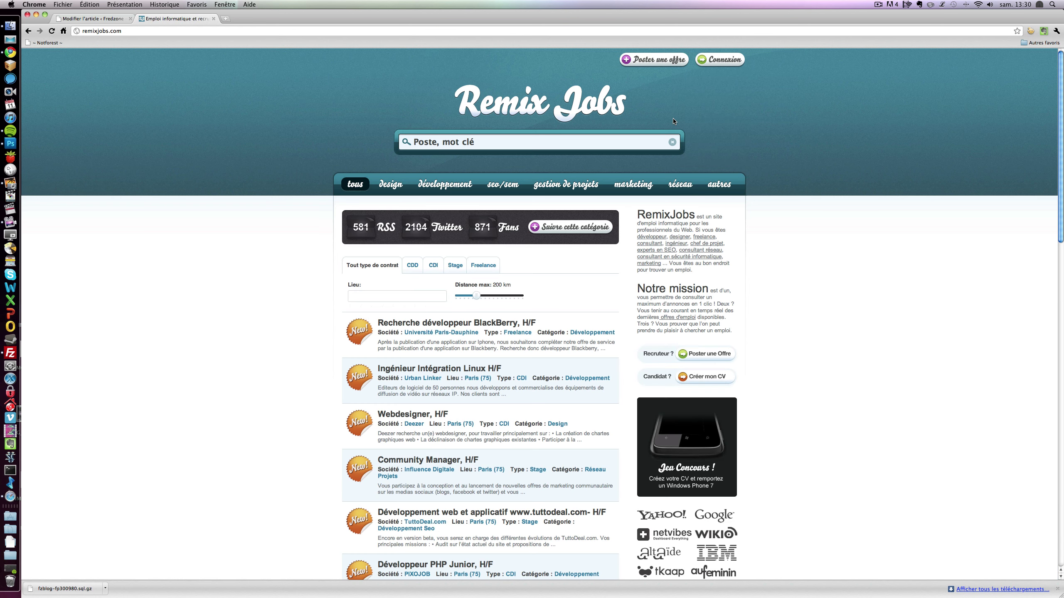
scroll(572, 265, down, 15)
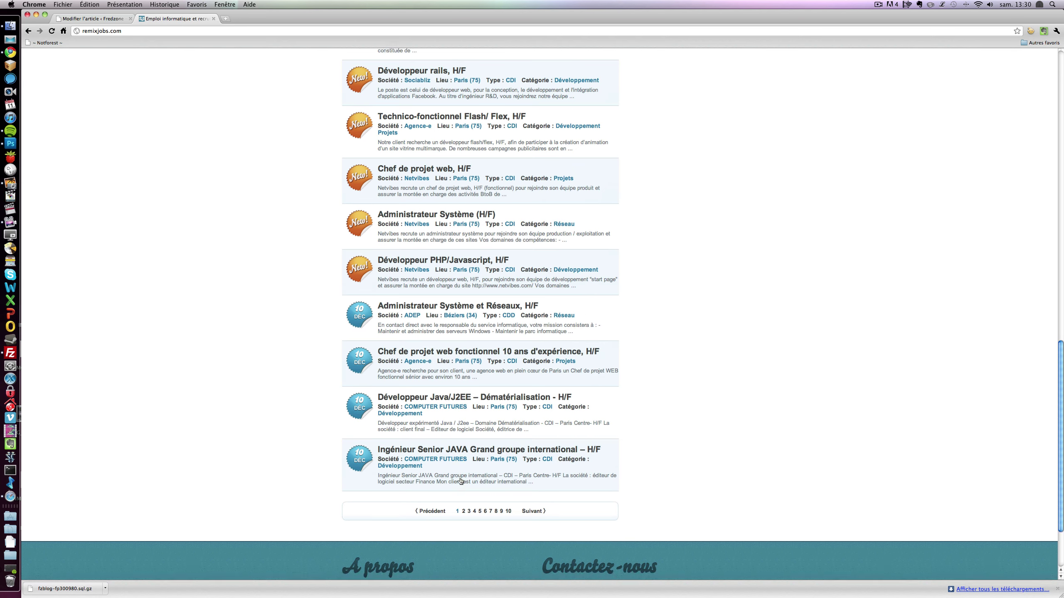
click(447, 527)
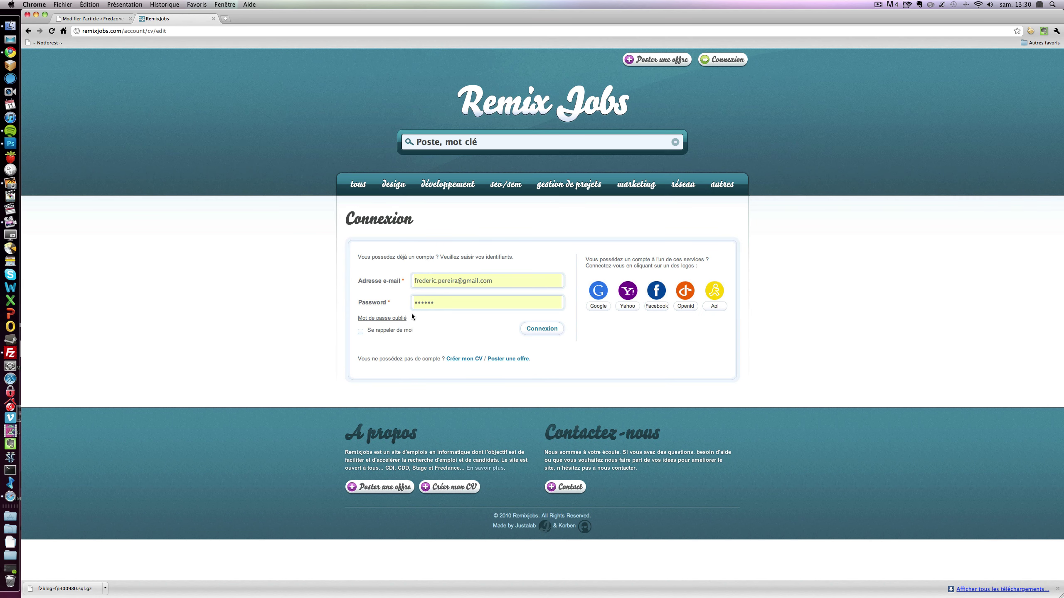
- Register a new candidate account with a replacement e-mail address and a password
click(461, 359)
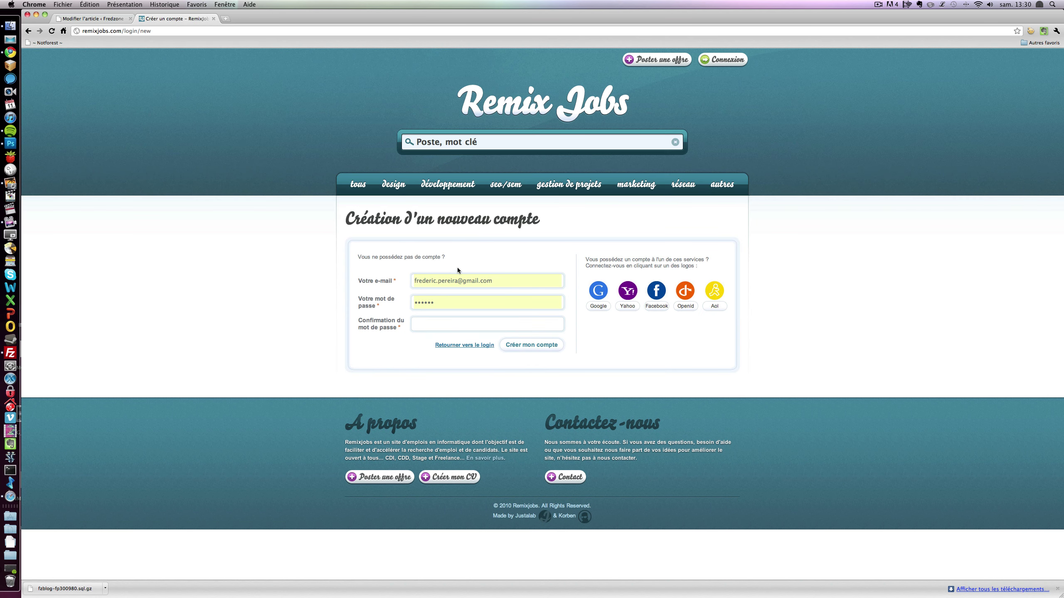
drag(493, 280, 420, 275)
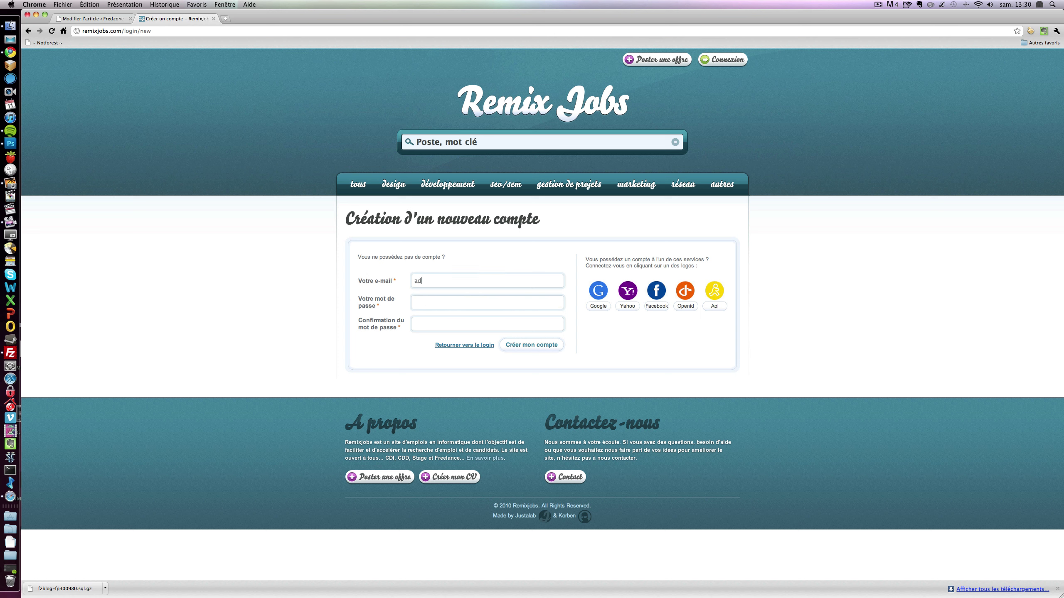
key(Tab)
text(**********)
click(552, 345)
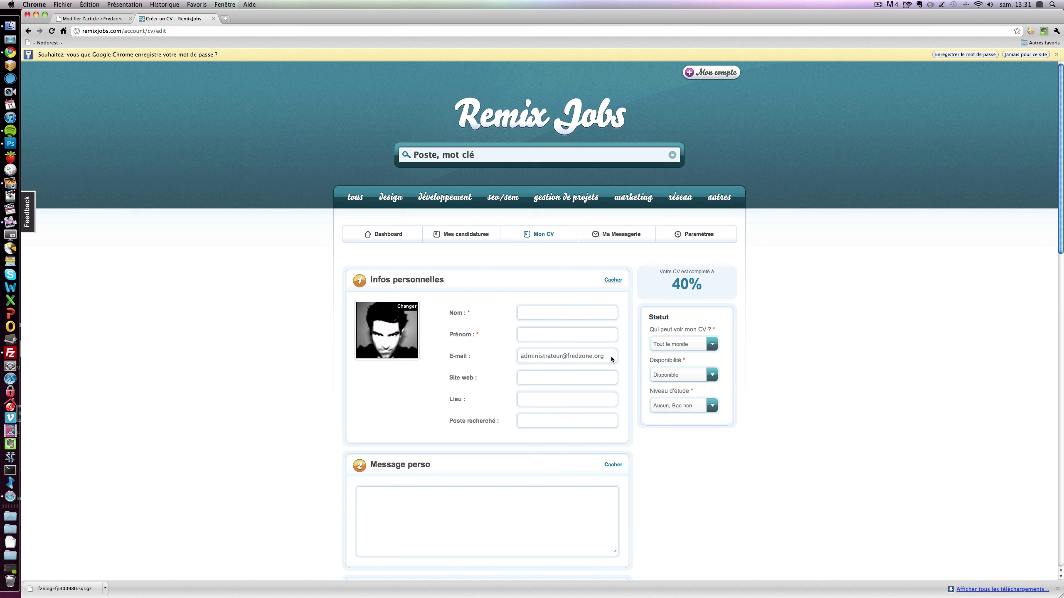
- Enter the candidate's last name and first name, and pick the suggested website address
click(528, 313)
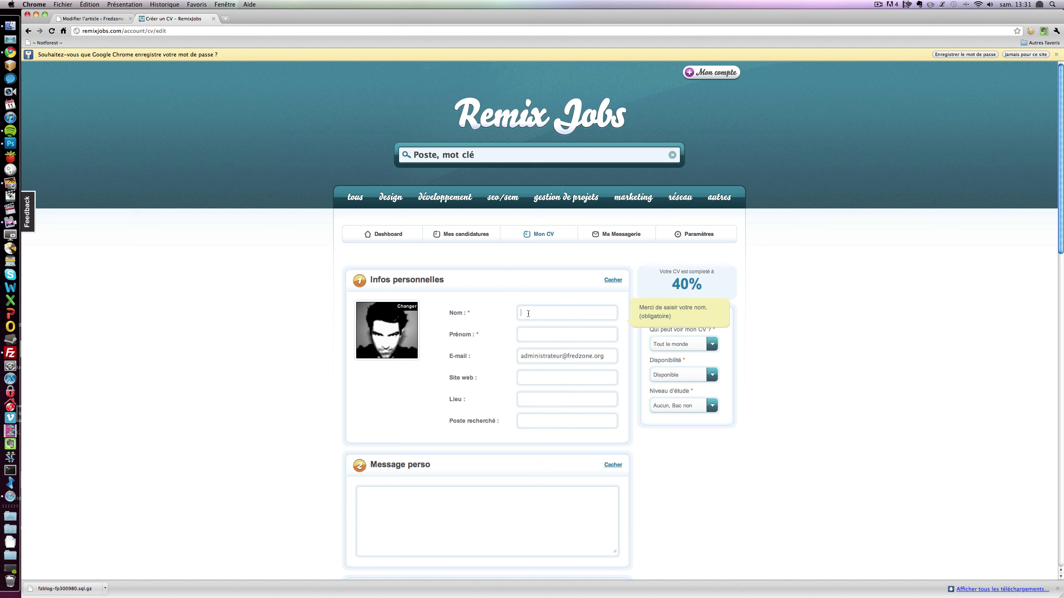
click(565, 339)
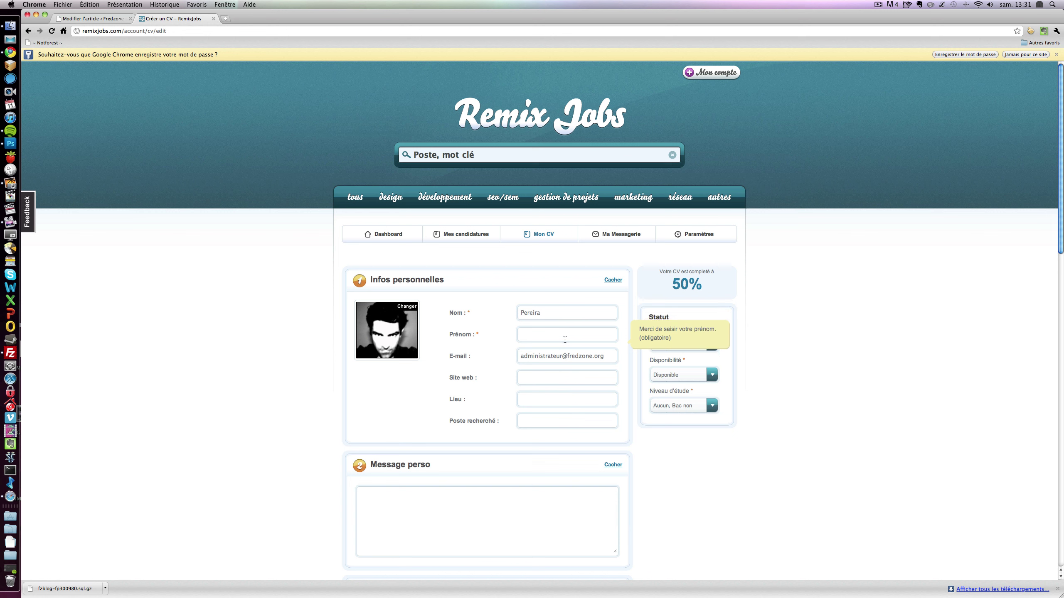
click(562, 379)
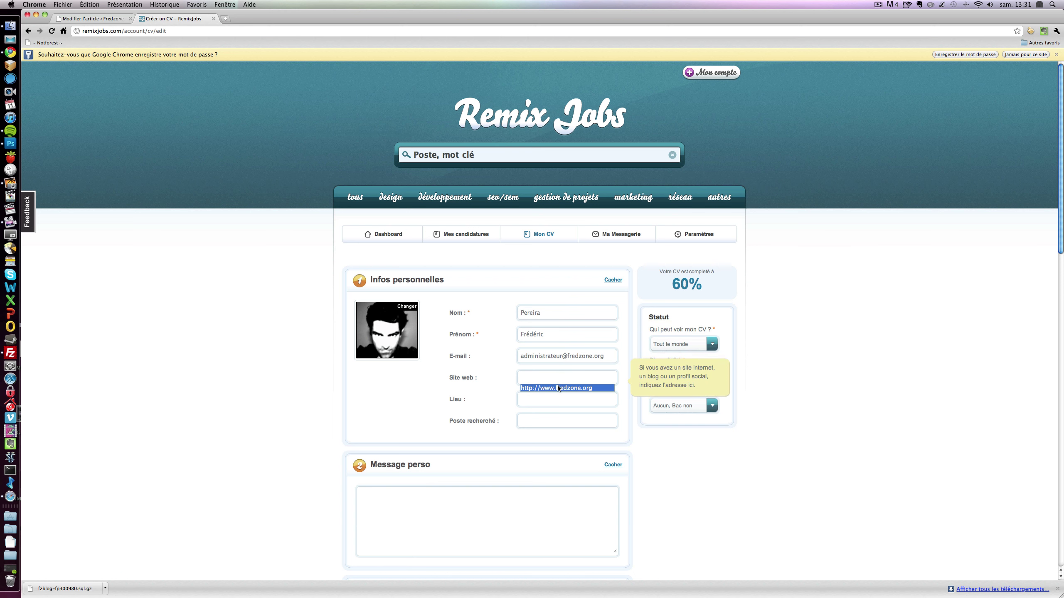
click(556, 390)
scroll(570, 383, down, 1)
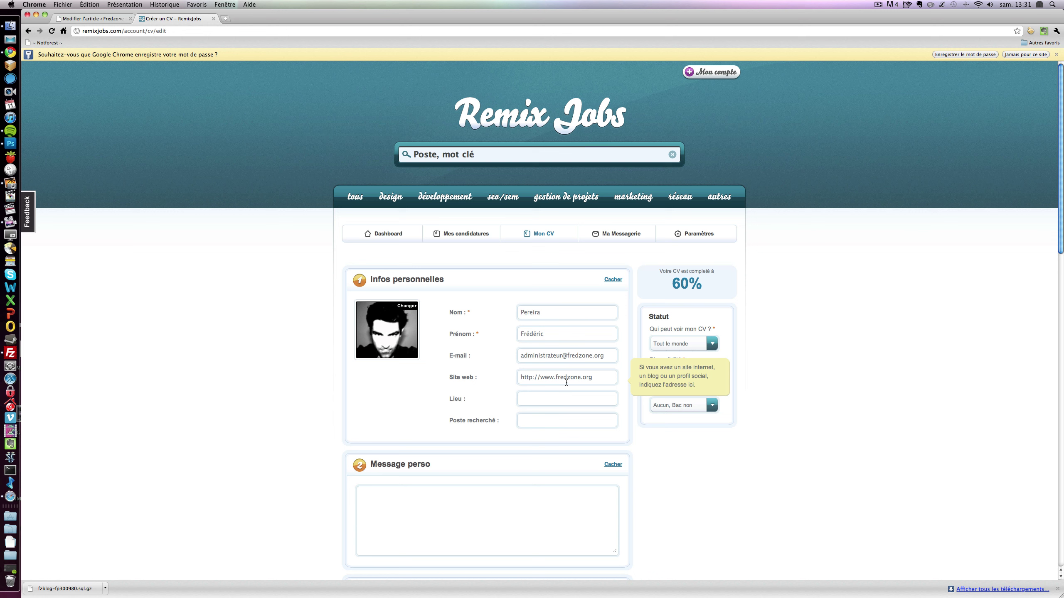
- Set location to Brie-Comte-Robert, wanted job to 'Dieu' and message 'Coucou c'est moi'
click(549, 398)
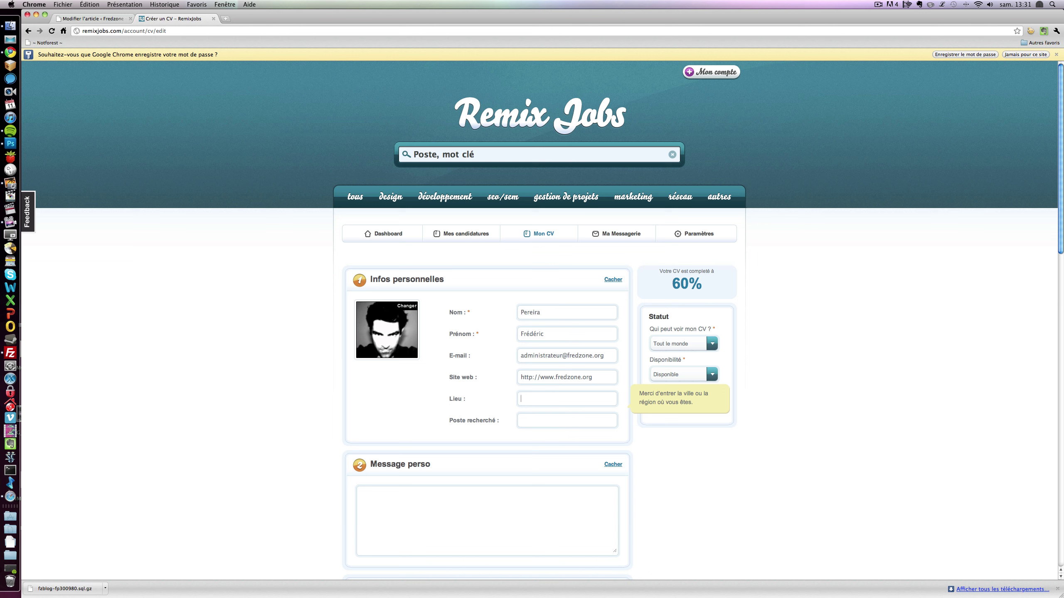
text(Brie-Comte-)
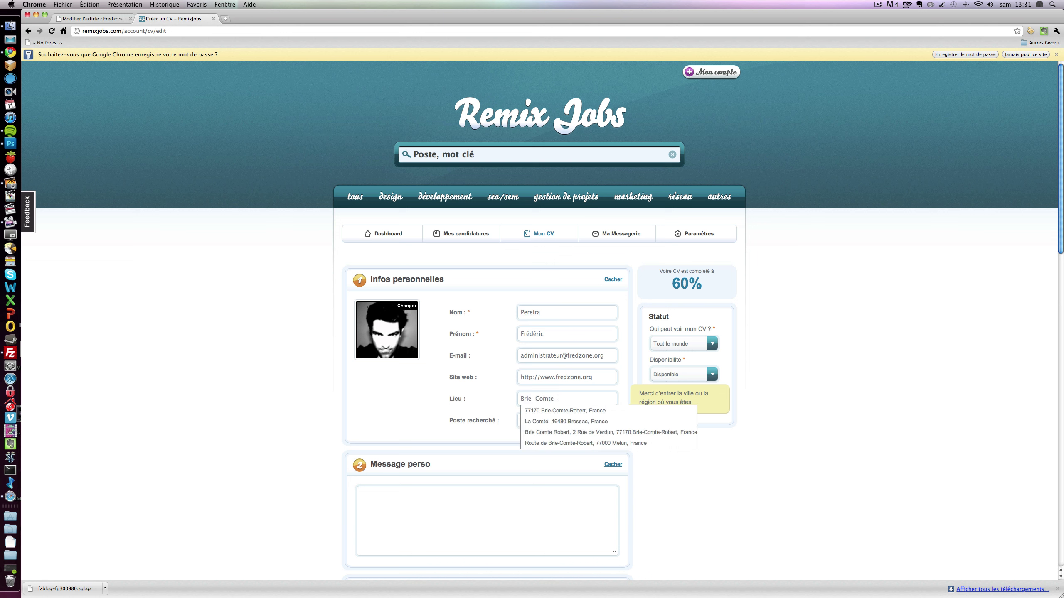
text(Robert)
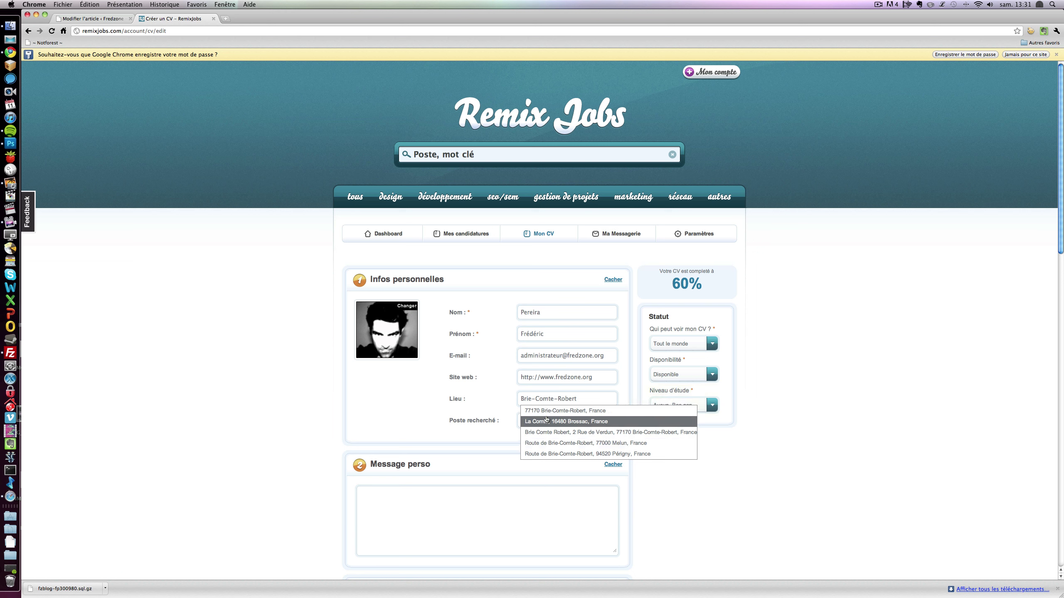
click(549, 412)
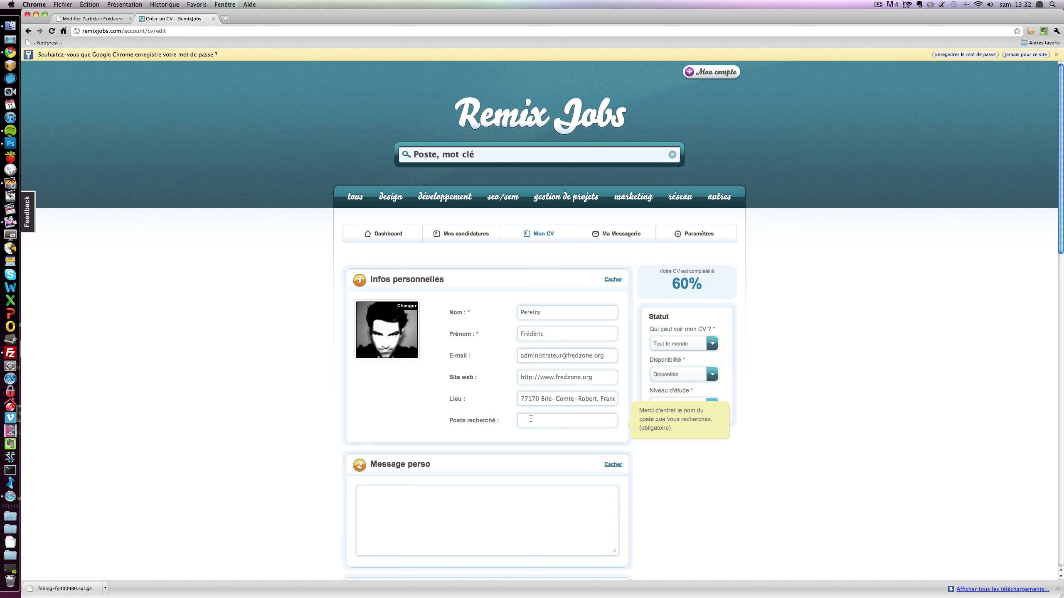
text(Dieu)
scroll(348, 400, down, 3)
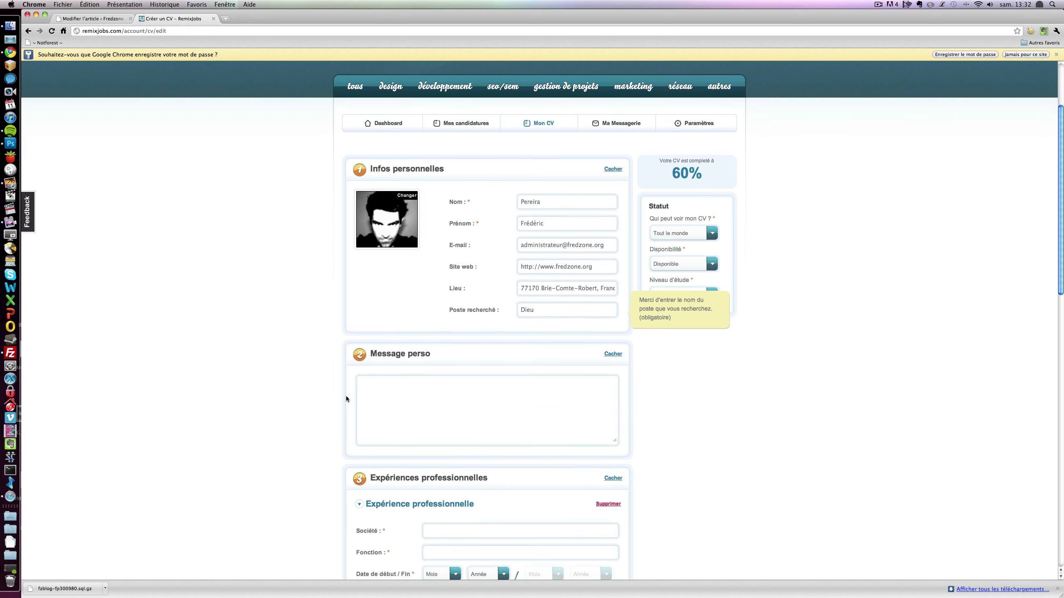
click(398, 429)
text(C)
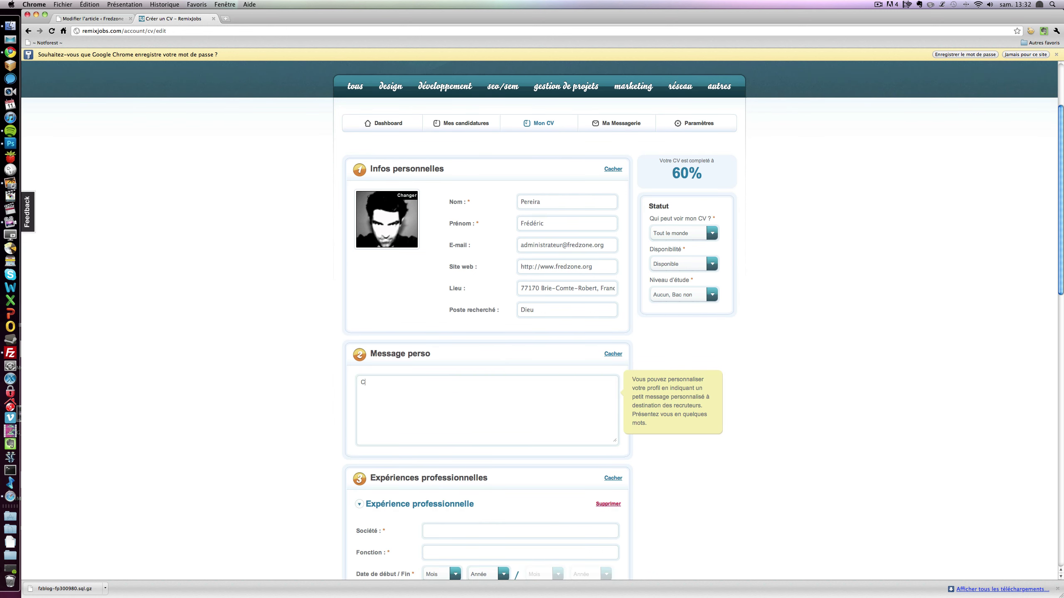
text(oucou c'est moi)
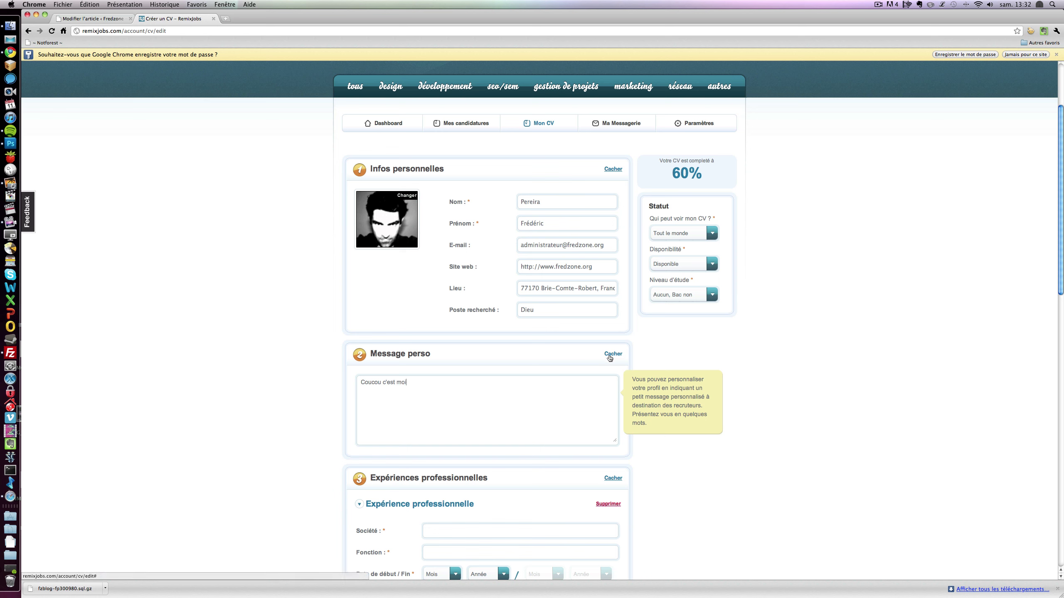
click(610, 356)
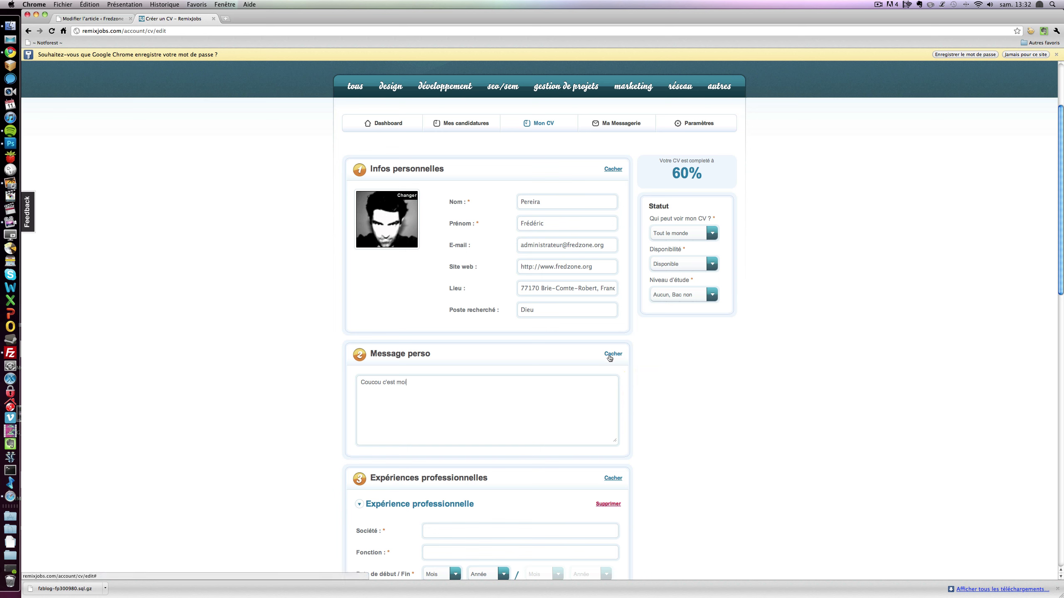
scroll(608, 358, down, 5)
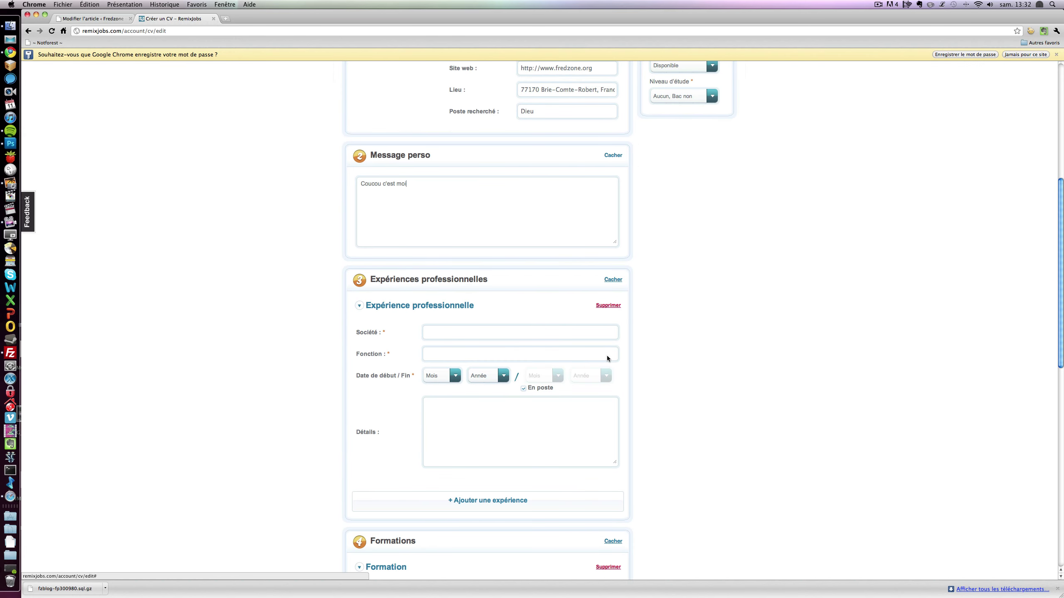
- Enter the first experience's company 'Dieu Corps' and job title 'God of the God'
click(440, 332)
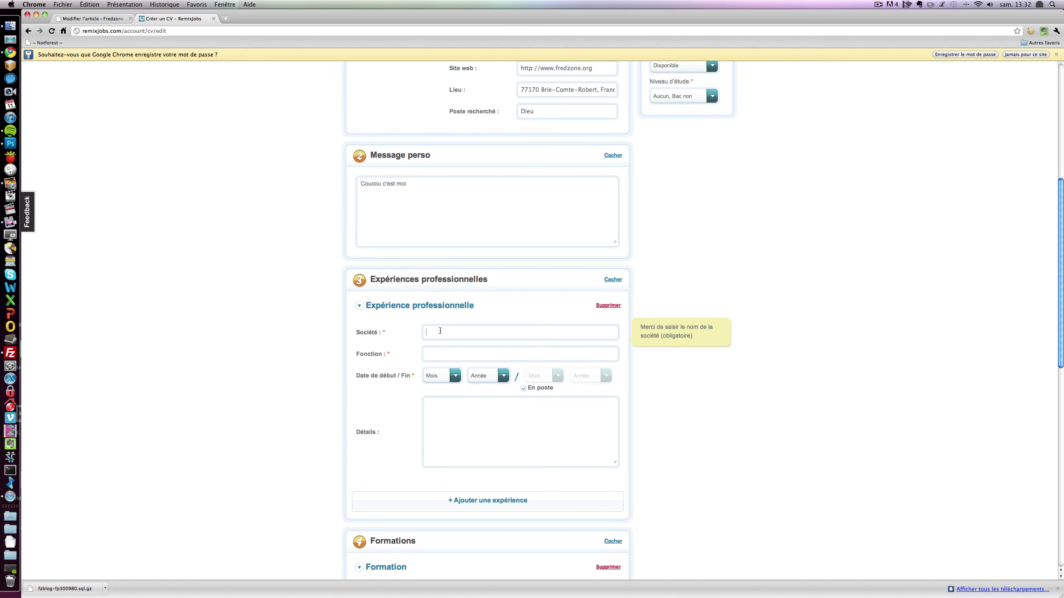
text(Dieu Corps)
click(447, 354)
text(Dieu)
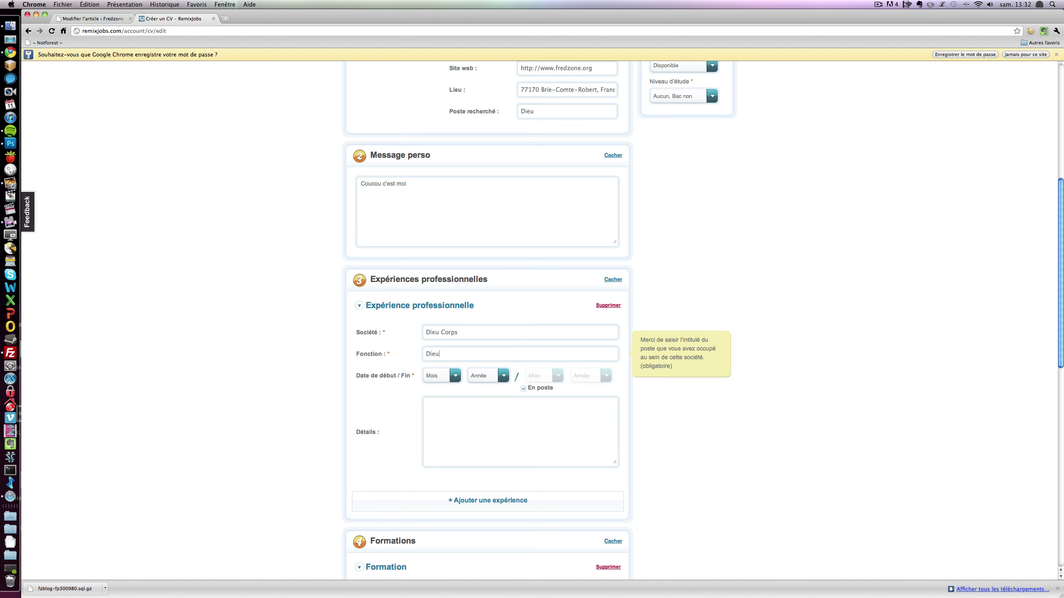
key(BackSpace)
key(BackSpace)
key(BackSpace)
key(BackSpace)
text(Go)
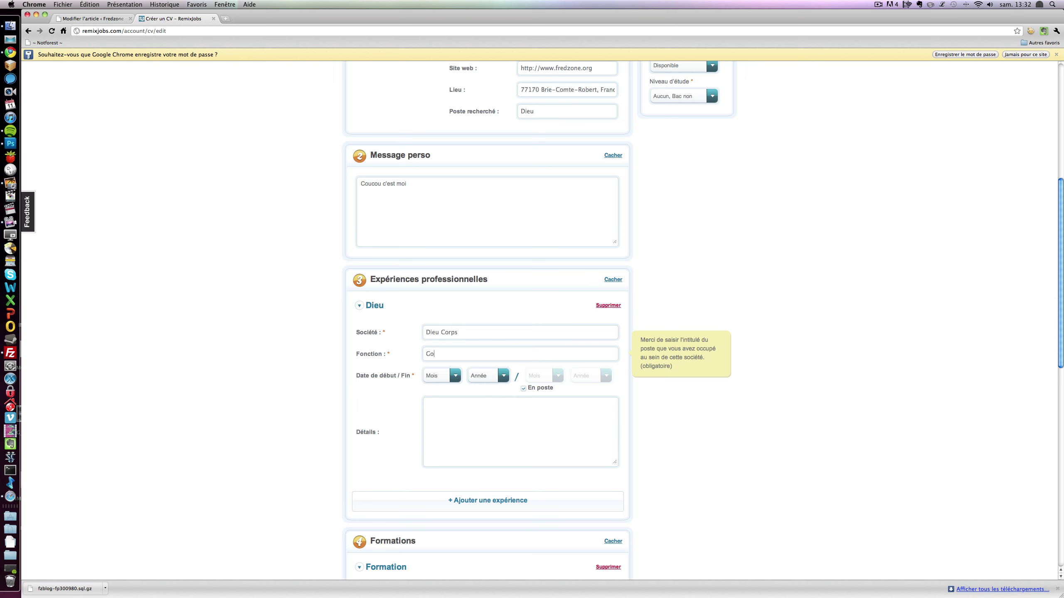
text(d of the God)
click(473, 428)
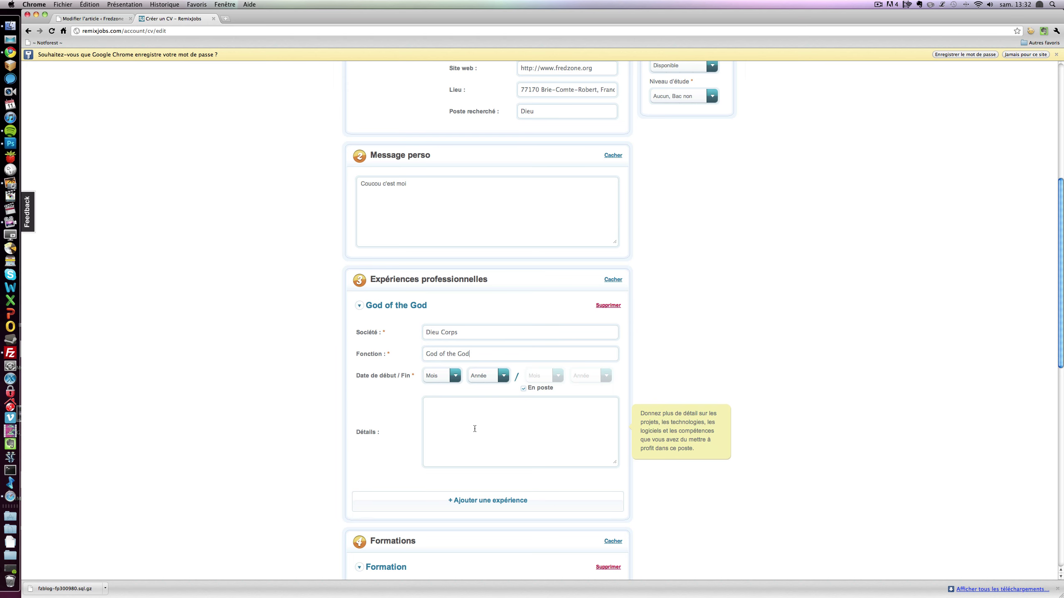
- Set the experience's start date to month 12, year 1950
click(453, 376)
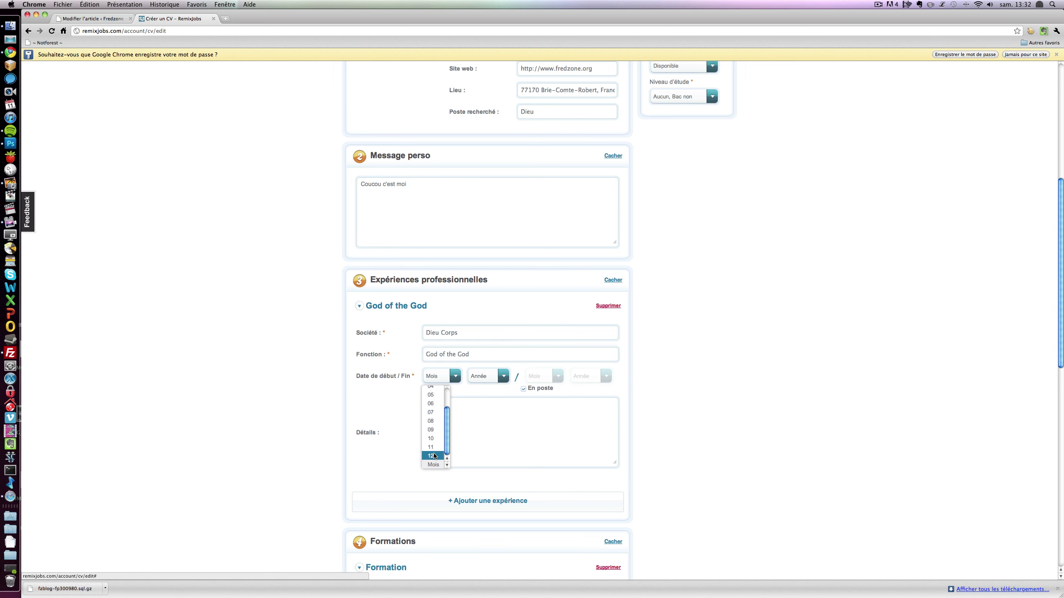
scroll(433, 454, up, 5)
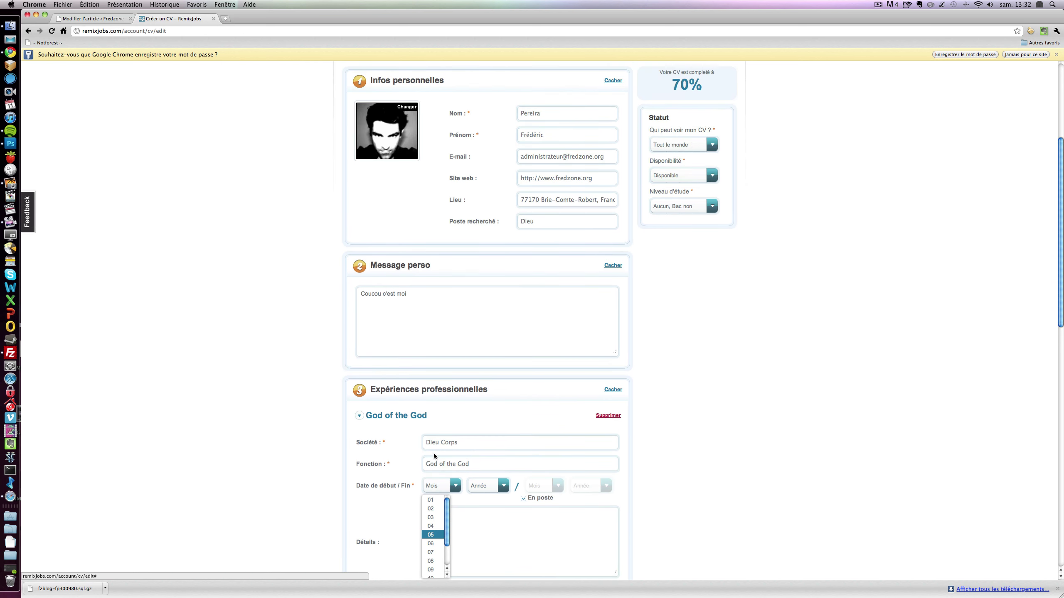
scroll(434, 454, down, 4)
click(432, 475)
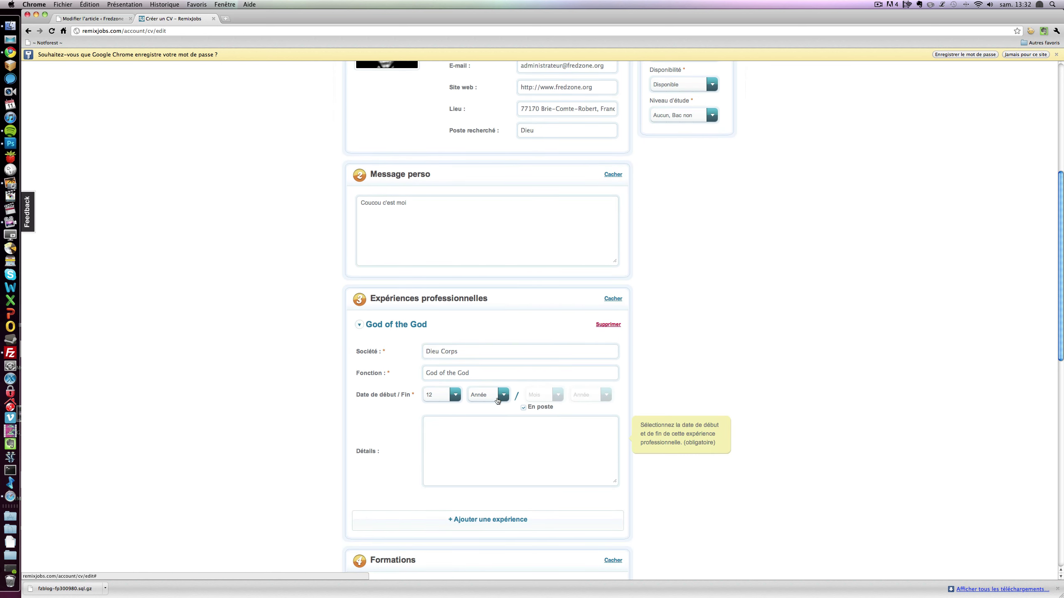
click(505, 396)
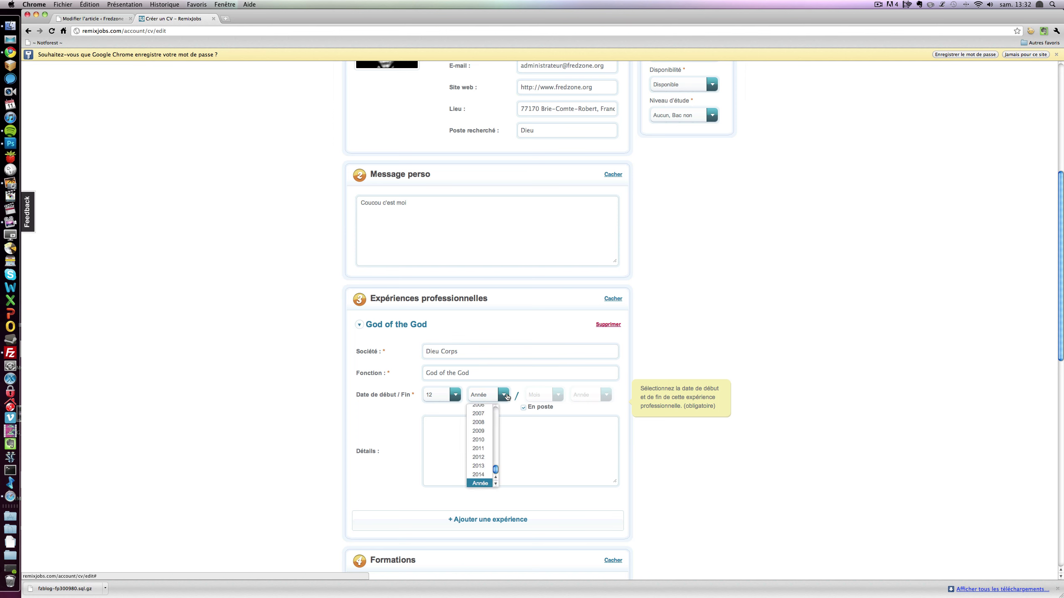
click(480, 457)
scroll(473, 452, down, 6)
click(475, 448)
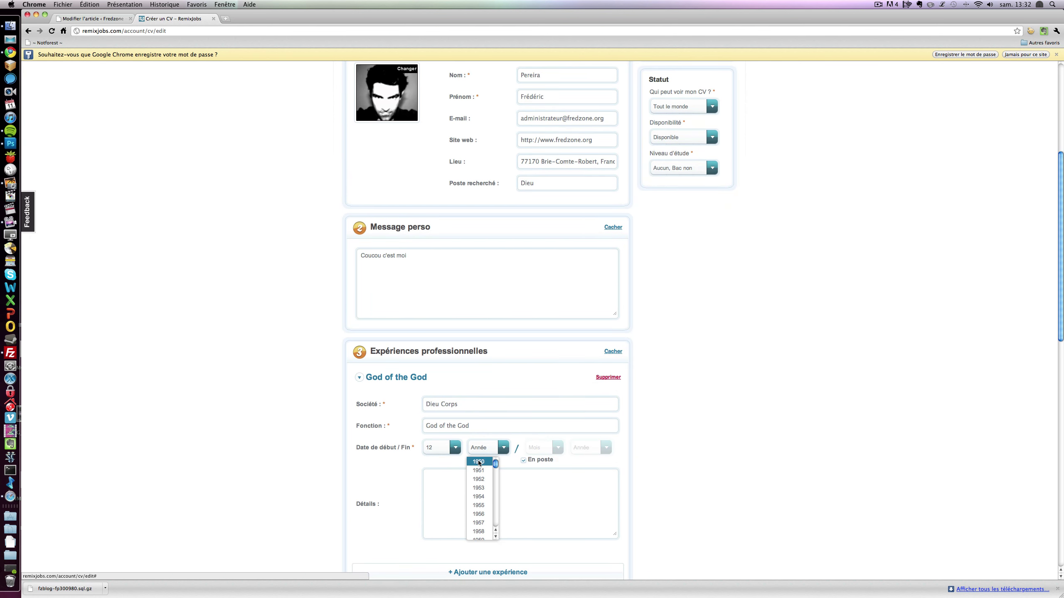
click(479, 462)
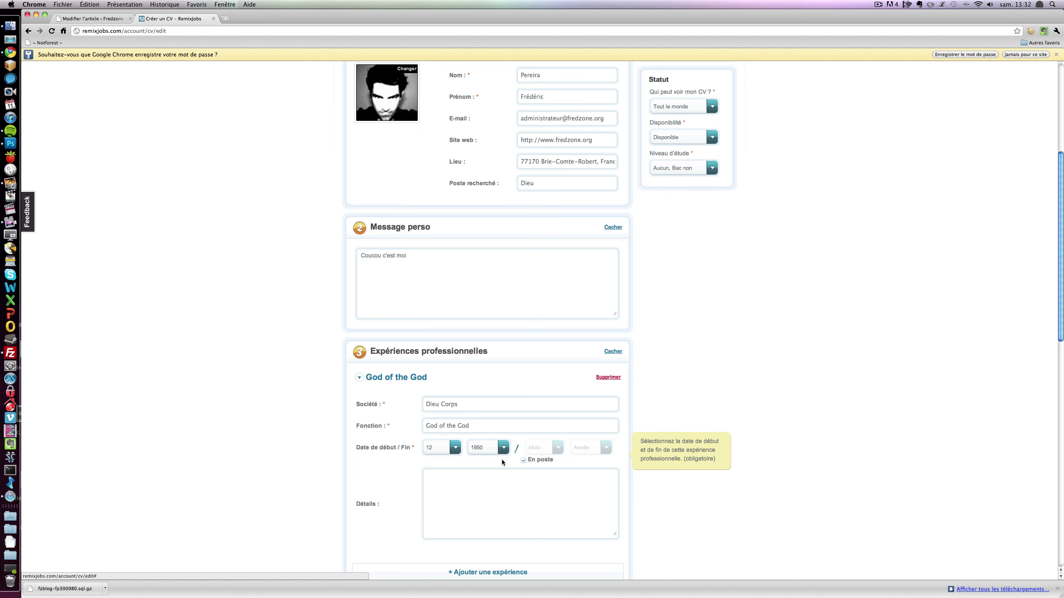
scroll(395, 450, down, 5)
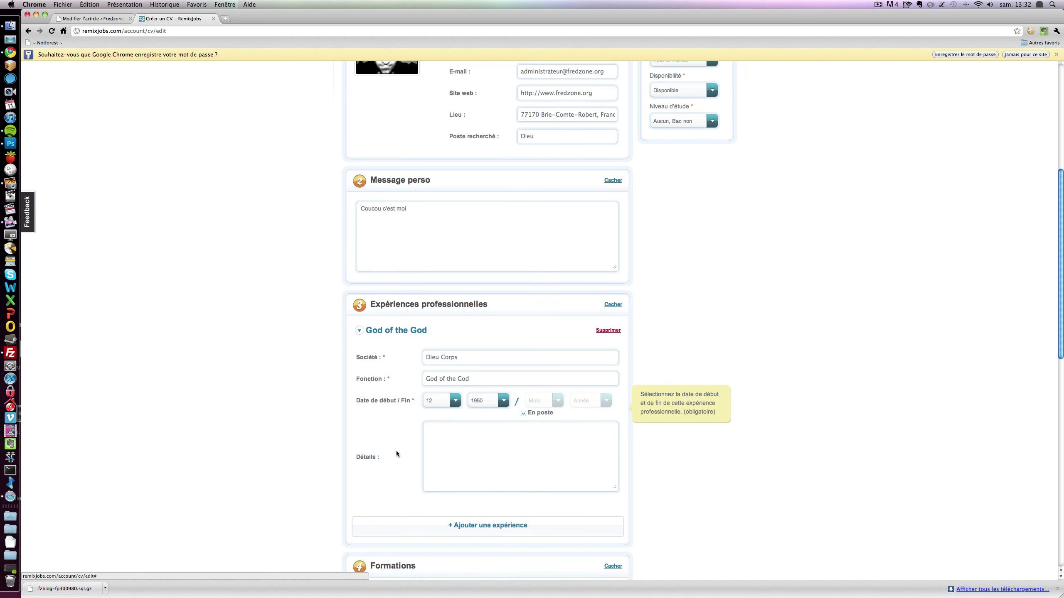
scroll(398, 451, up, 1)
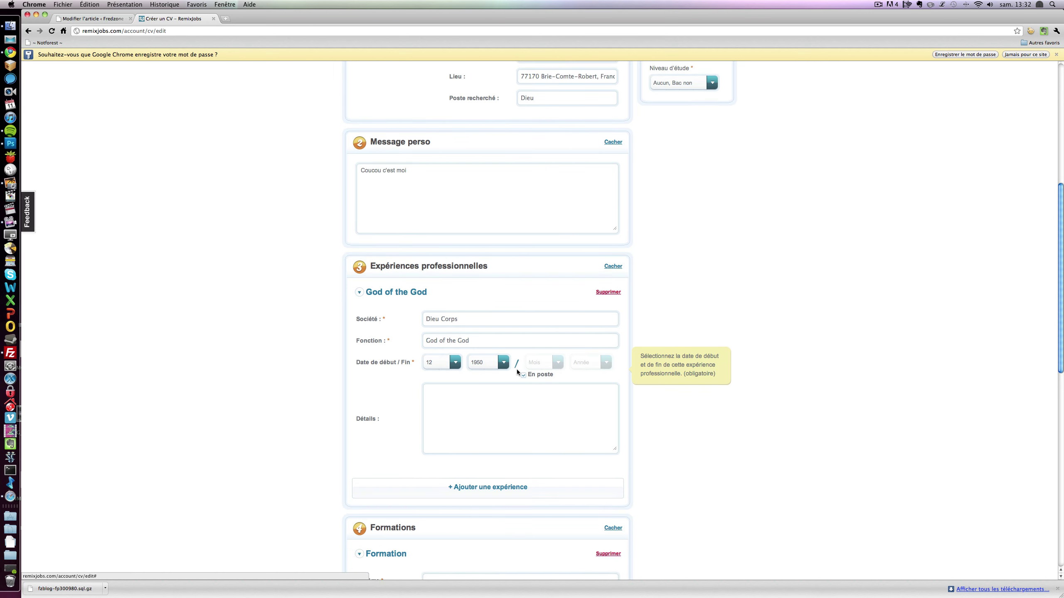
- Write 'dzdzdz' as the experience details and add a second experience entry
click(470, 416)
text(dzdzdzzdz)
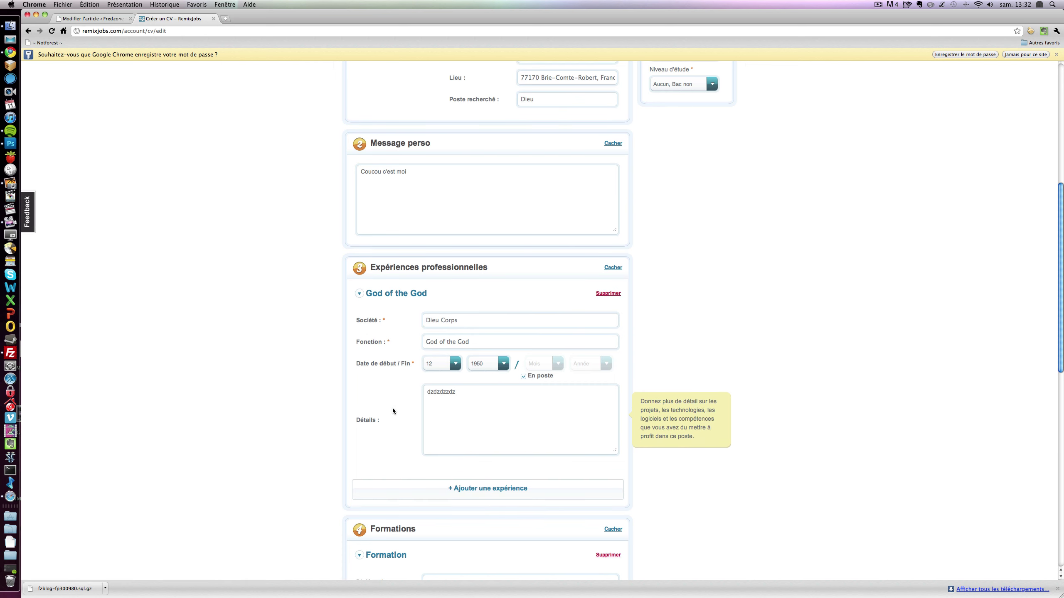
scroll(392, 410, down, 3)
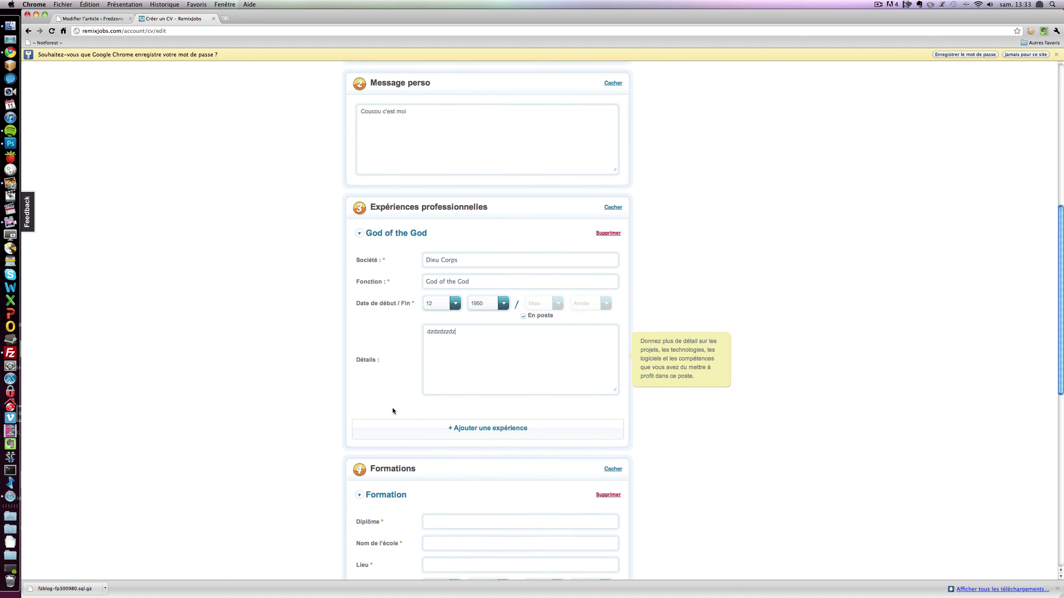
click(414, 431)
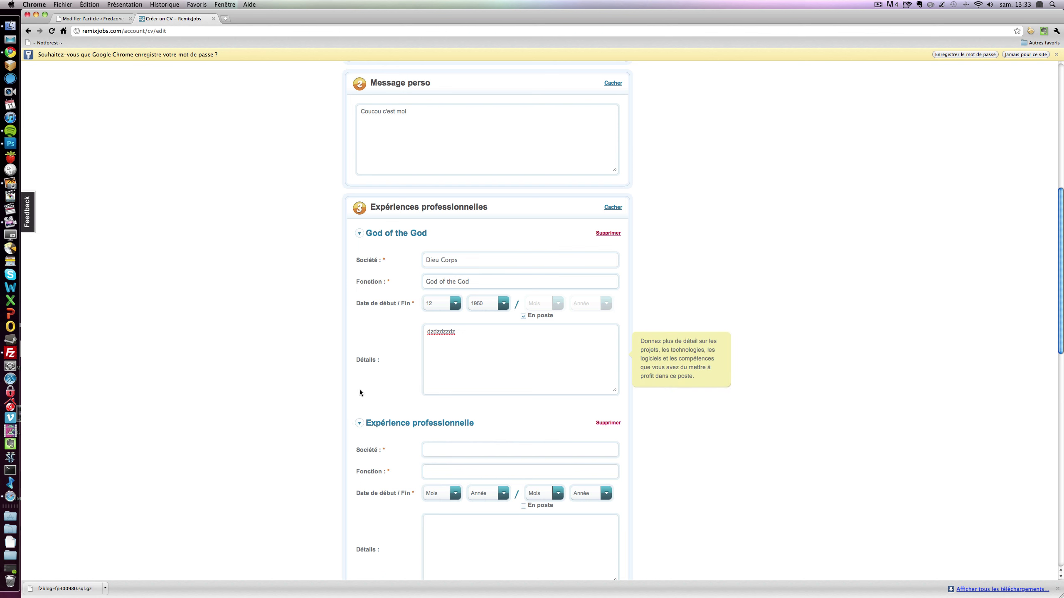
scroll(359, 389, down, 7)
scroll(359, 391, up, 1)
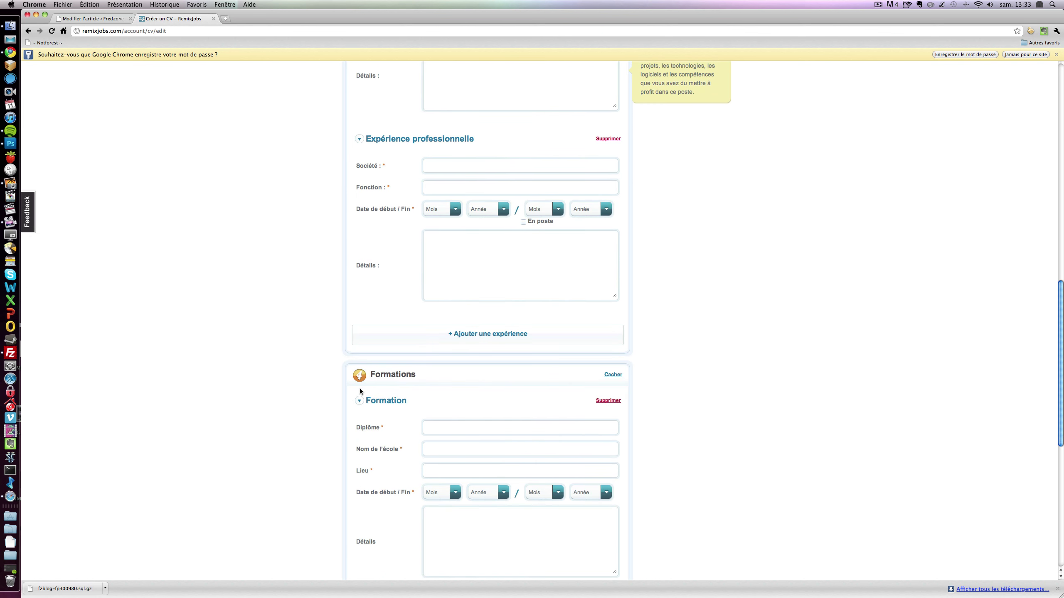
scroll(359, 389, down, 2)
- Collapse the Formations section and try saving the CV
scroll(555, 333, up, 1)
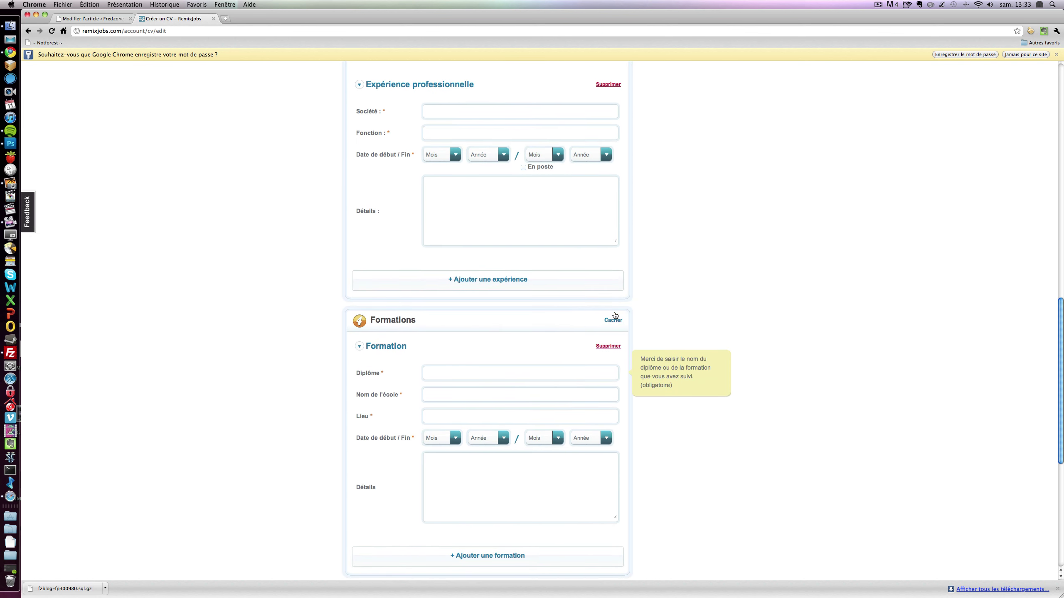
click(612, 321)
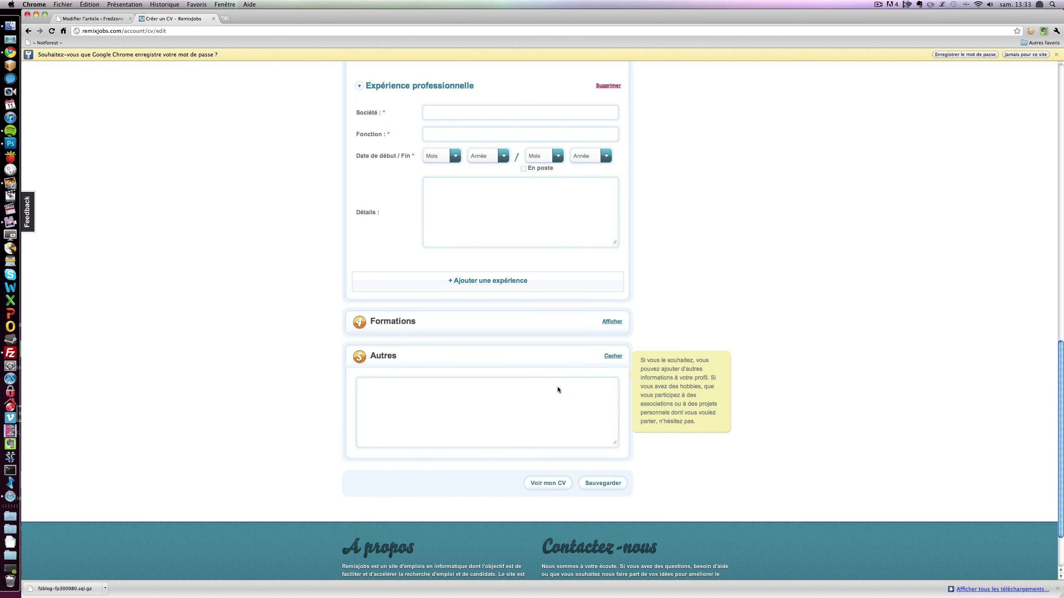
click(603, 484)
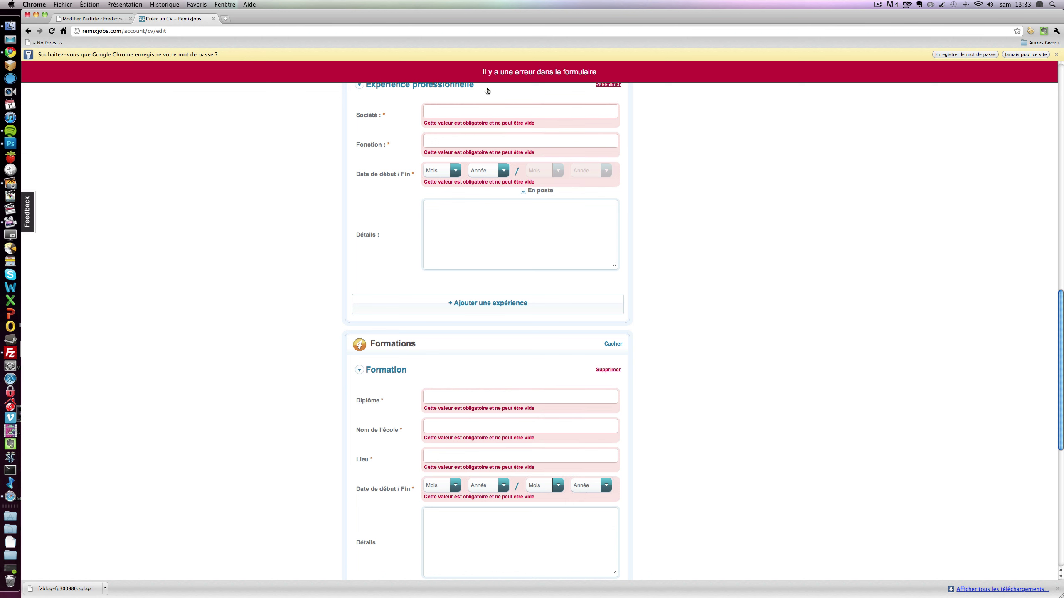
- Delete the empty second experience and education entries, then save the CV again
scroll(487, 90, up, 4)
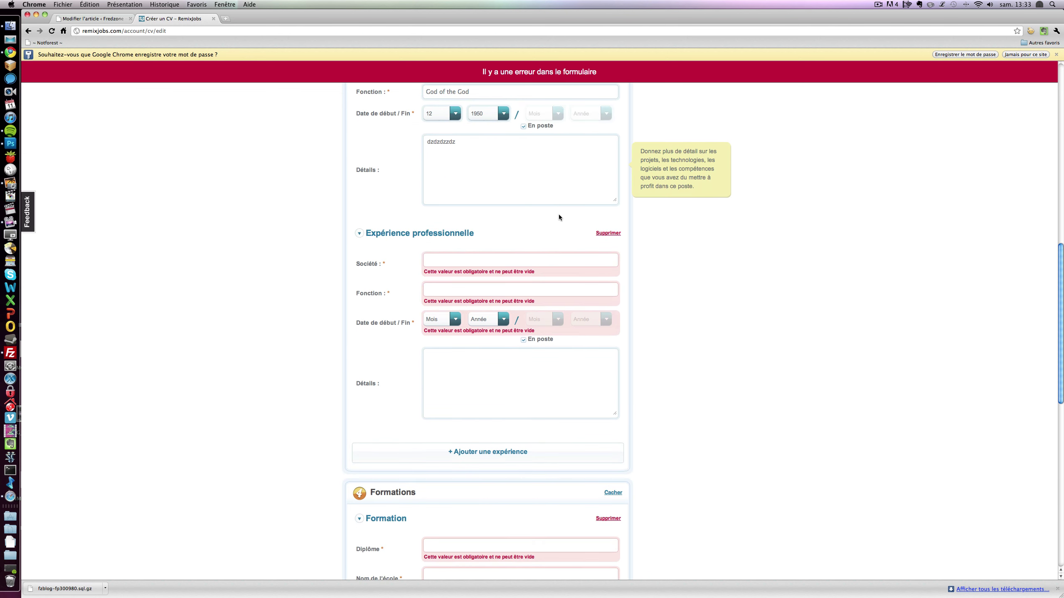
click(605, 234)
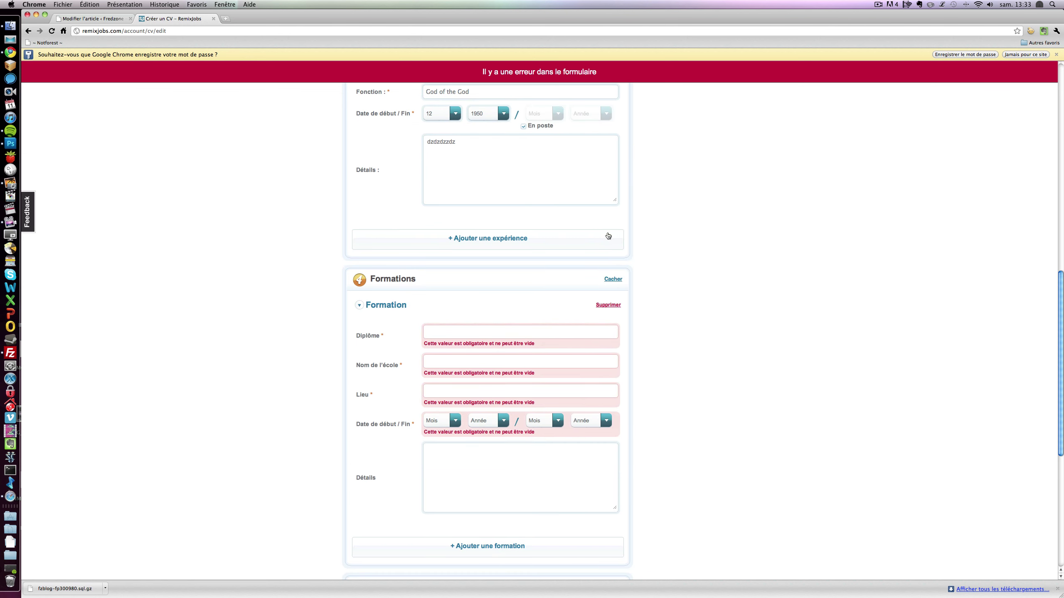
click(608, 305)
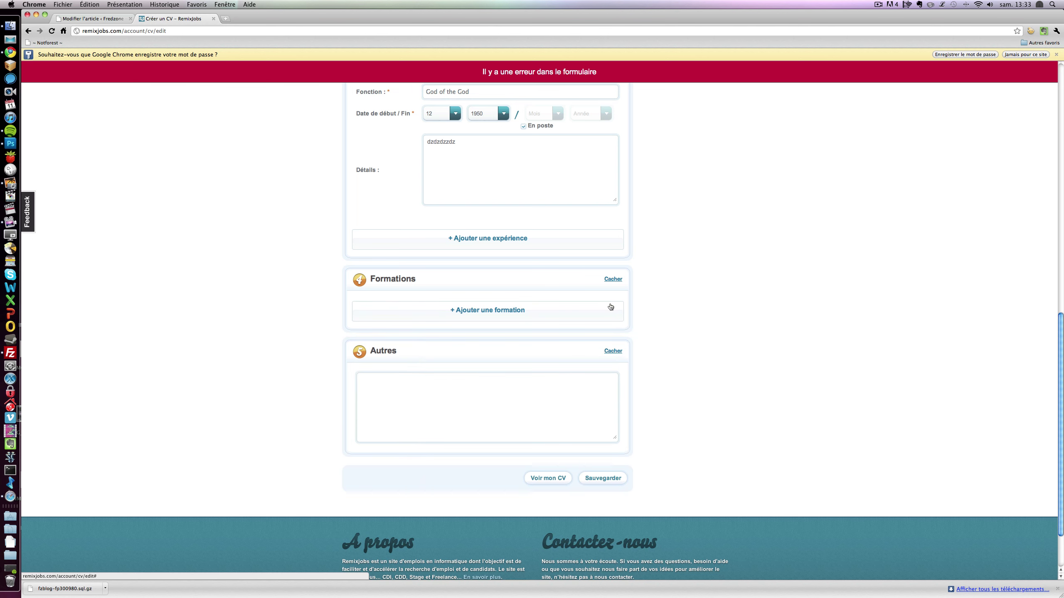
scroll(605, 311, up, 8)
scroll(482, 417, down, 7)
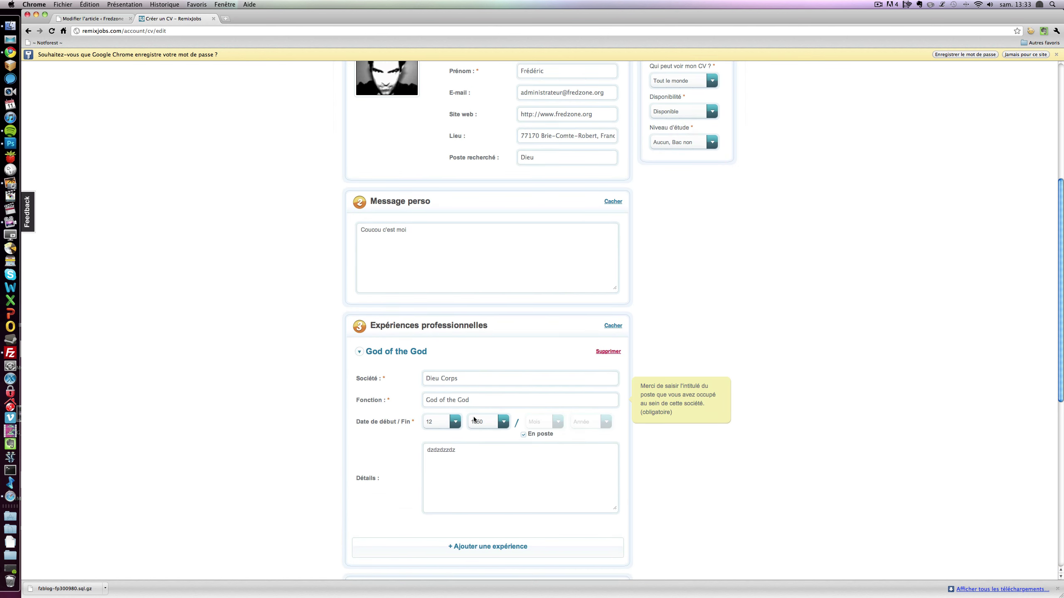
scroll(473, 417, down, 3)
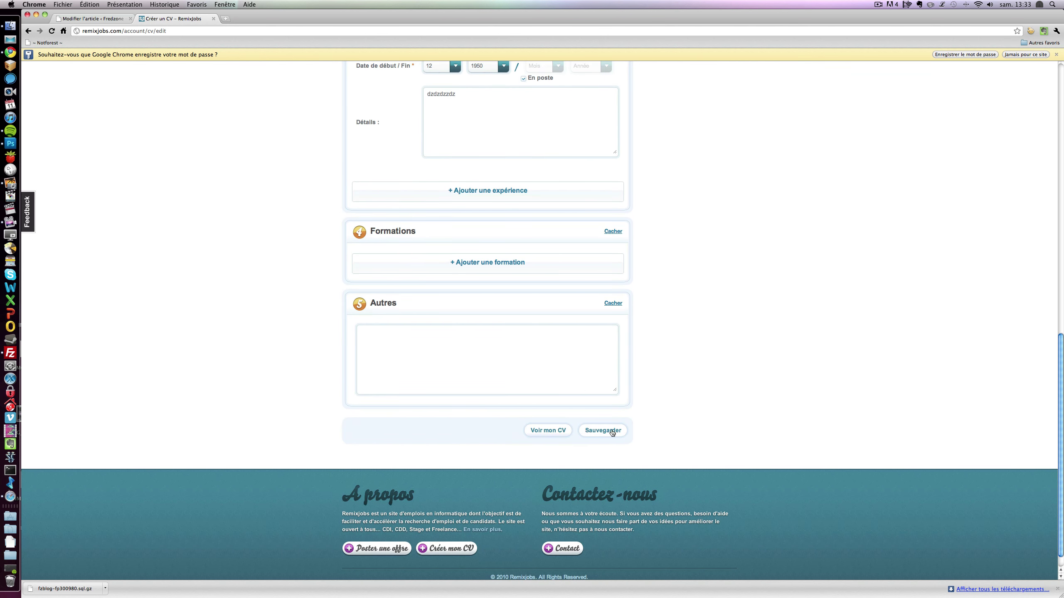
click(604, 431)
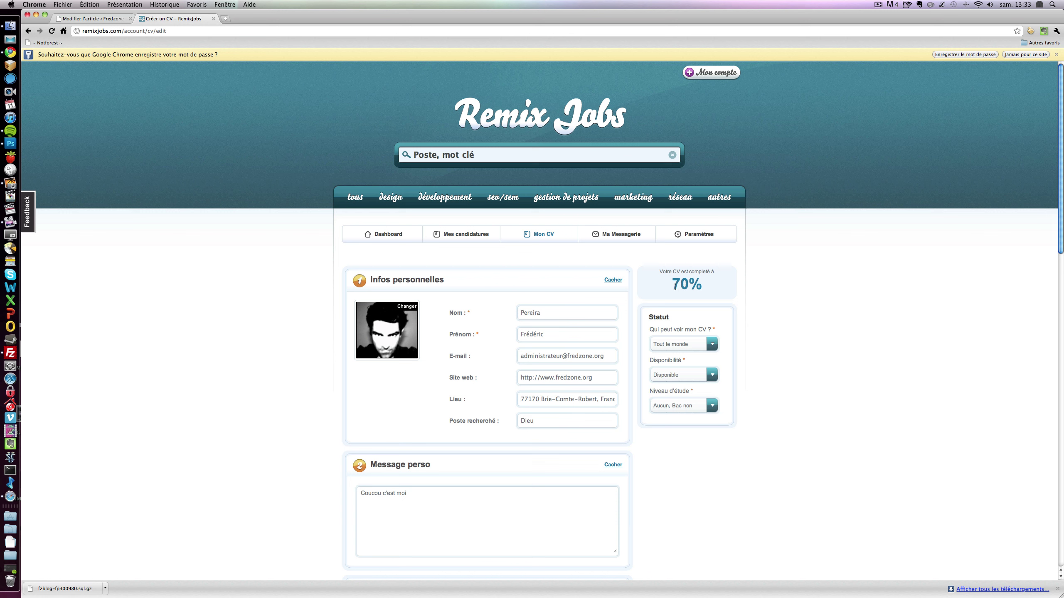
- Keep the CV visible to everyone, set availability to En poste, and save
drag(671, 288, 726, 282)
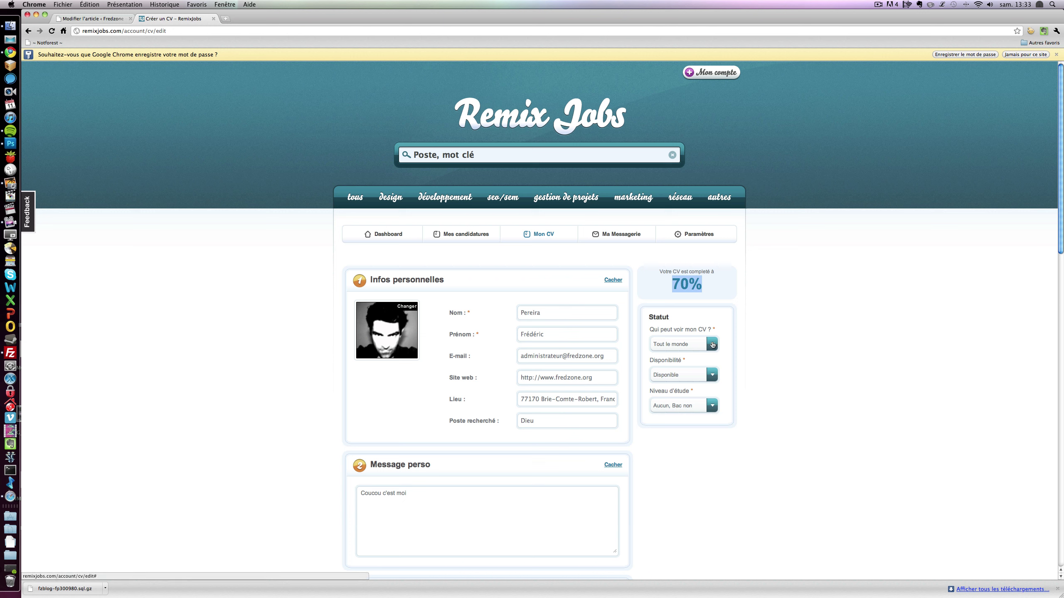
click(712, 345)
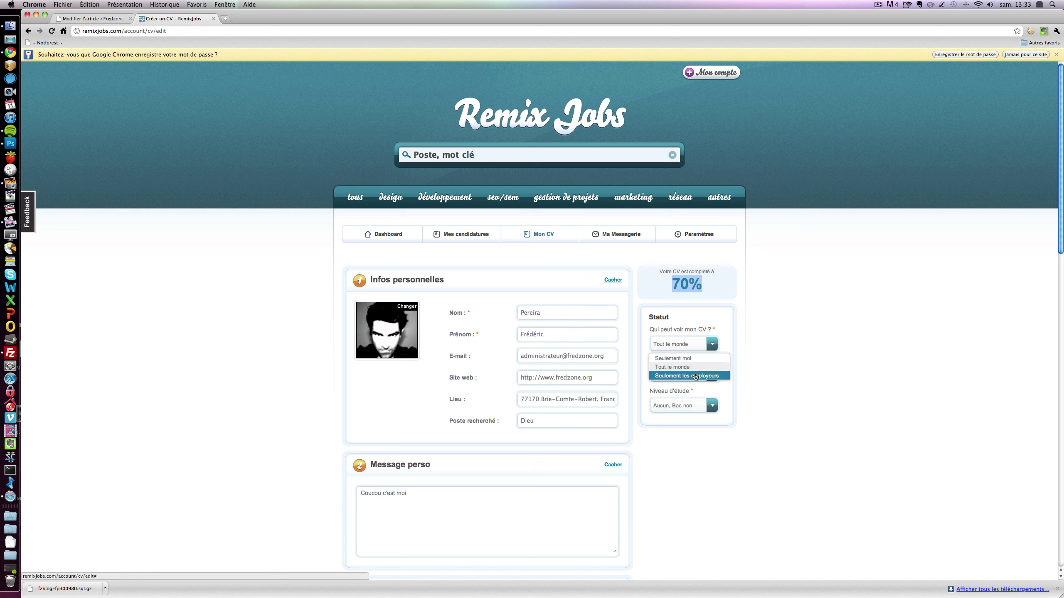
click(818, 349)
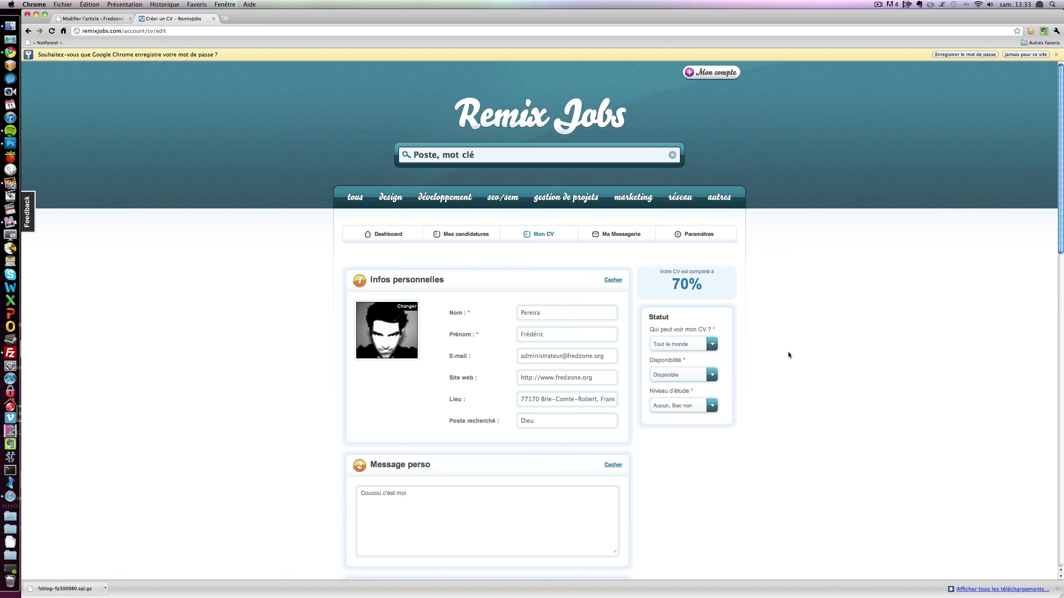
click(712, 377)
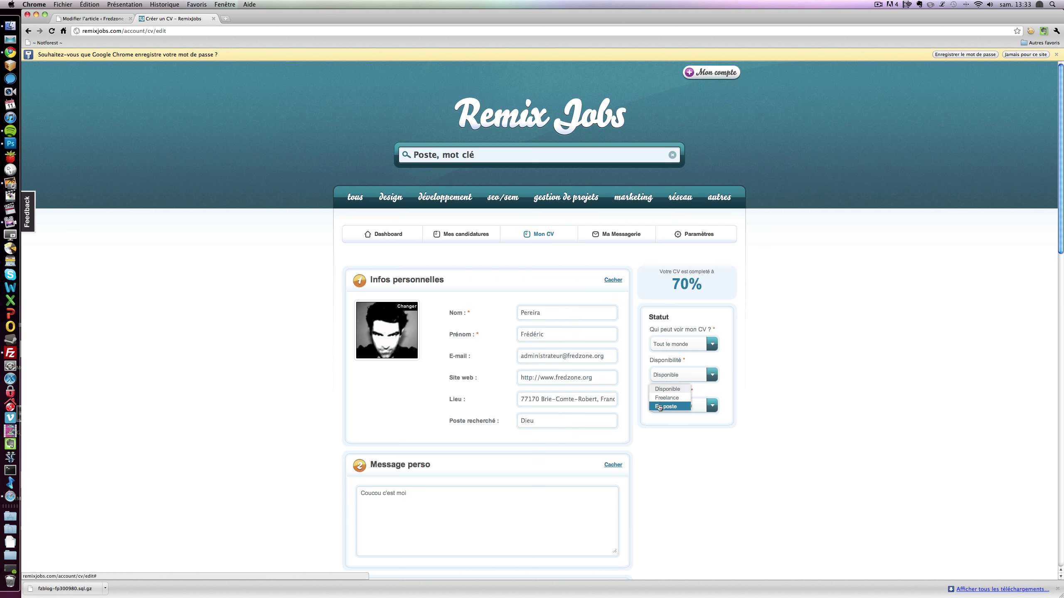
click(660, 406)
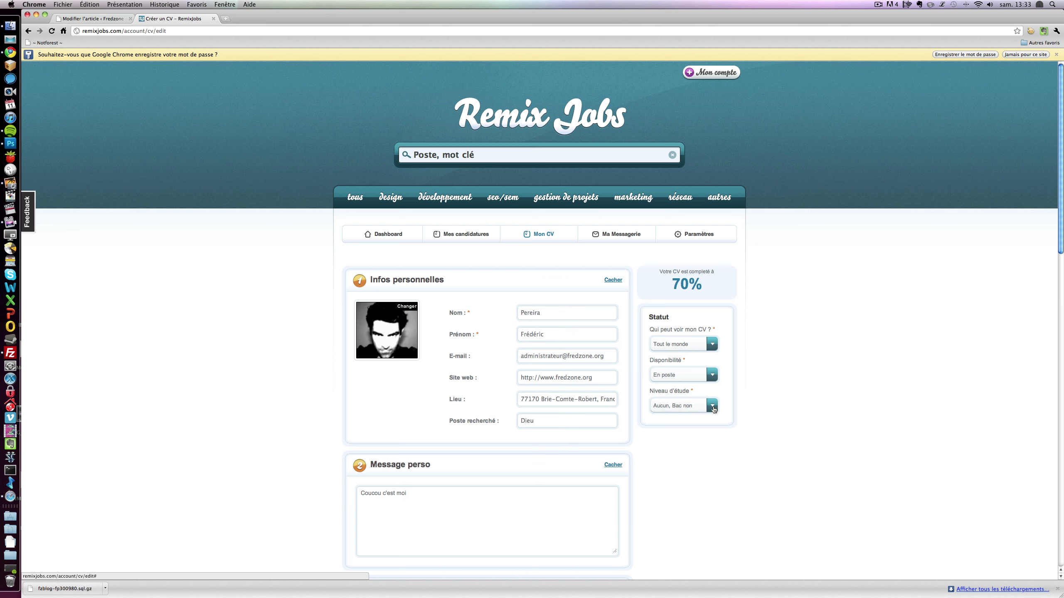
scroll(717, 422, down, 15)
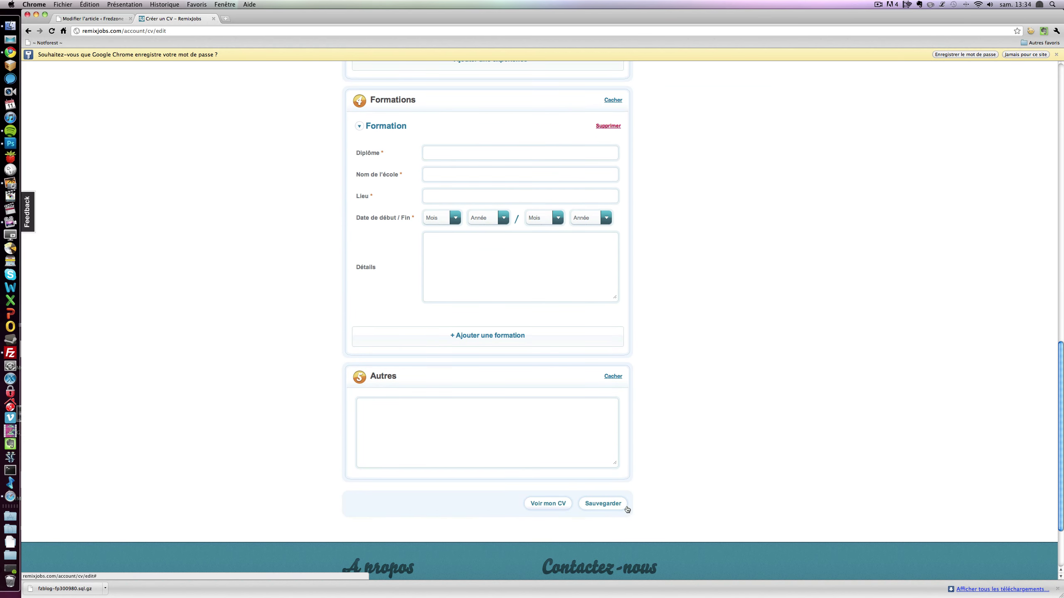
click(623, 503)
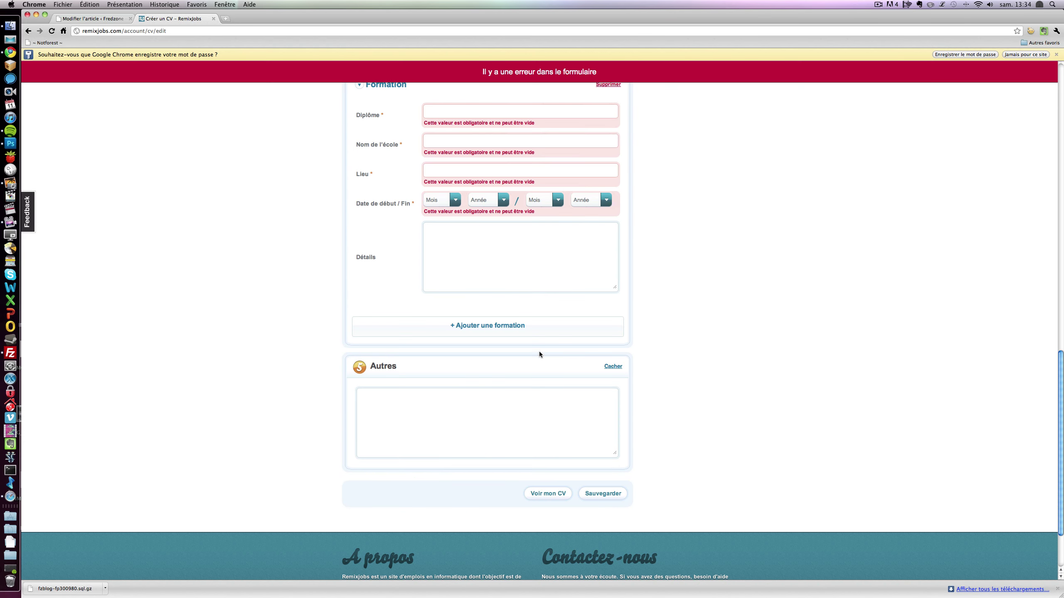
- Delete the remaining empty education entry and save the CV
scroll(507, 325, up, 3)
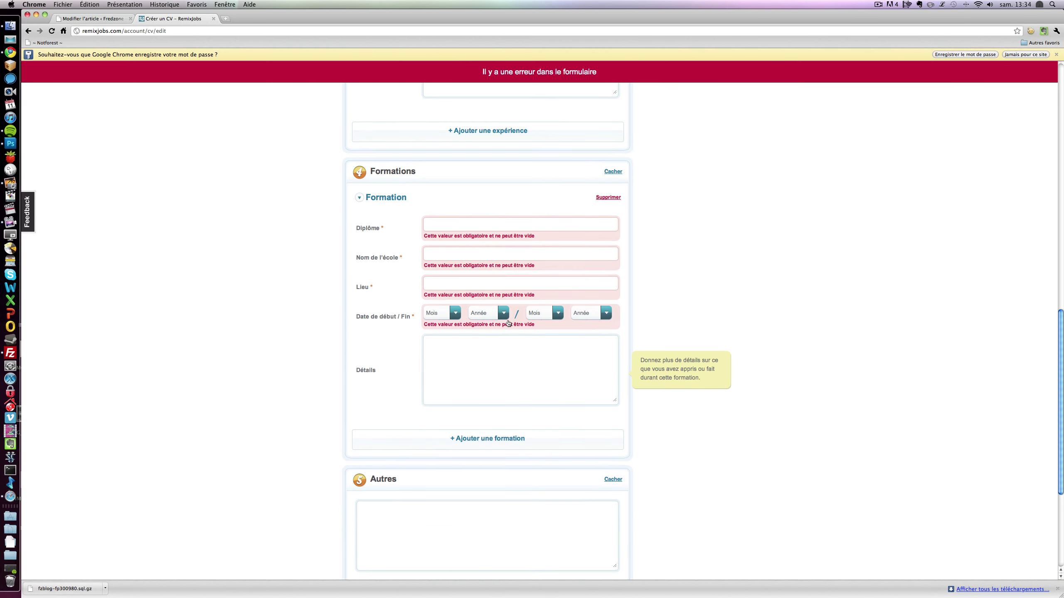
click(607, 198)
click(596, 409)
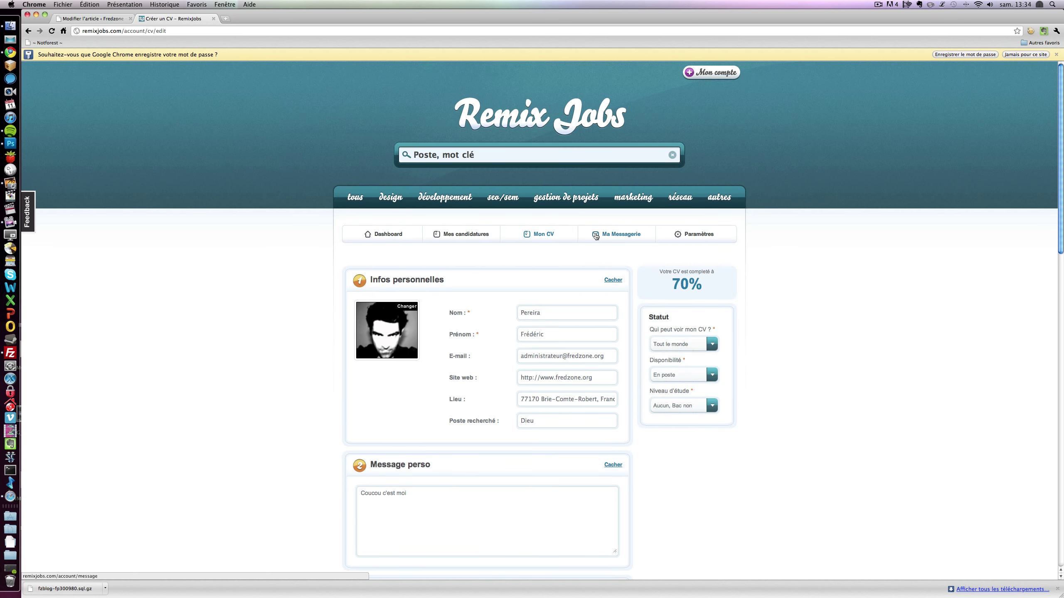
- Browse the empty received and sent messages, try the bulk-action dropdown, then open Paramètres
click(595, 234)
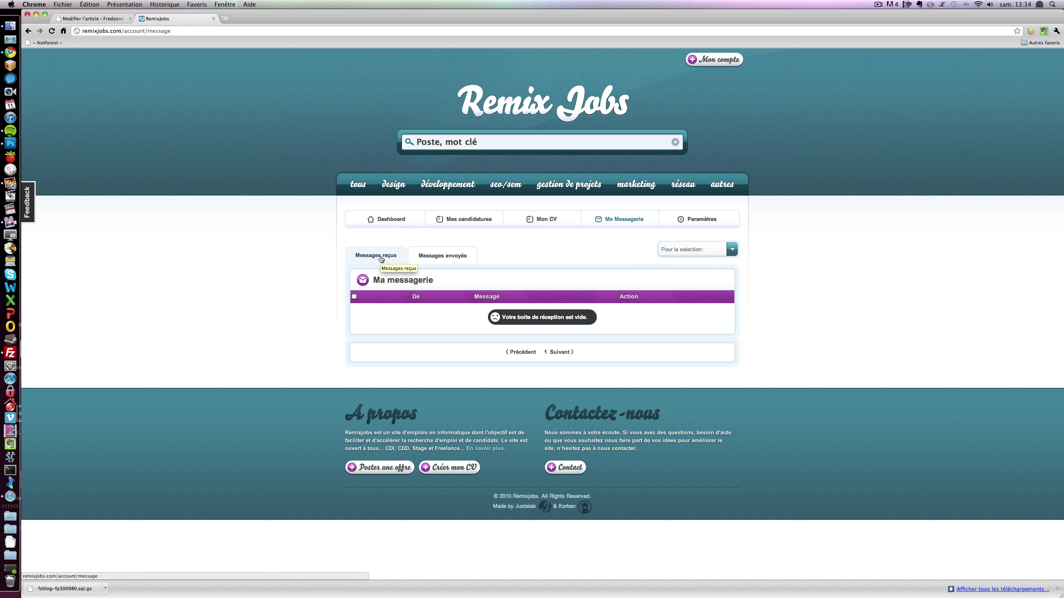
click(421, 255)
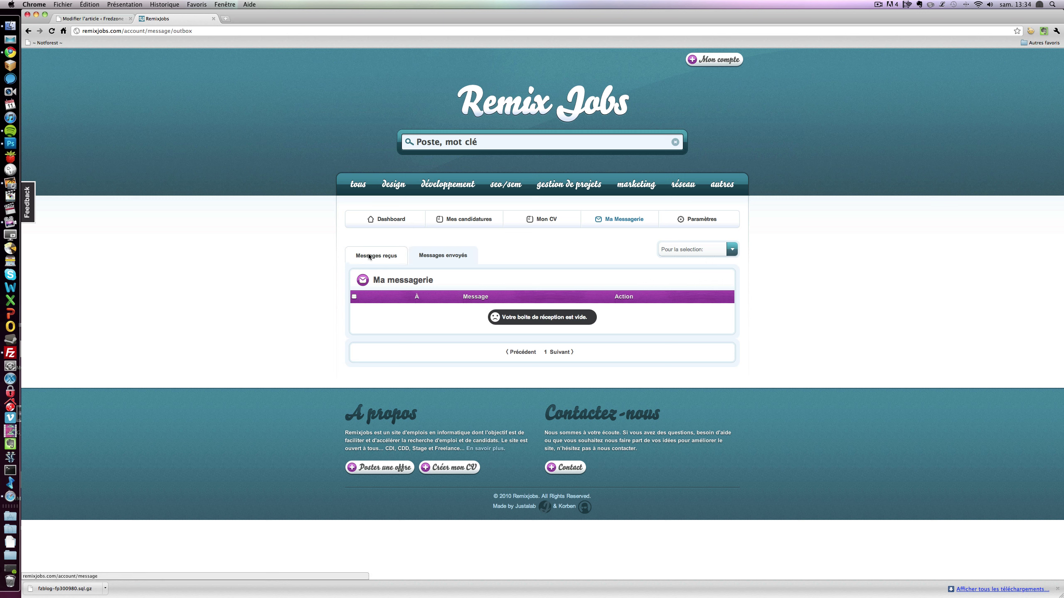
click(369, 256)
click(714, 250)
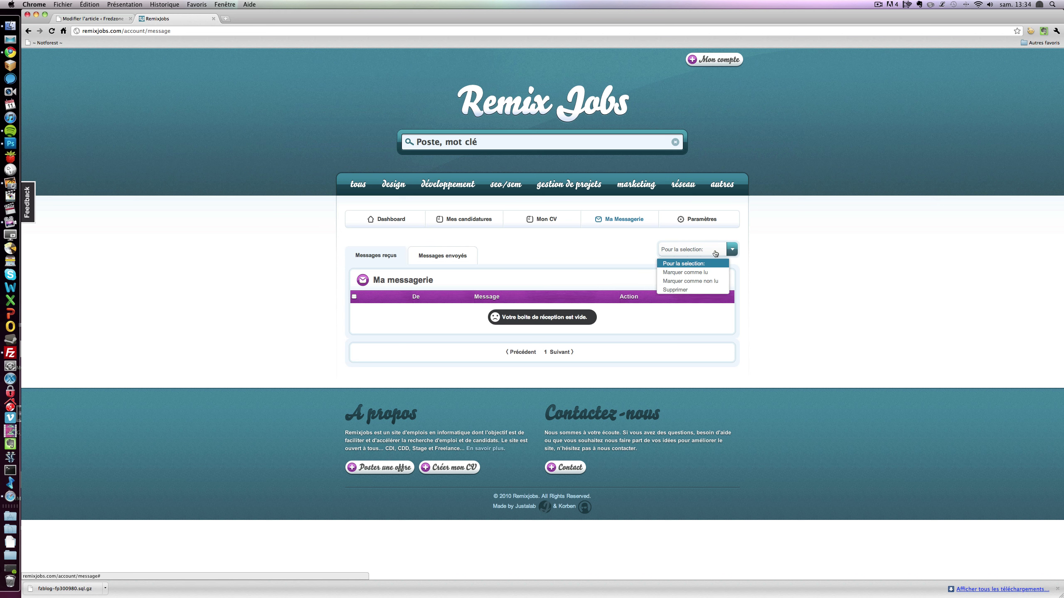
click(780, 260)
click(730, 254)
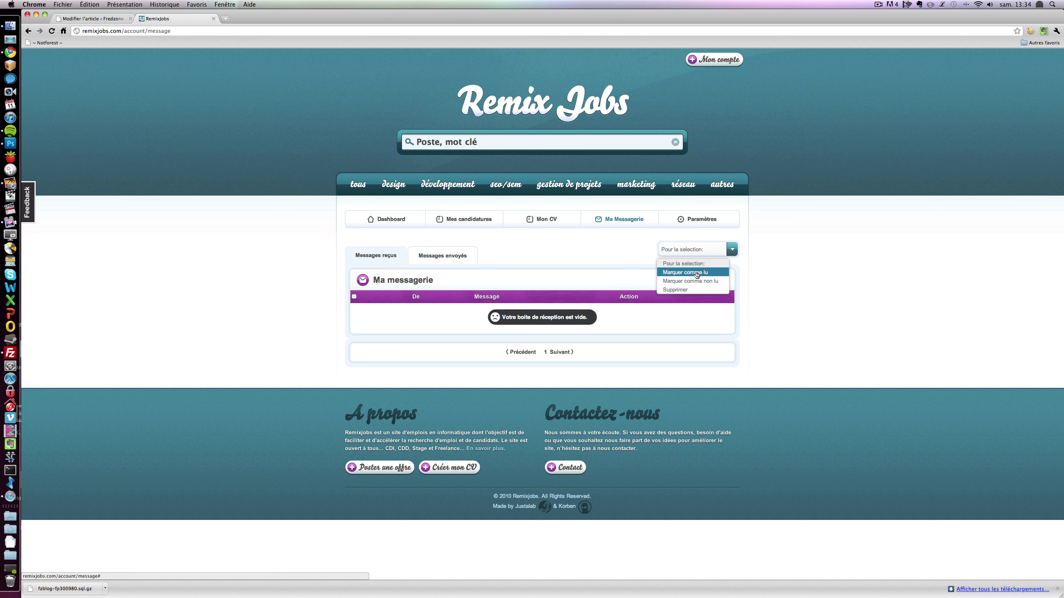
click(803, 301)
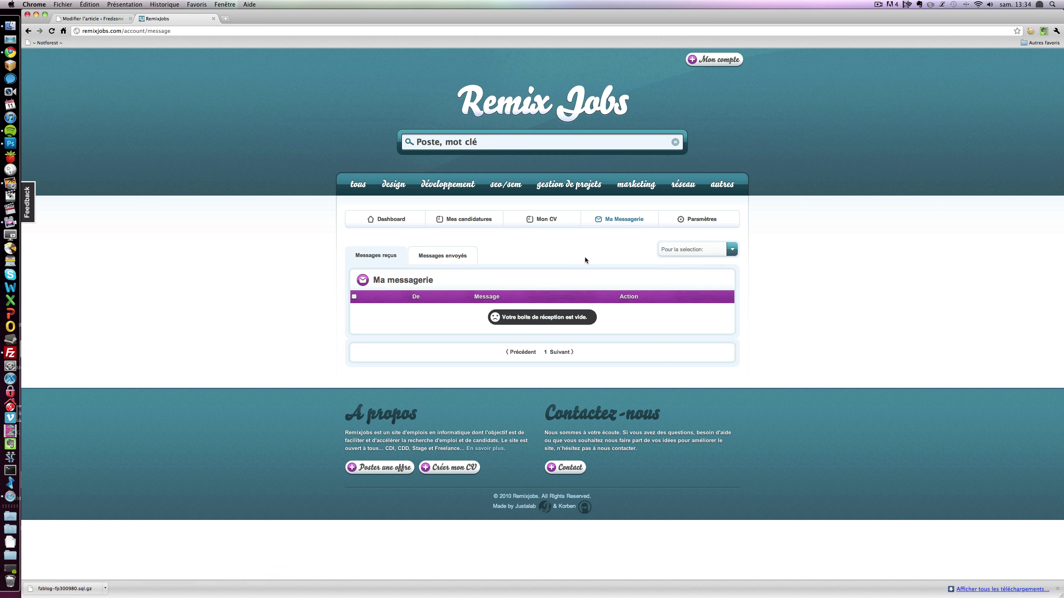
click(696, 227)
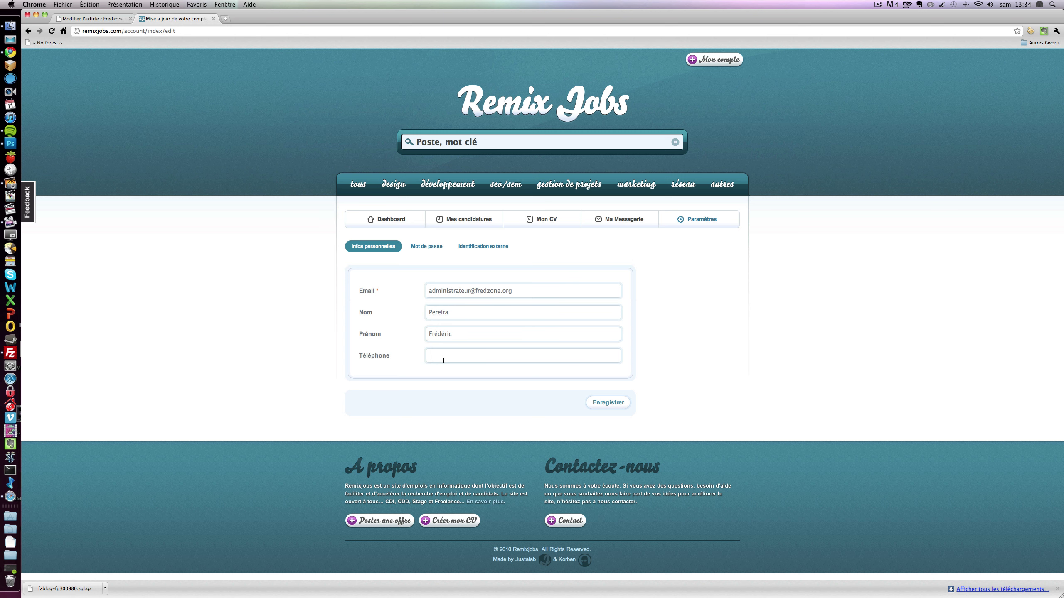
- View the Mot de passe and Identification externe settings, then the empty Mes candidatures list
click(421, 248)
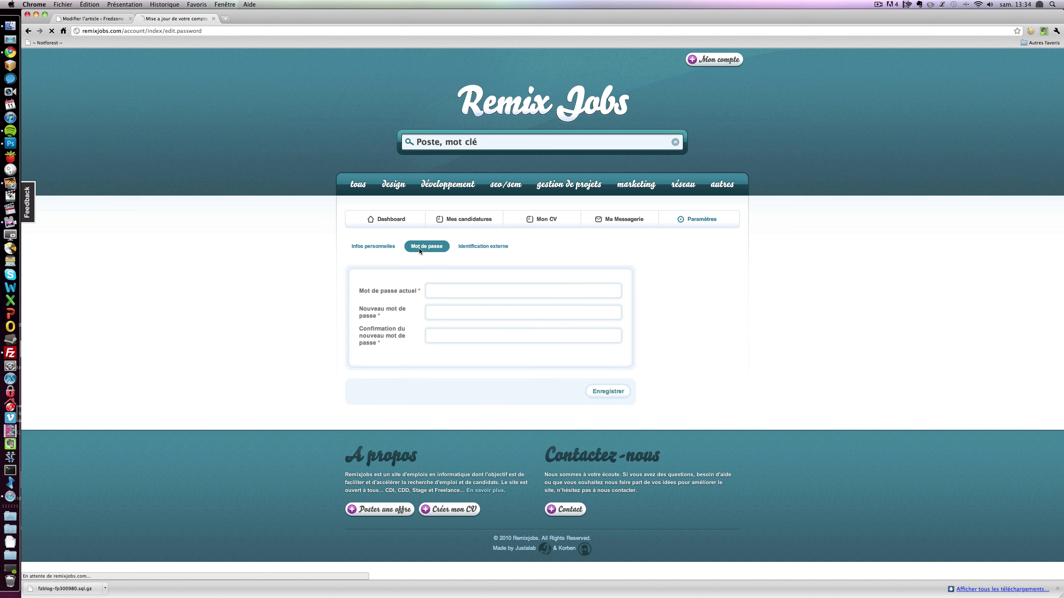
click(469, 248)
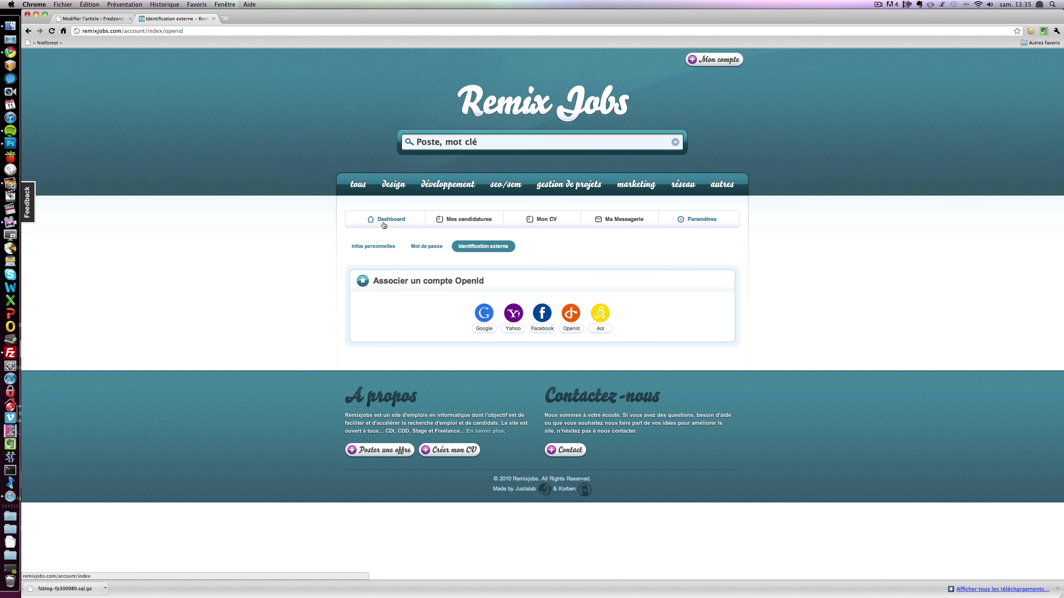
click(456, 220)
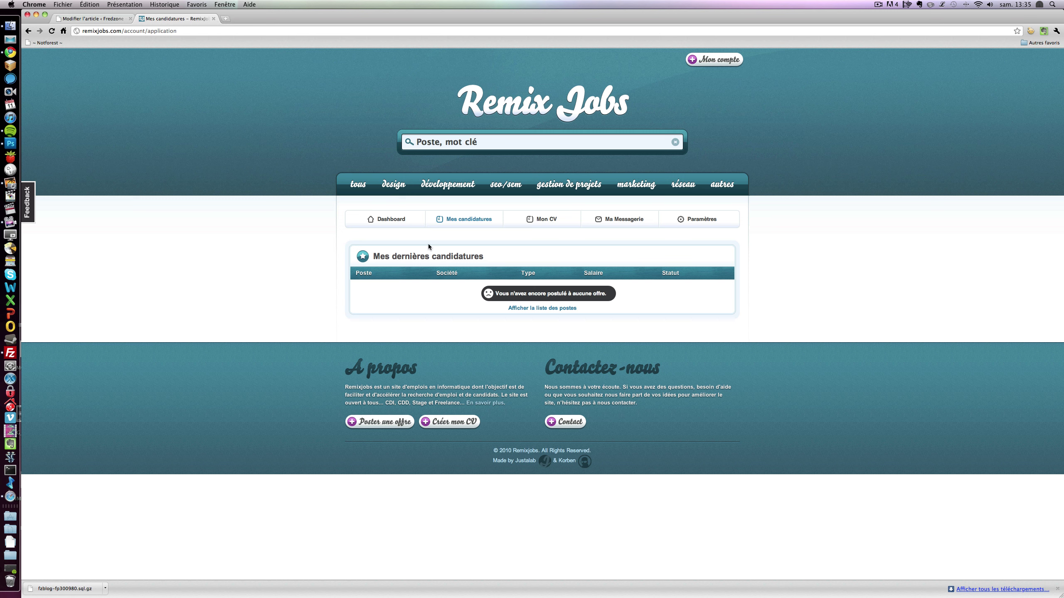
- Review the candidate dashboard: CV 70% complete, availability En poste, all statistics at 0
click(394, 219)
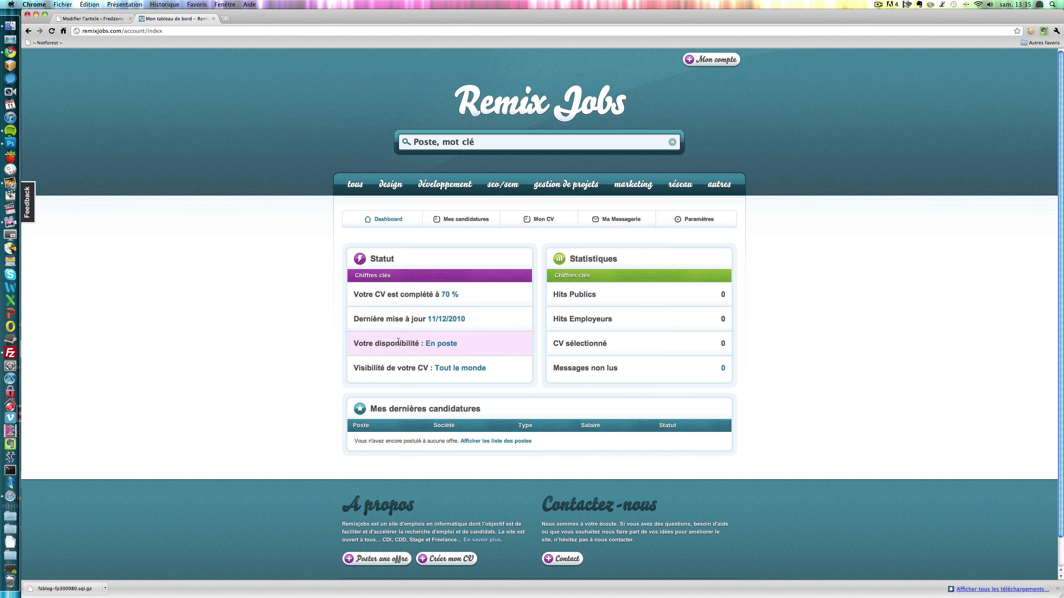
scroll(396, 366, down, 1)
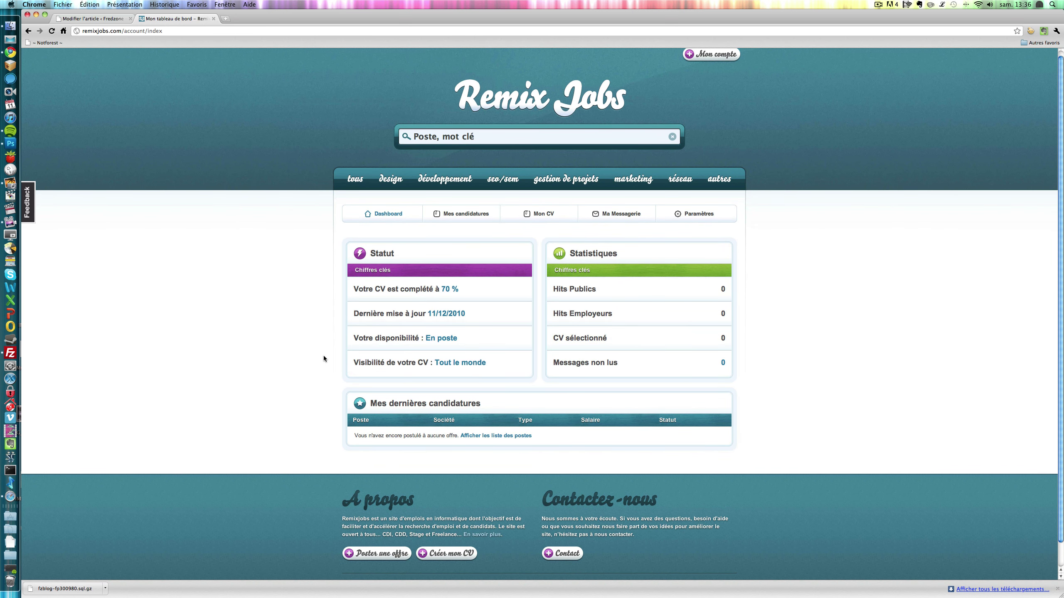
scroll(321, 359, up, 1)
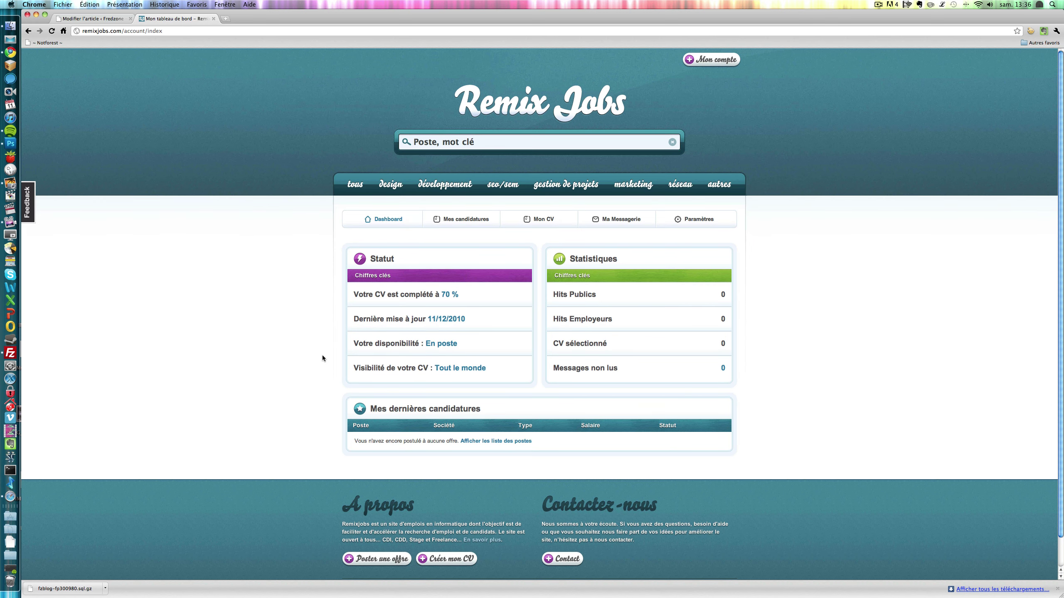
- Log out of the candidate account and log back in with the saved recruiter credentials
click(719, 58)
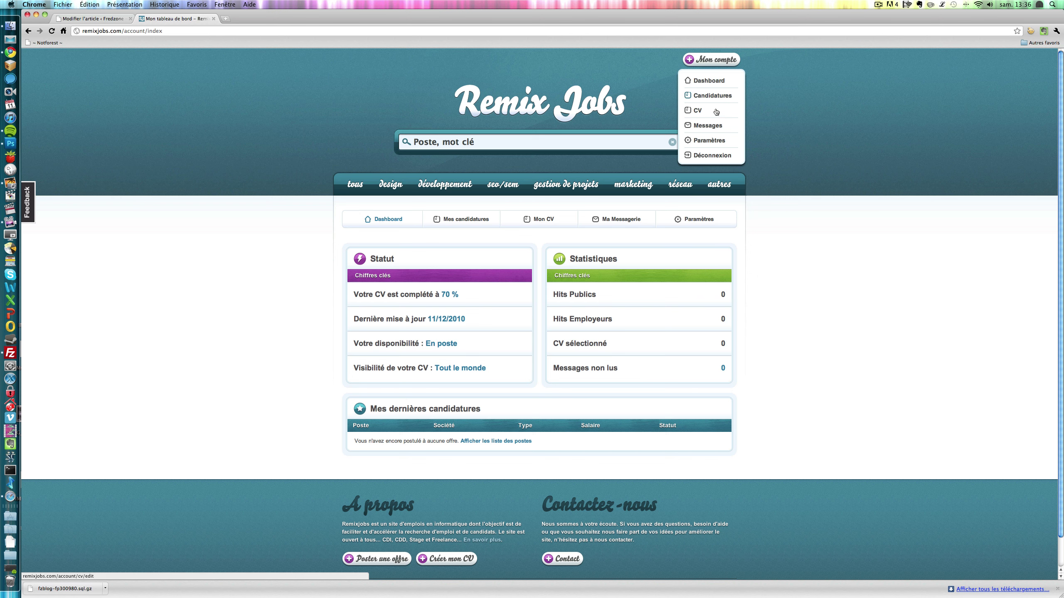
click(702, 159)
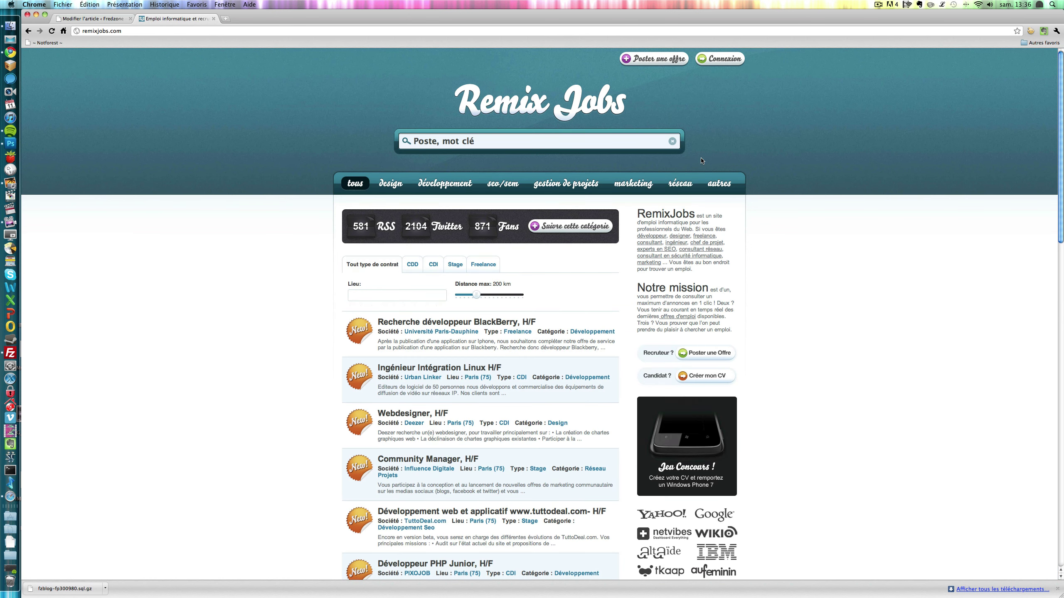
click(720, 57)
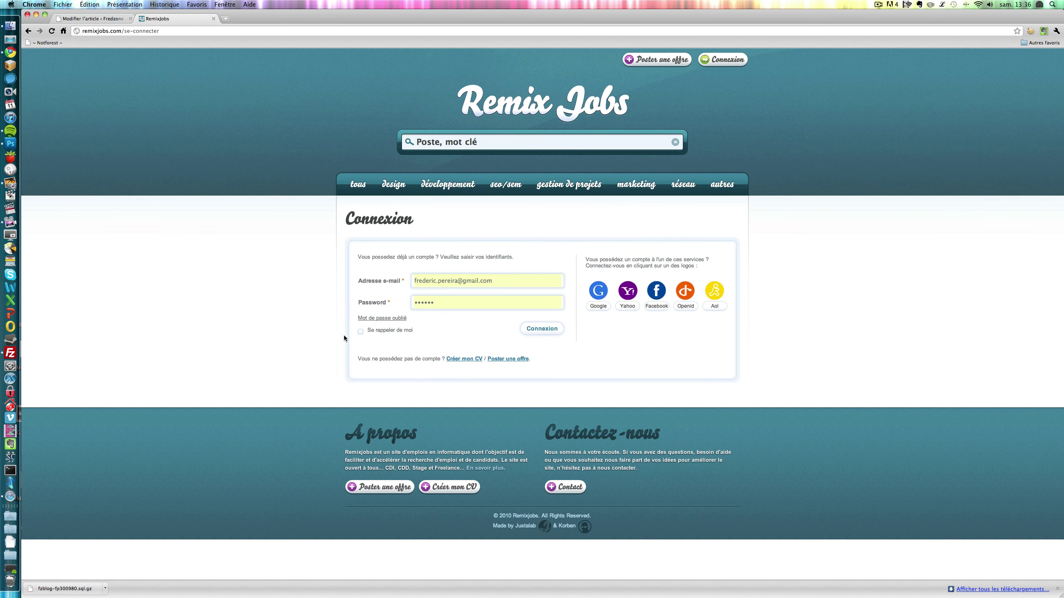
click(538, 330)
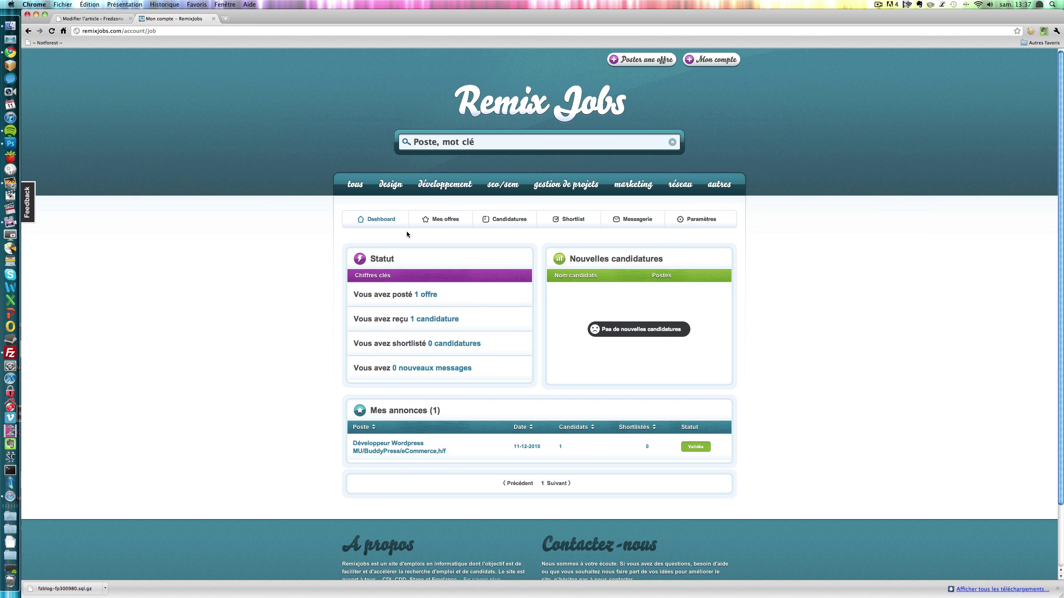
- From Mes offres, open the Développeur Wordpress MU/BuddyPress/eCommerce,h/f offer and switch it to editing
click(433, 220)
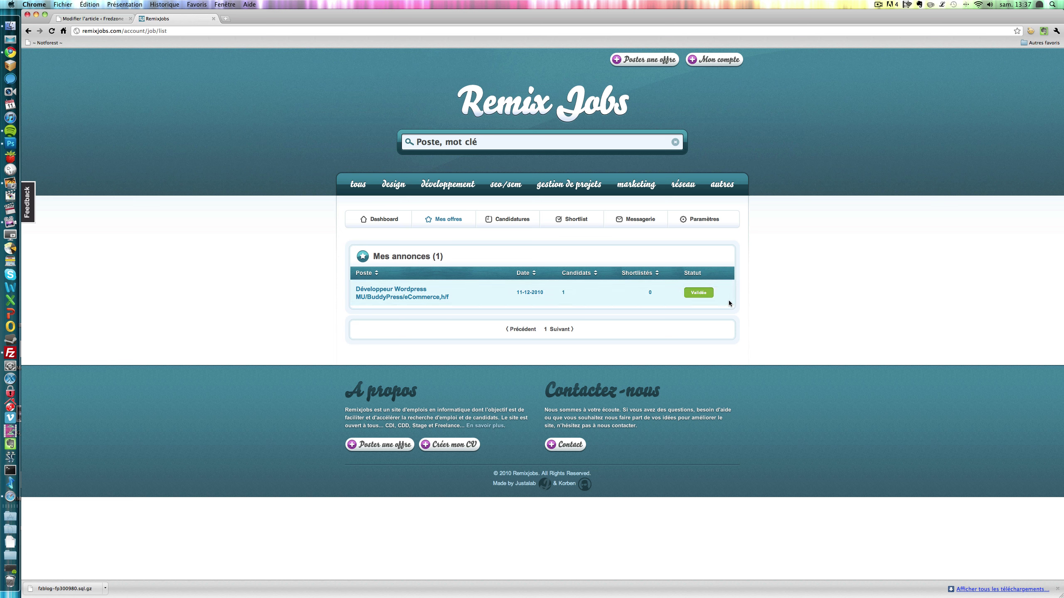
click(391, 297)
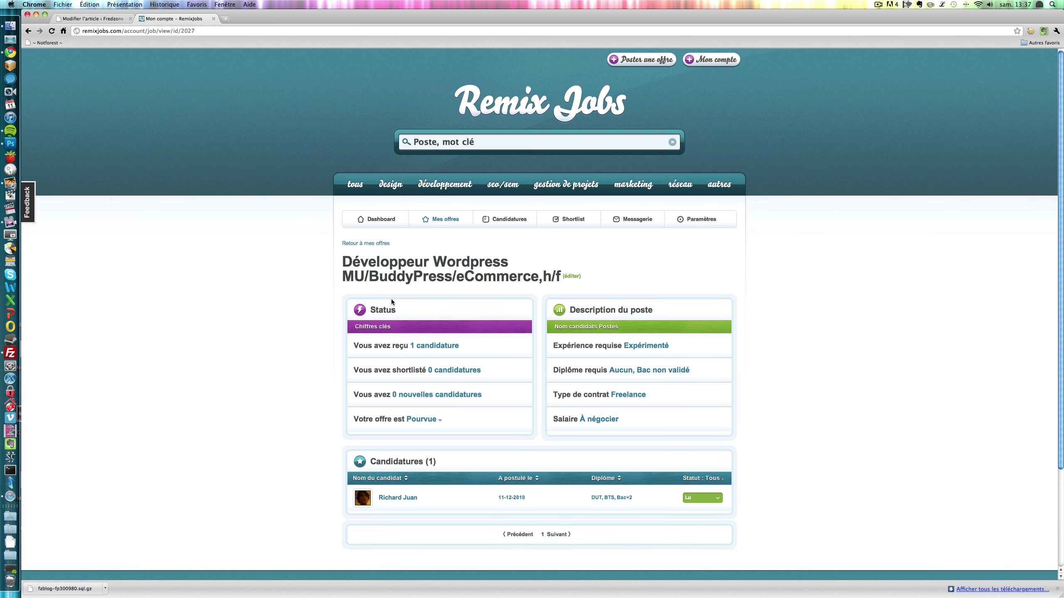
scroll(398, 314, down, 5)
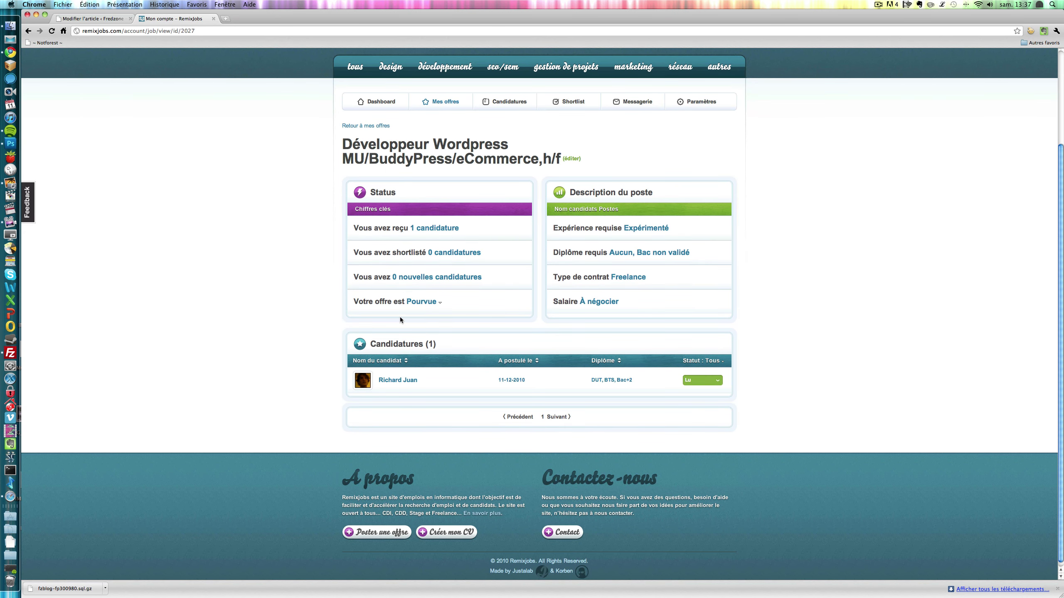
scroll(496, 450, up, 3)
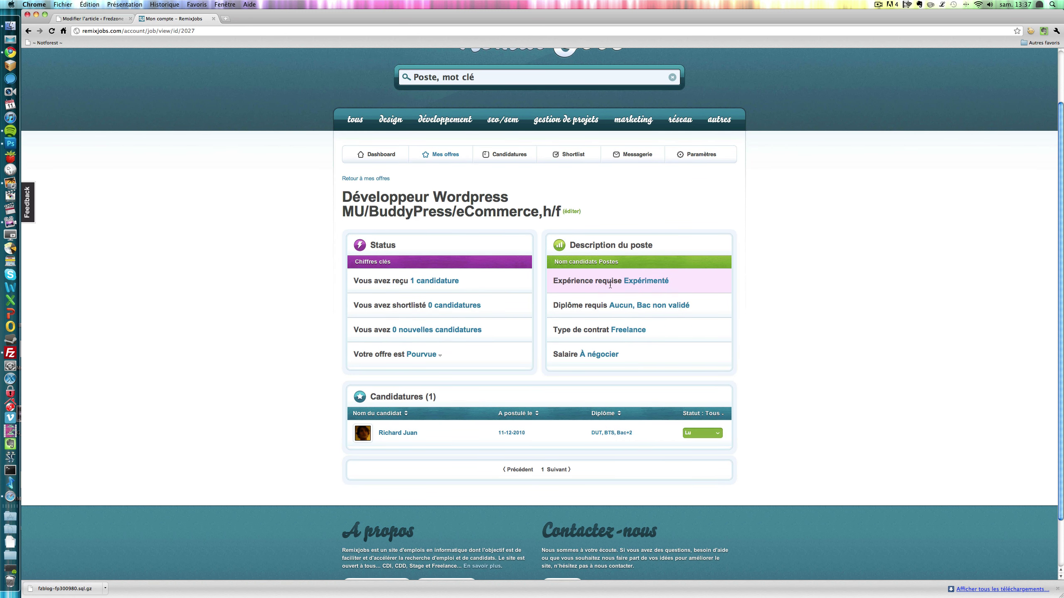
scroll(610, 286, up, 1)
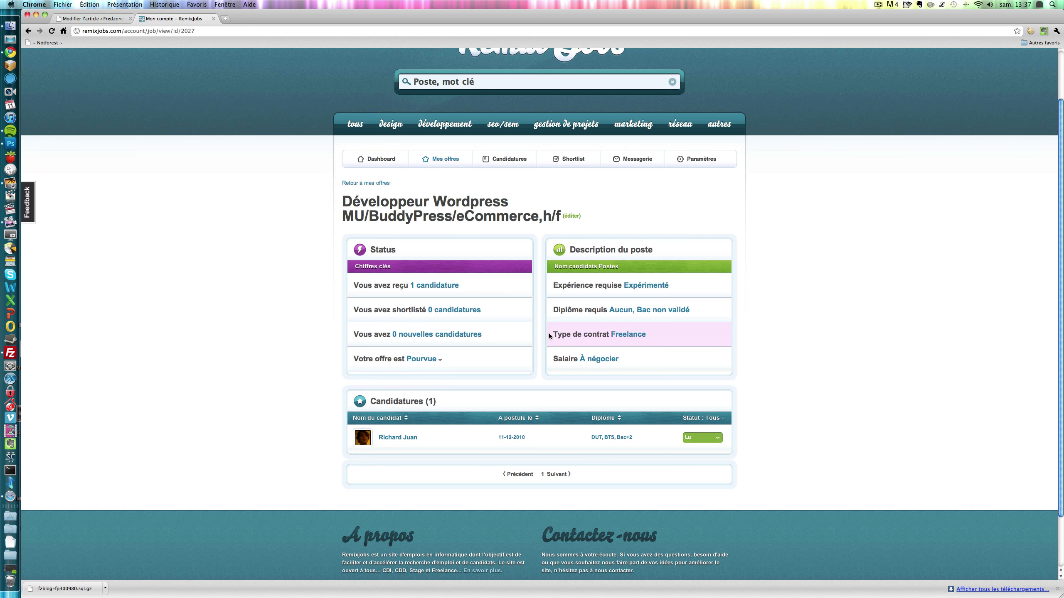
scroll(549, 340, up, 1)
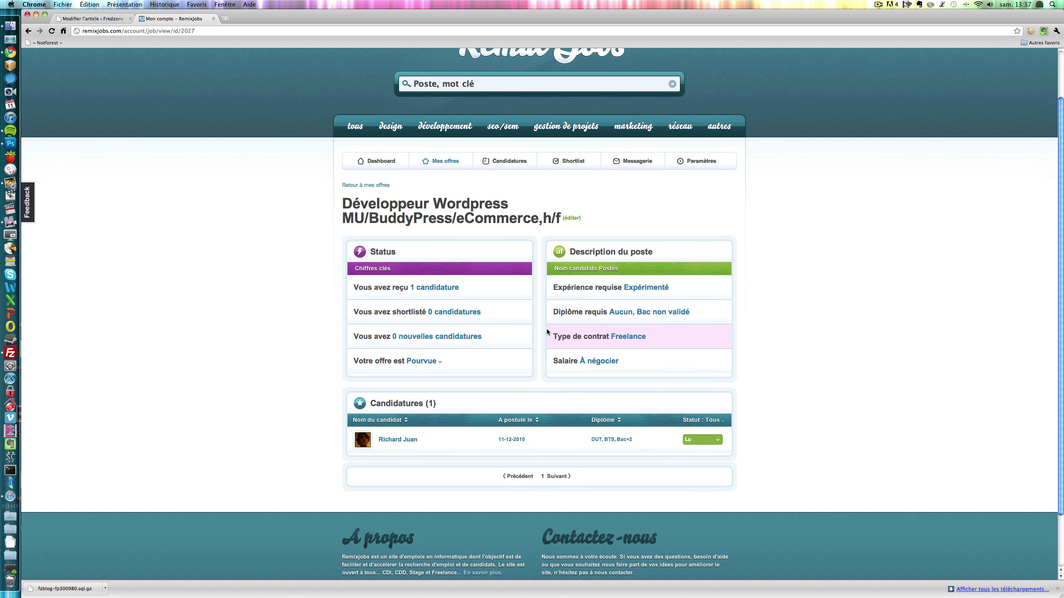
click(572, 219)
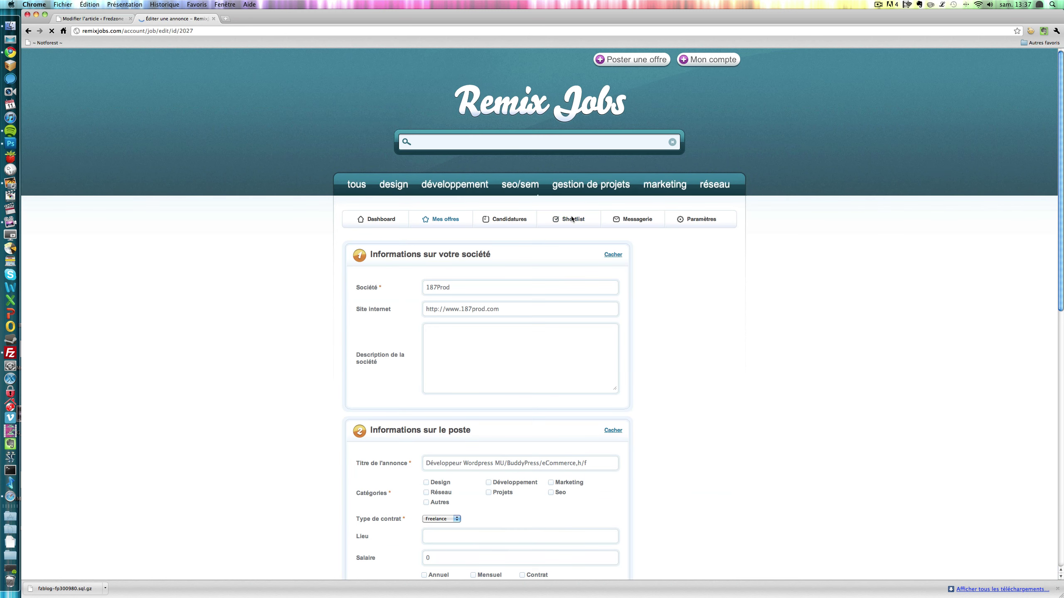
- Post the edited Wordpress developer offer and review its details: Expérimenté, Freelance, salary À négocier
scroll(341, 266, down, 12)
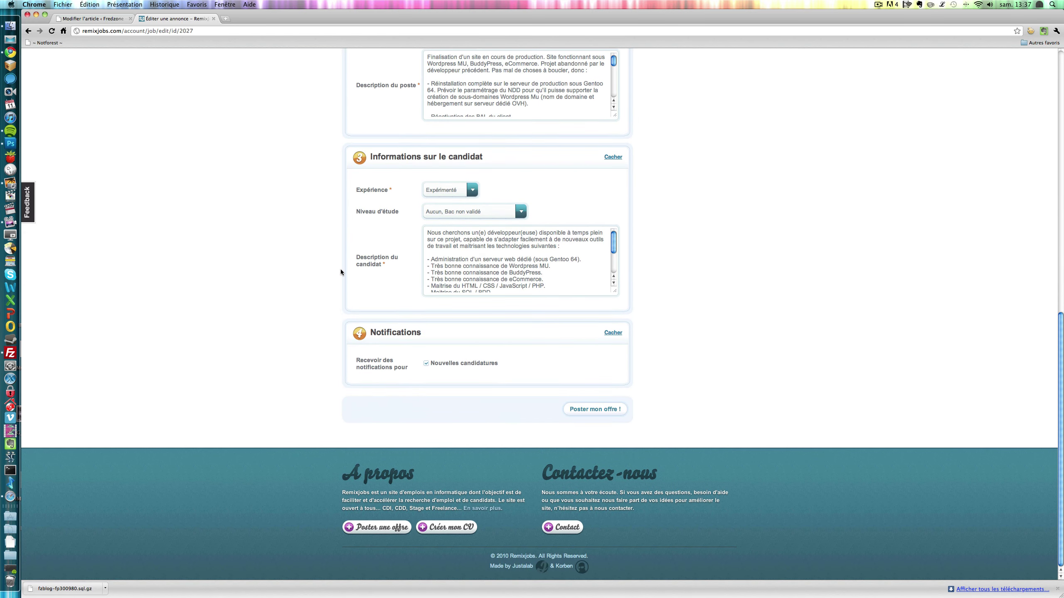
scroll(340, 269, up, 15)
scroll(341, 269, down, 15)
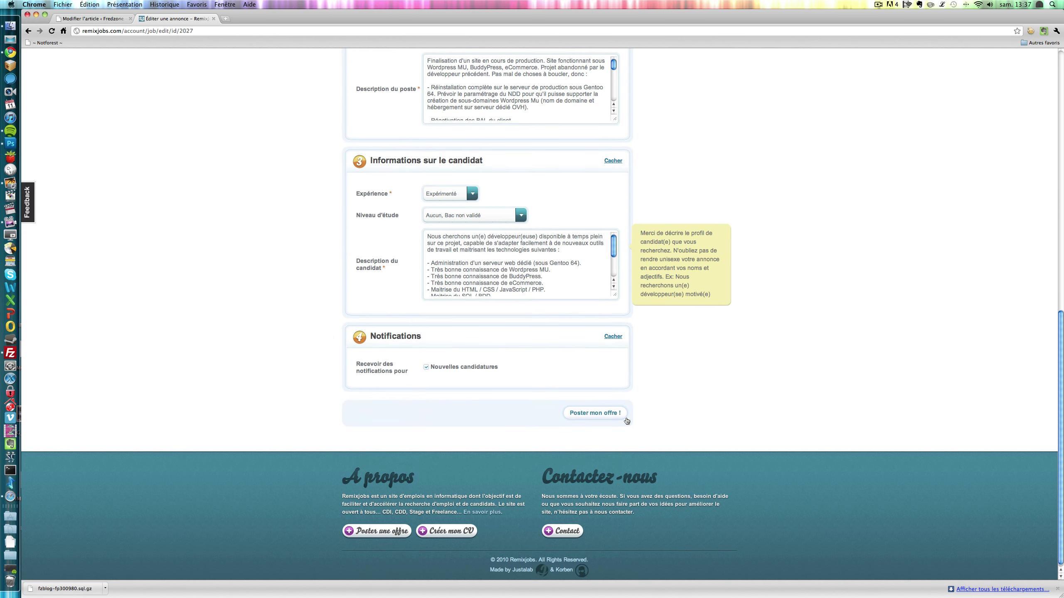
click(595, 412)
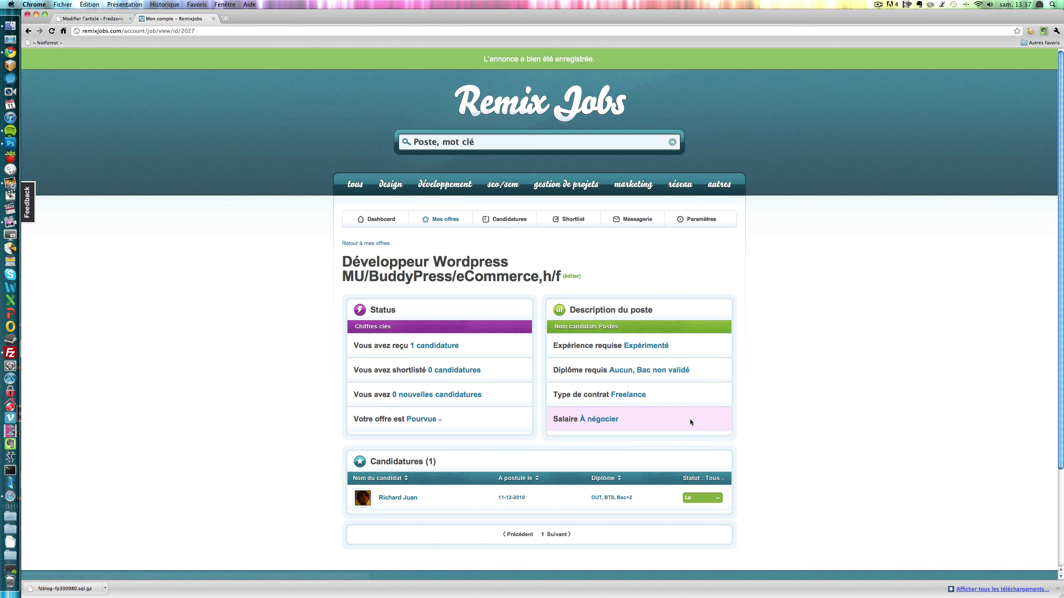
scroll(689, 418, down, 5)
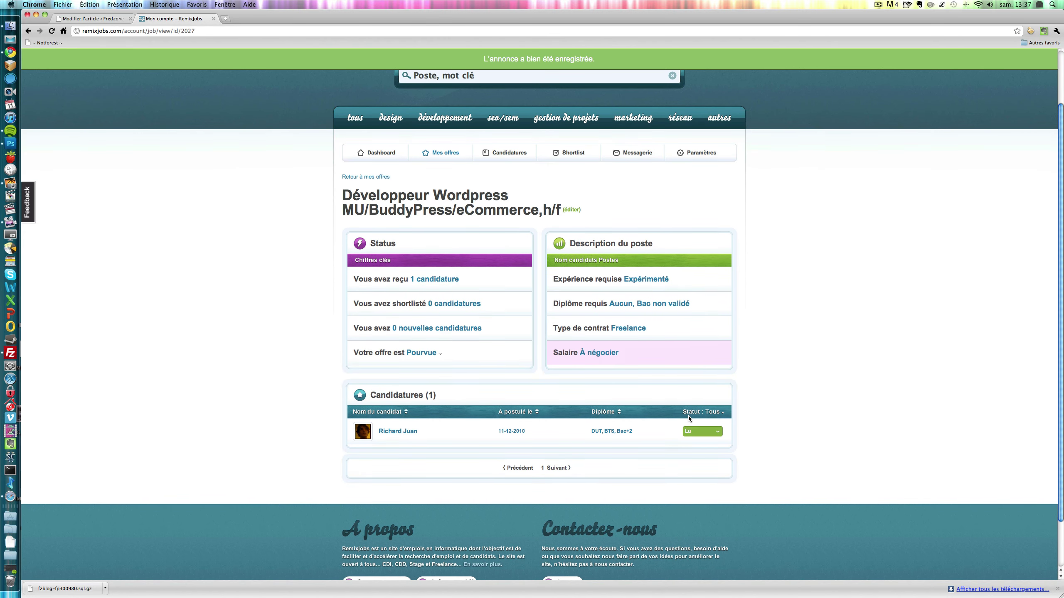
scroll(689, 418, up, 5)
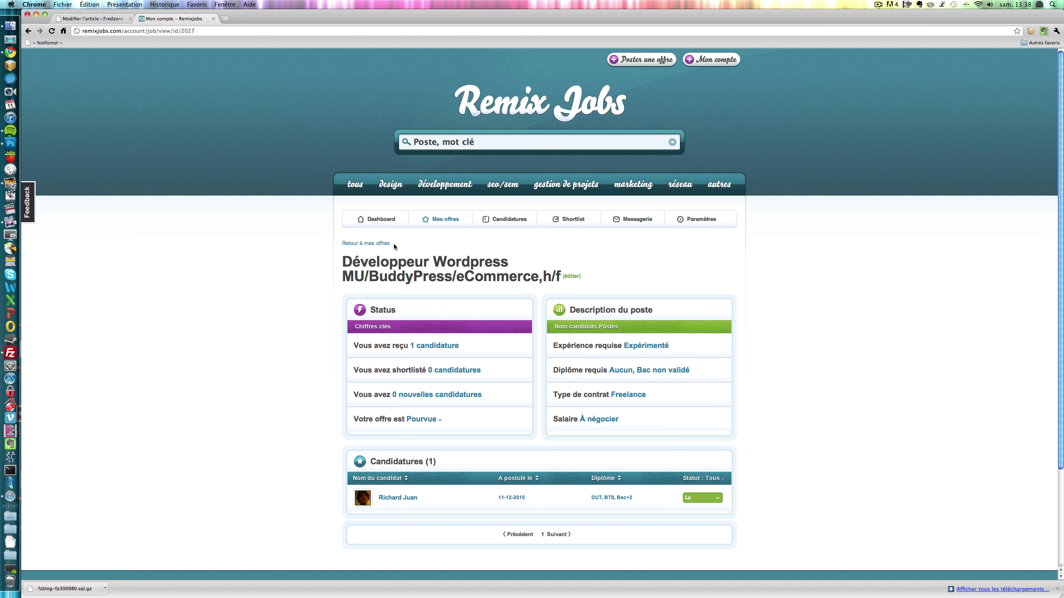
- From the recruiter dashboard, open Candidatures and change the application's status from Lu to Refusé
click(372, 243)
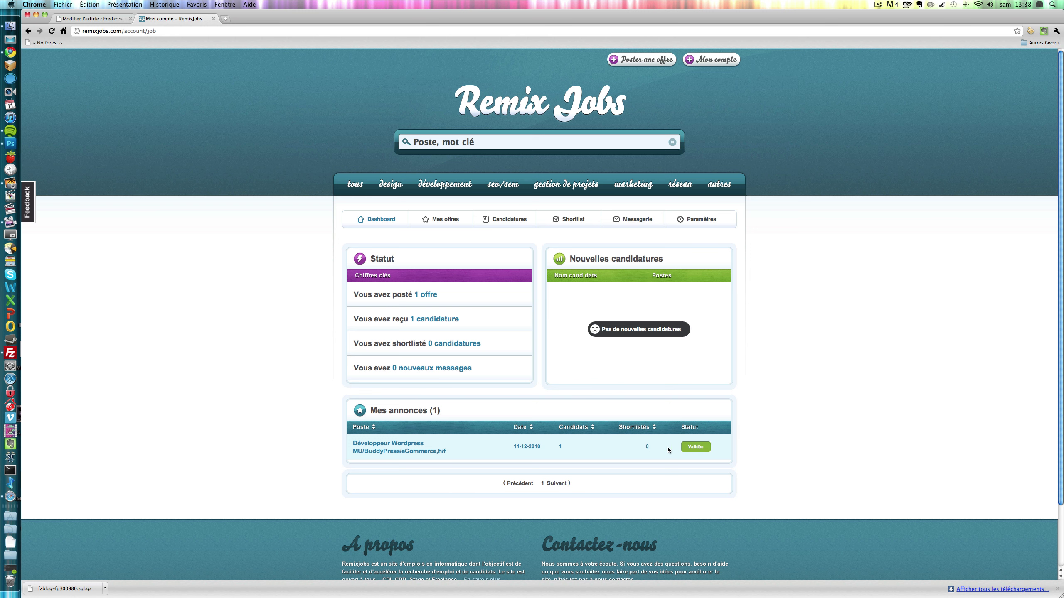
click(494, 226)
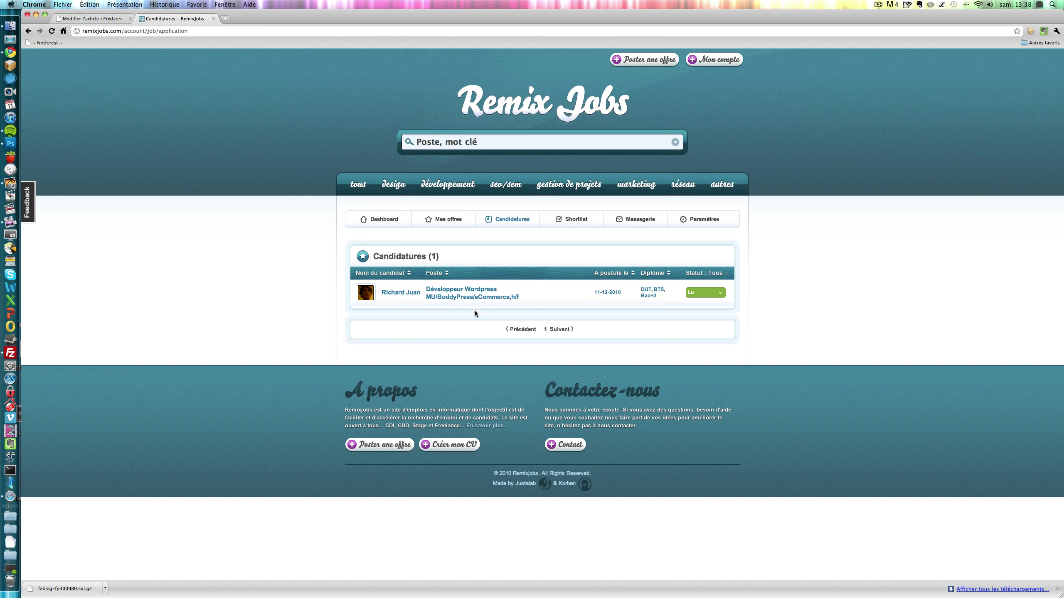
click(719, 295)
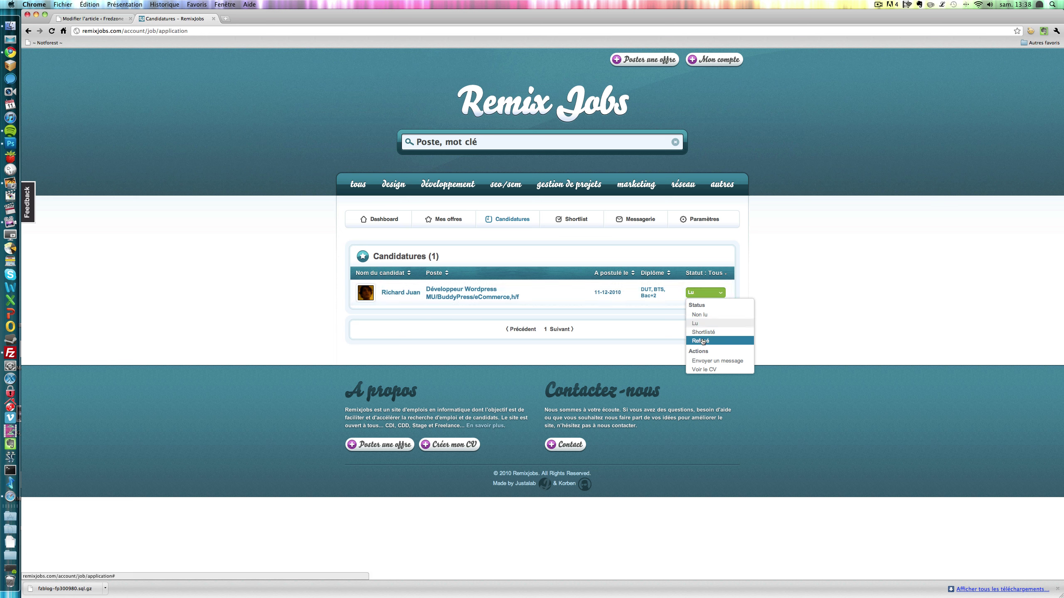
click(703, 342)
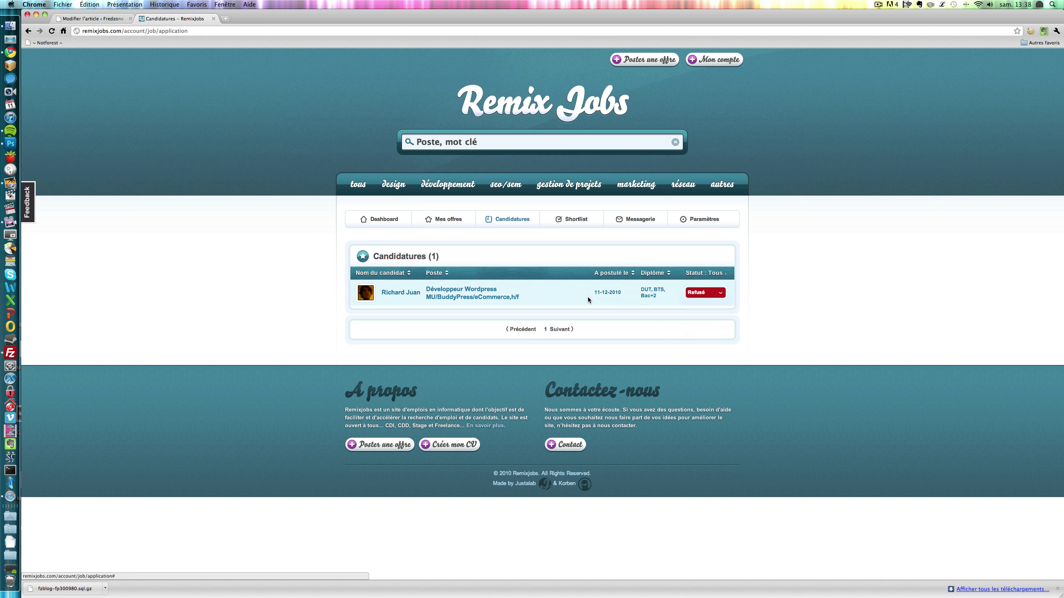
- Set the application's status to Shortlisté and confirm the applicant now appears in the Shortlist
click(571, 226)
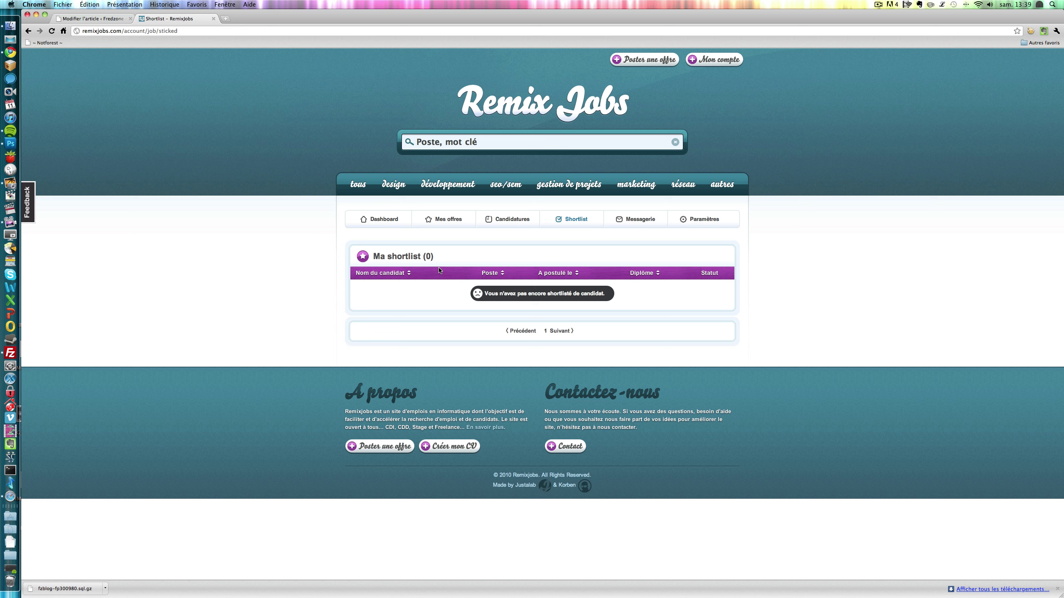
click(508, 219)
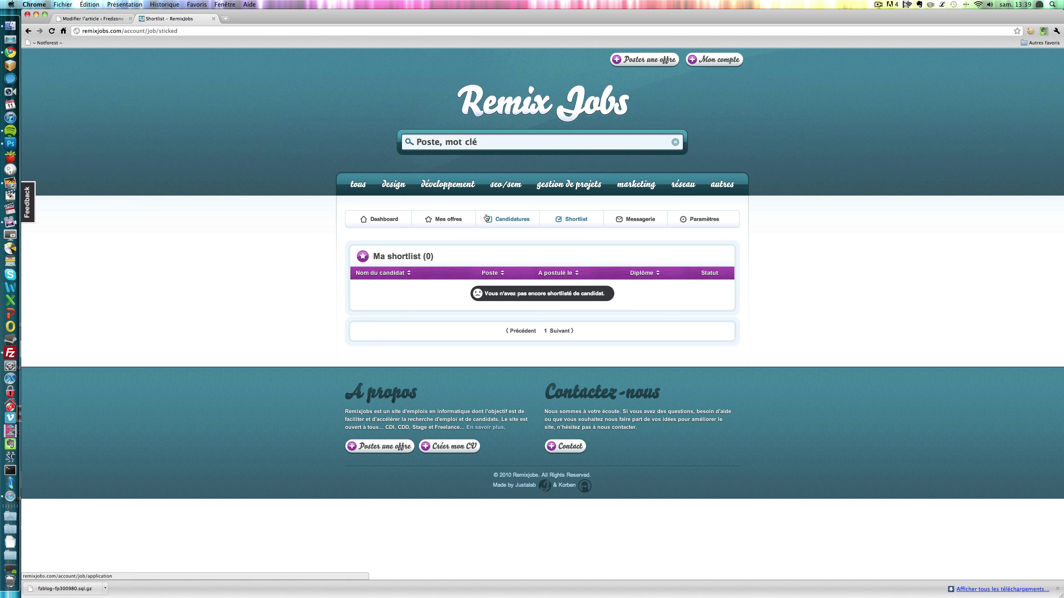
click(722, 295)
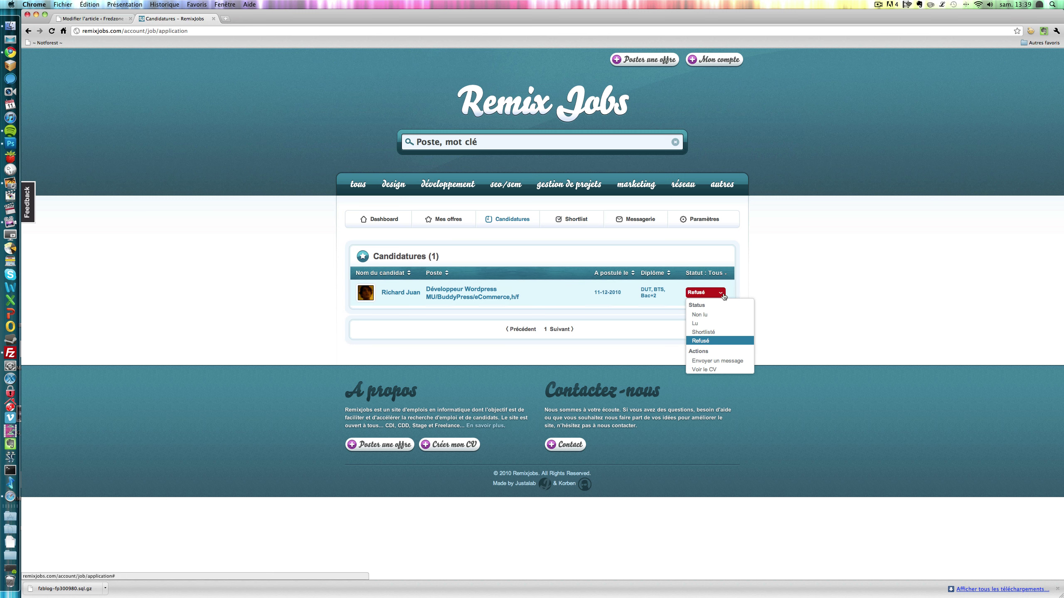
click(707, 332)
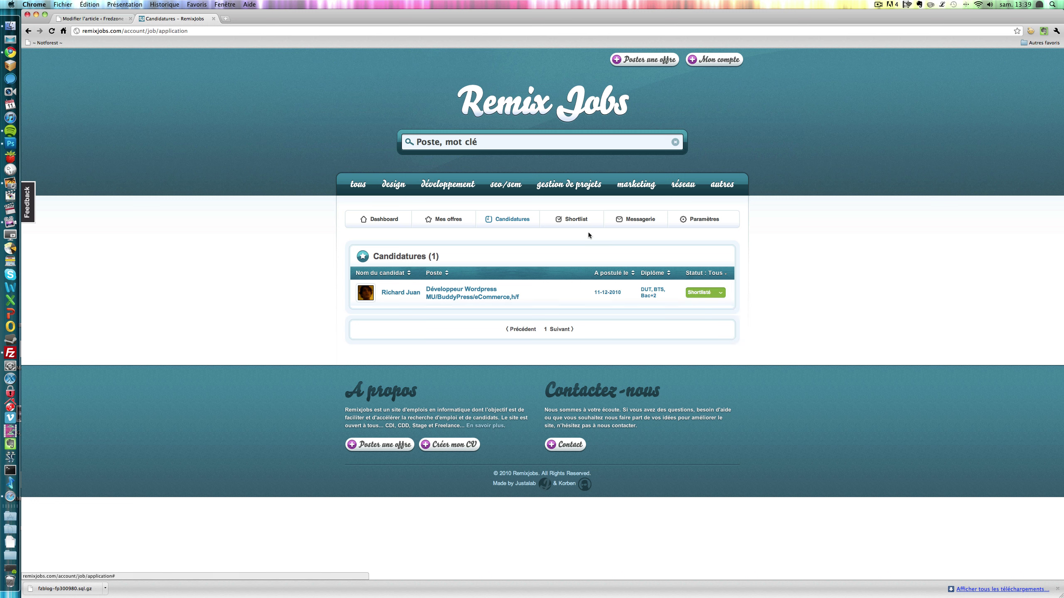
click(583, 222)
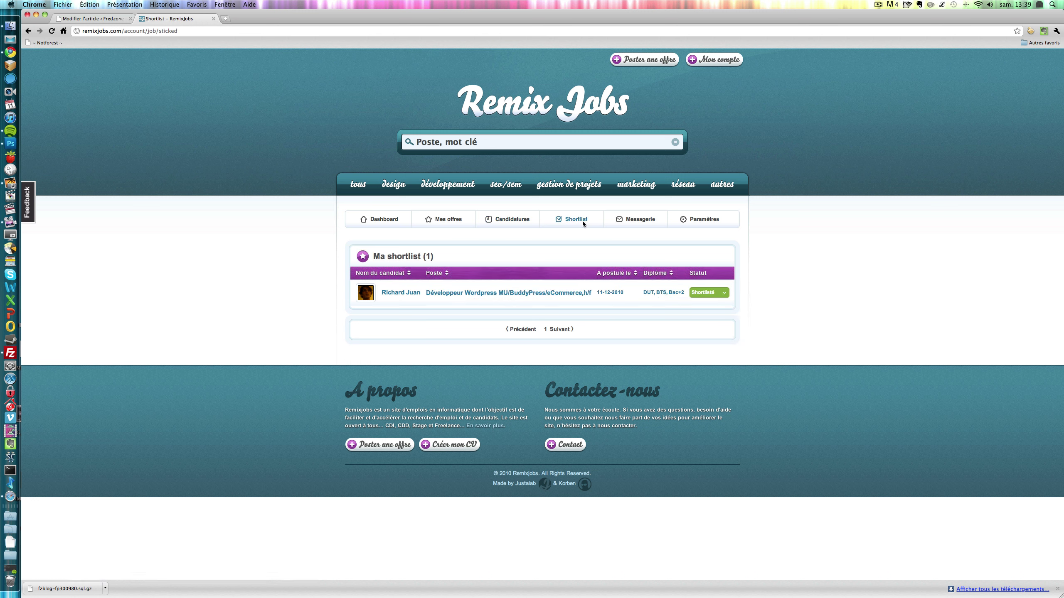
- Change the application back to Refusé and verify the Shortlist is empty again
click(497, 220)
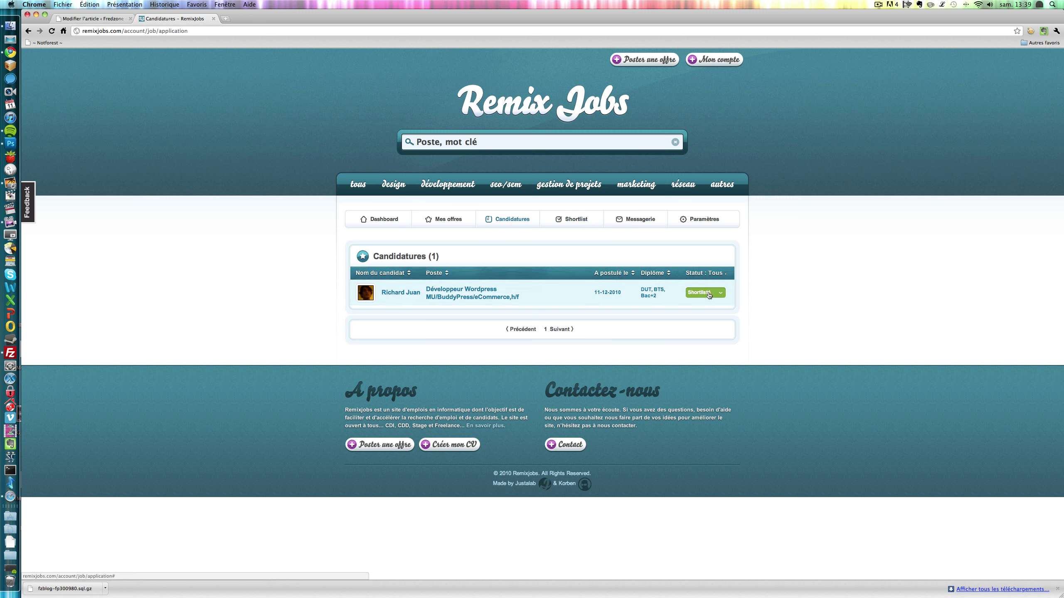
click(722, 295)
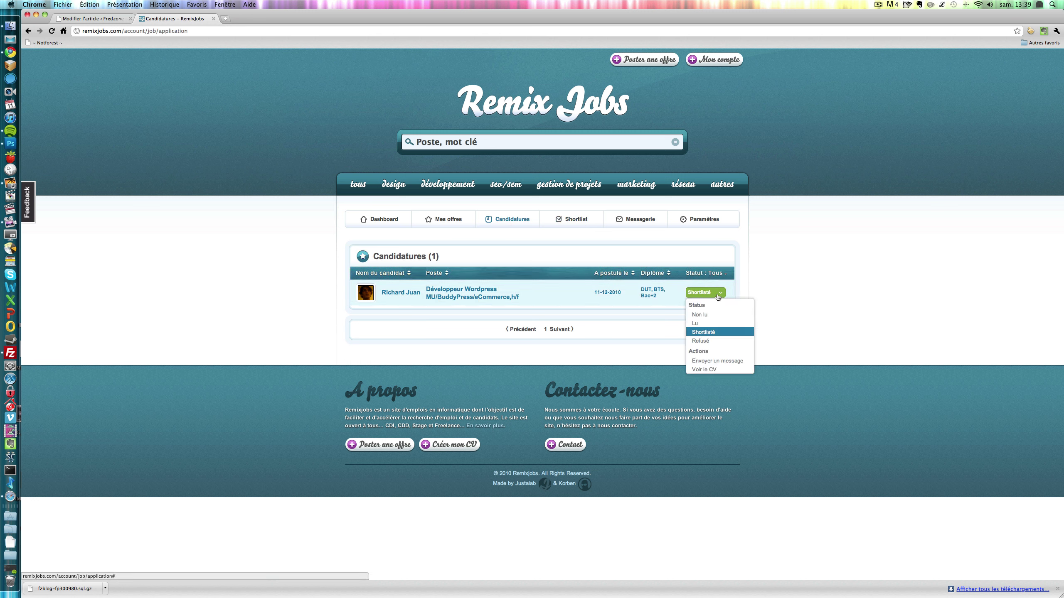
click(699, 340)
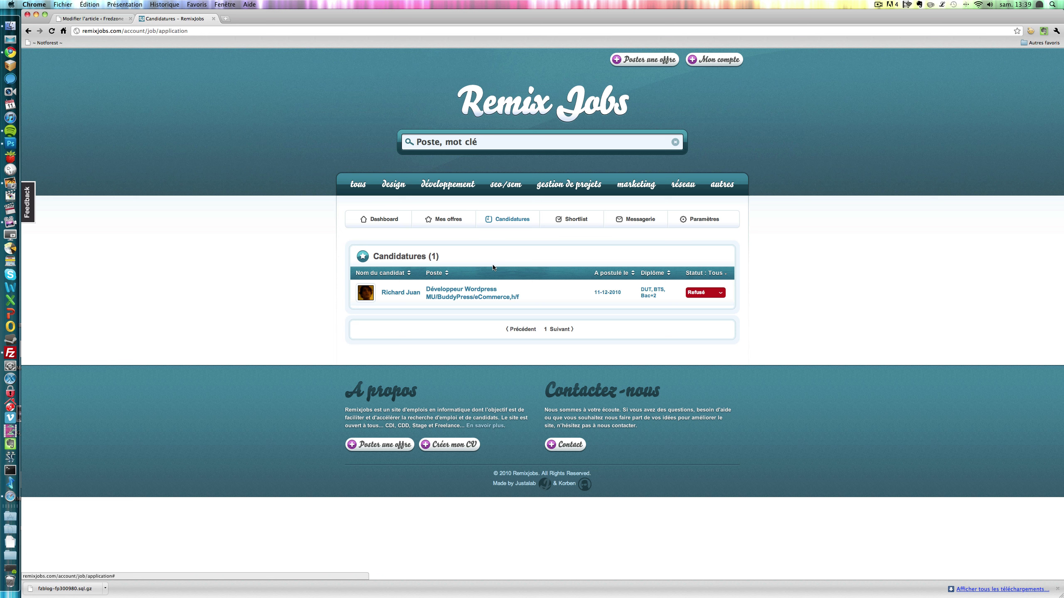
click(561, 217)
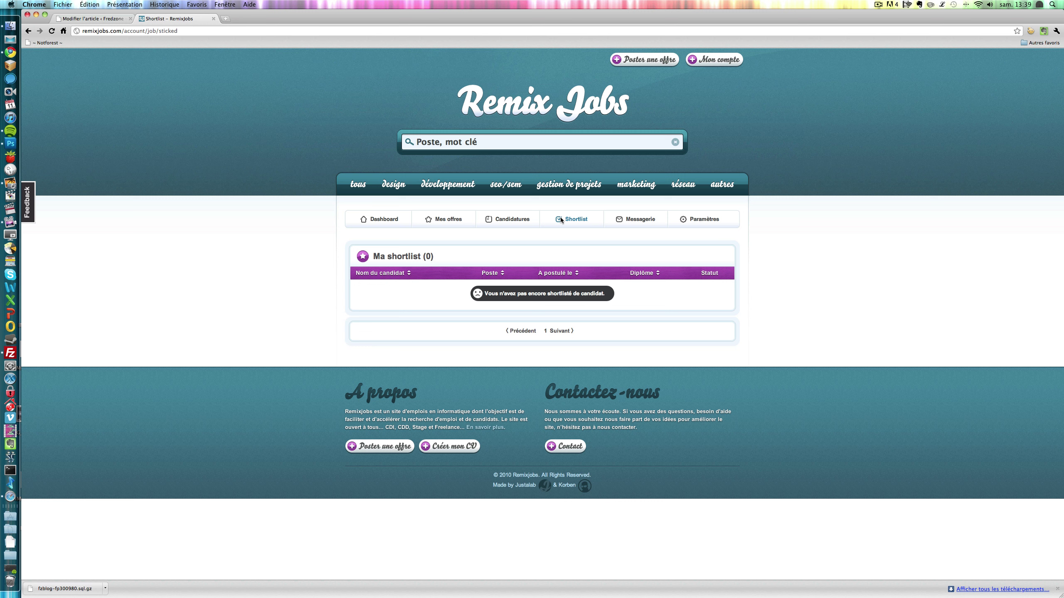
- Check the empty Messagerie inbox, then review the Infos personnelles and Infos société settings
click(650, 226)
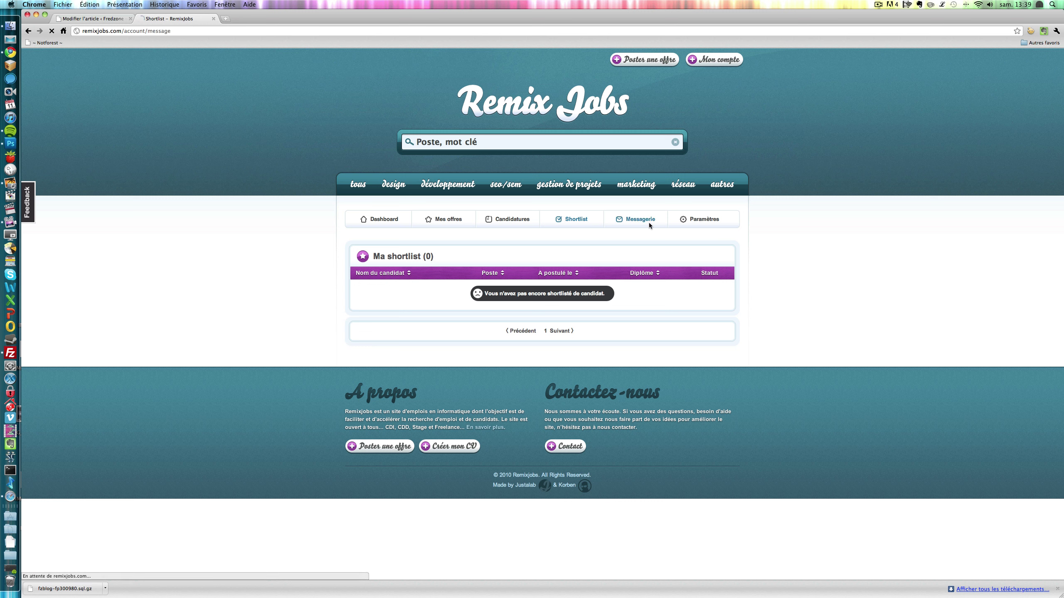
click(695, 221)
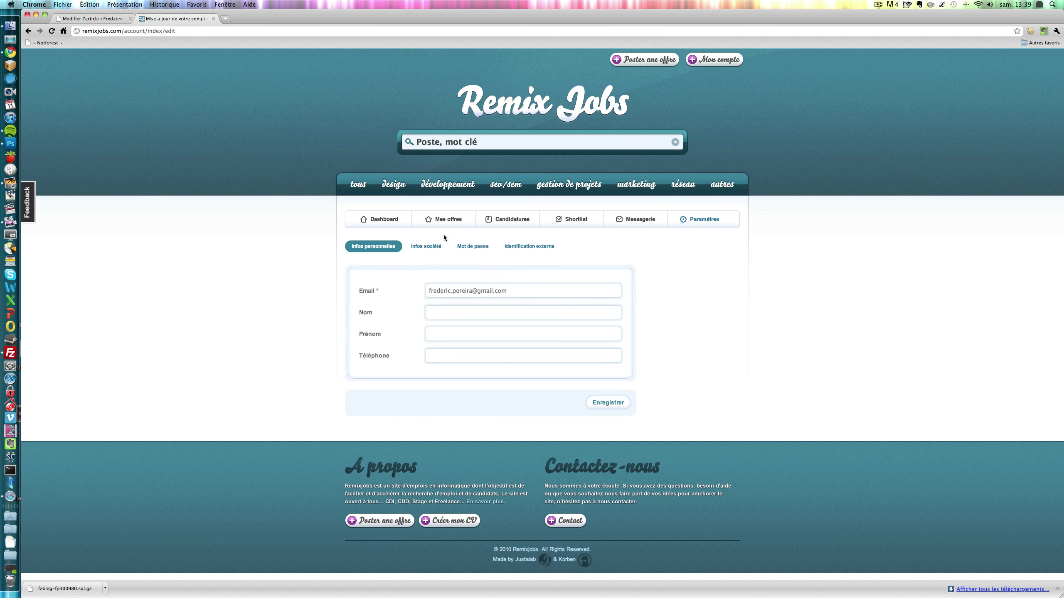
click(431, 253)
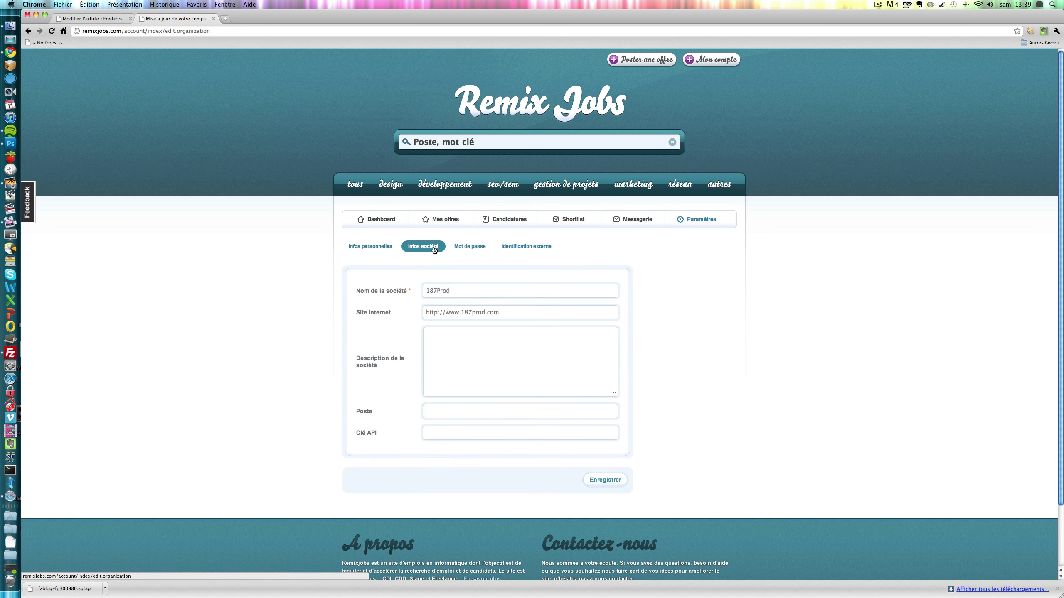
click(374, 247)
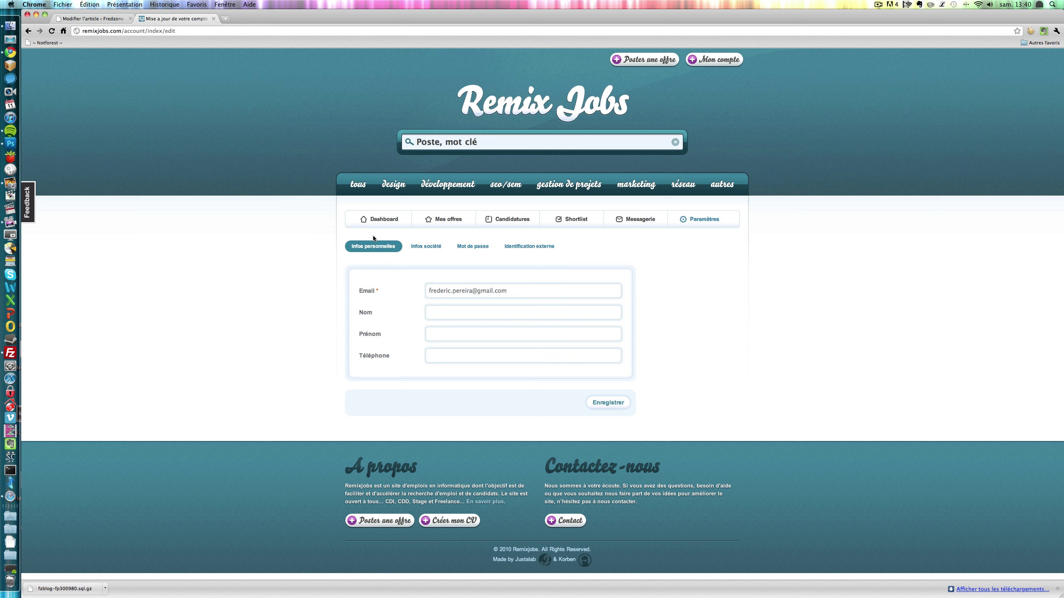
click(426, 246)
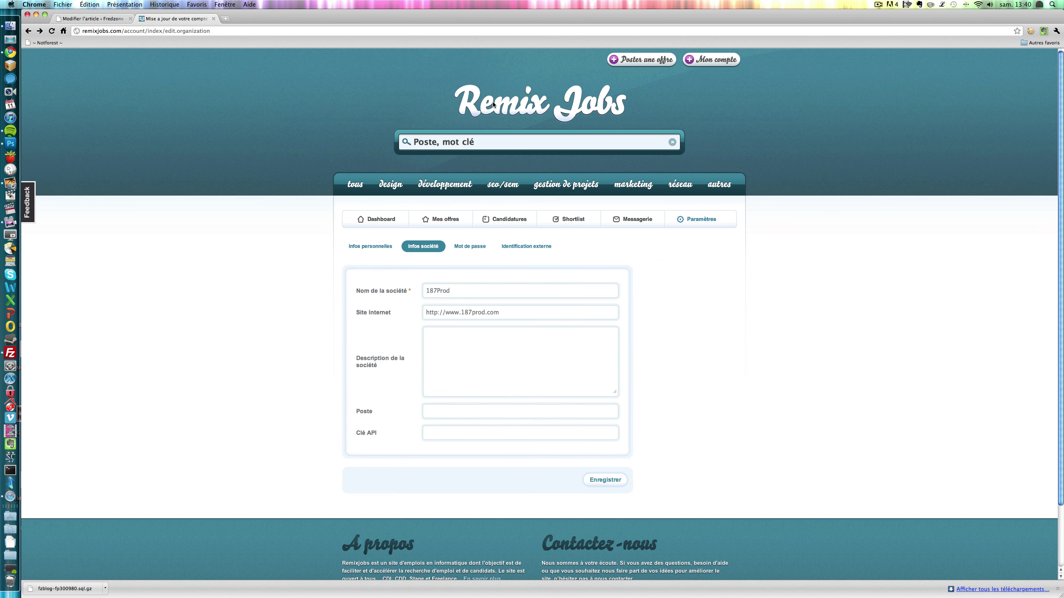
- Look through the blank Poster une offre form, then go to the all-offers job listing
click(636, 63)
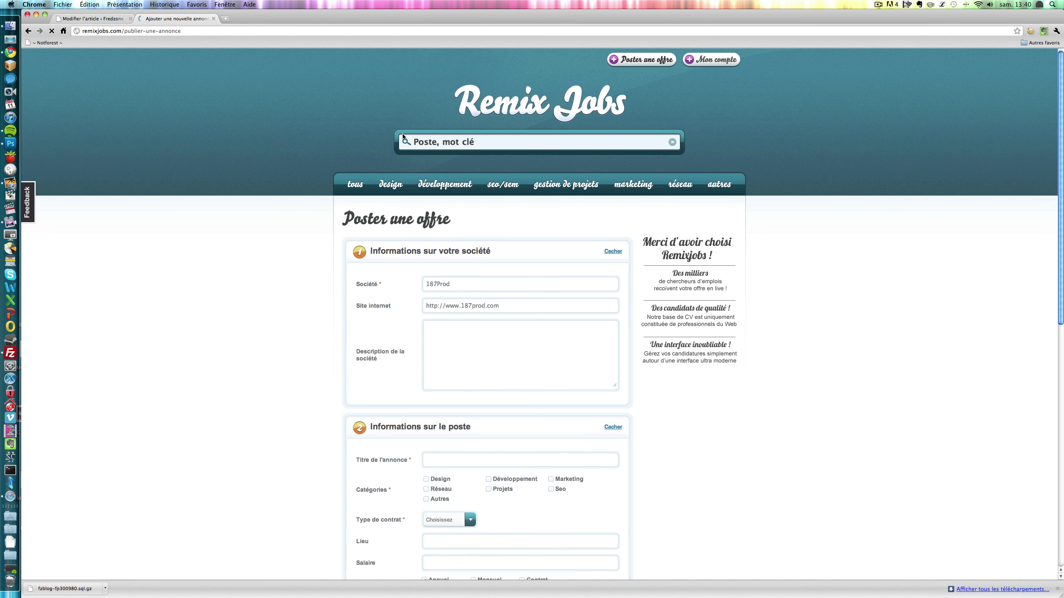
scroll(477, 247, down, 6)
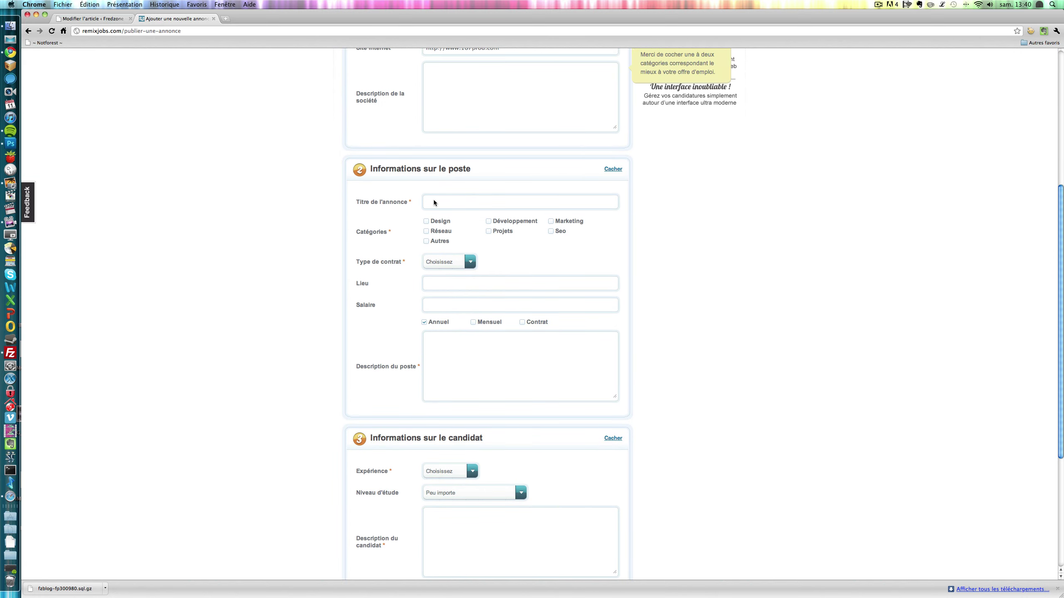
scroll(405, 200, down, 5)
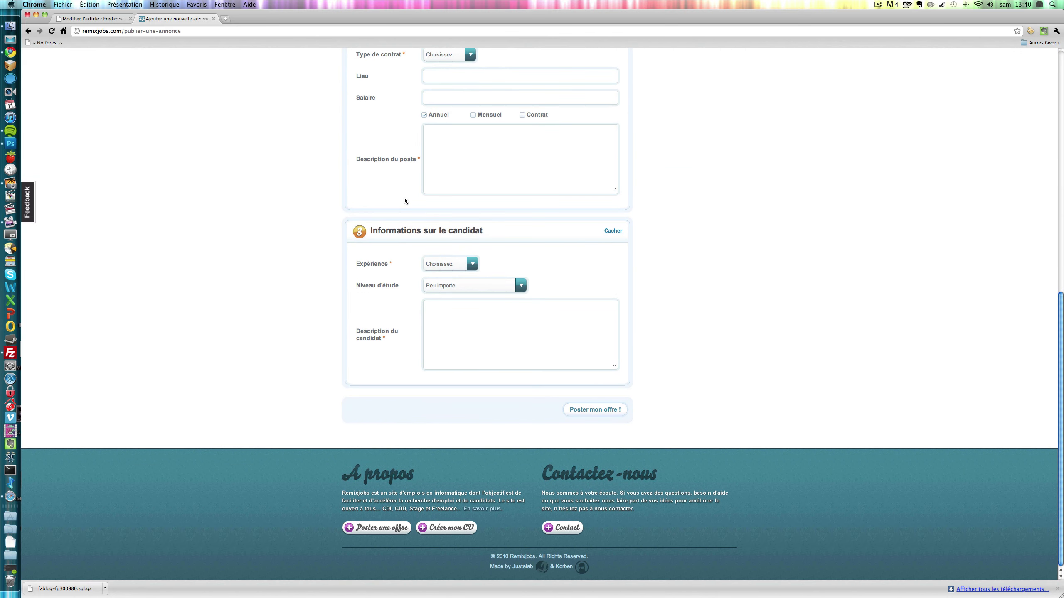
scroll(423, 247, up, 4)
scroll(423, 247, down, 4)
scroll(424, 251, up, 11)
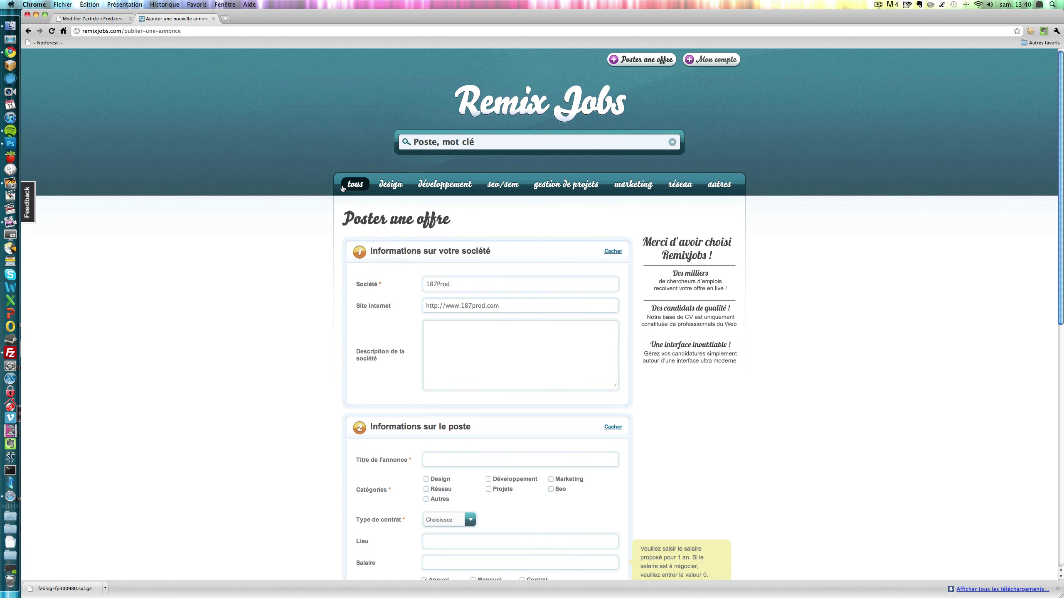
click(355, 184)
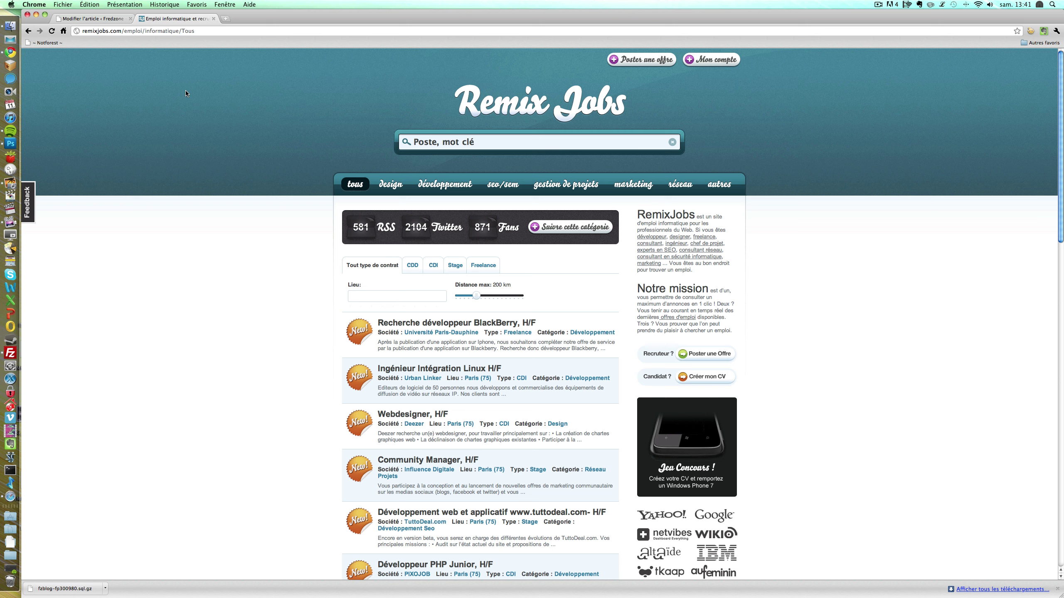
scroll(186, 94, down, 20)
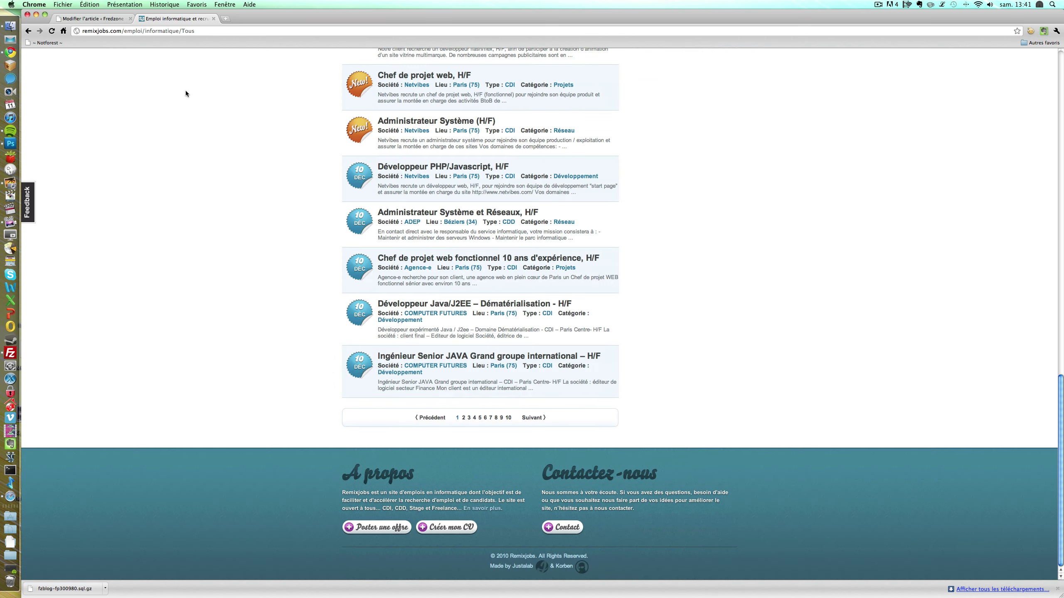
scroll(185, 90, up, 20)
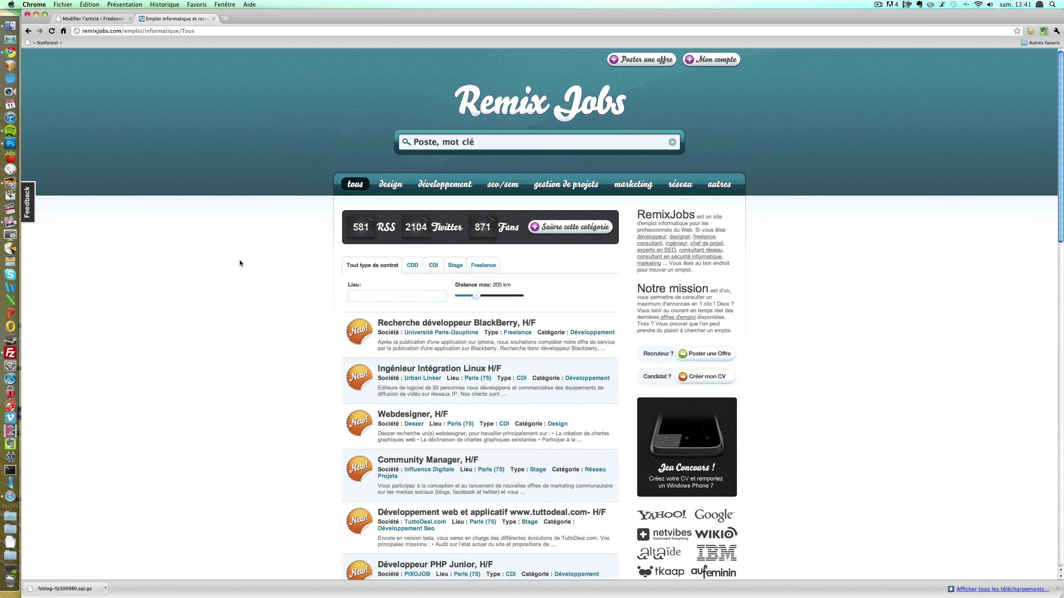
scroll(239, 263, down, 5)
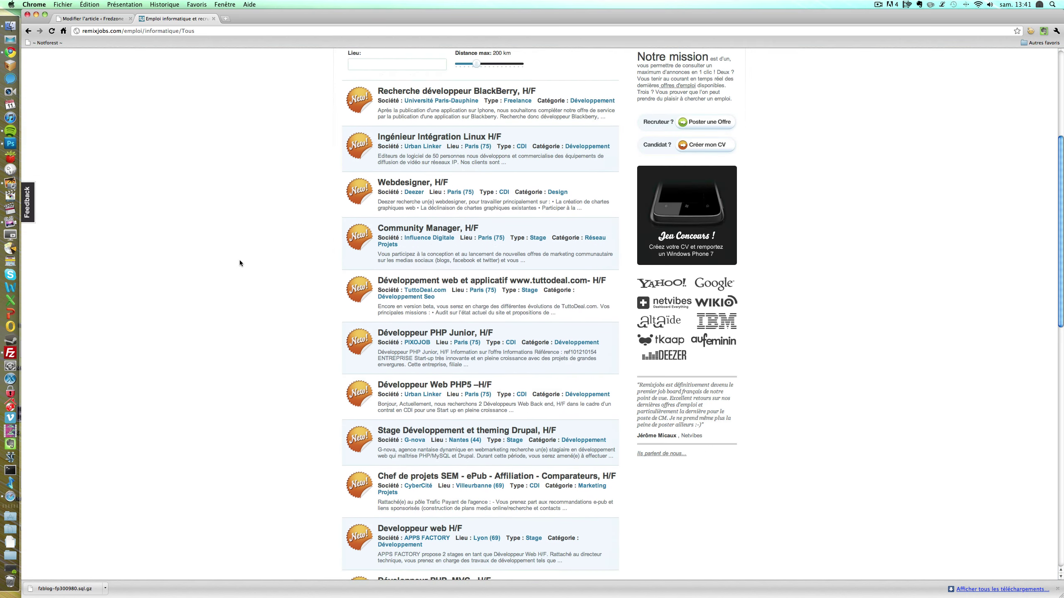
scroll(239, 263, down, 8)
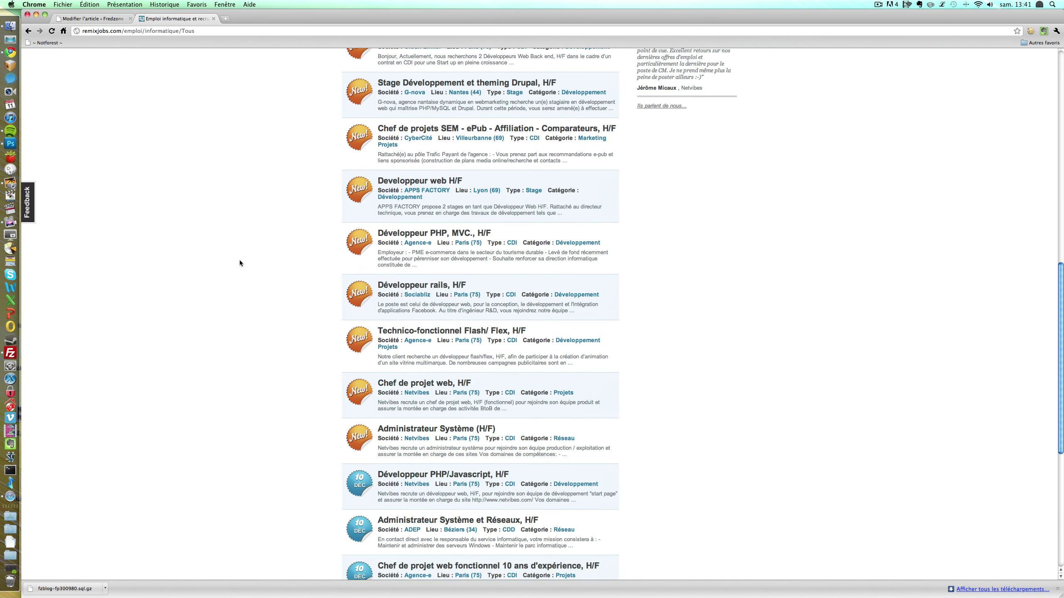
scroll(240, 263, down, 7)
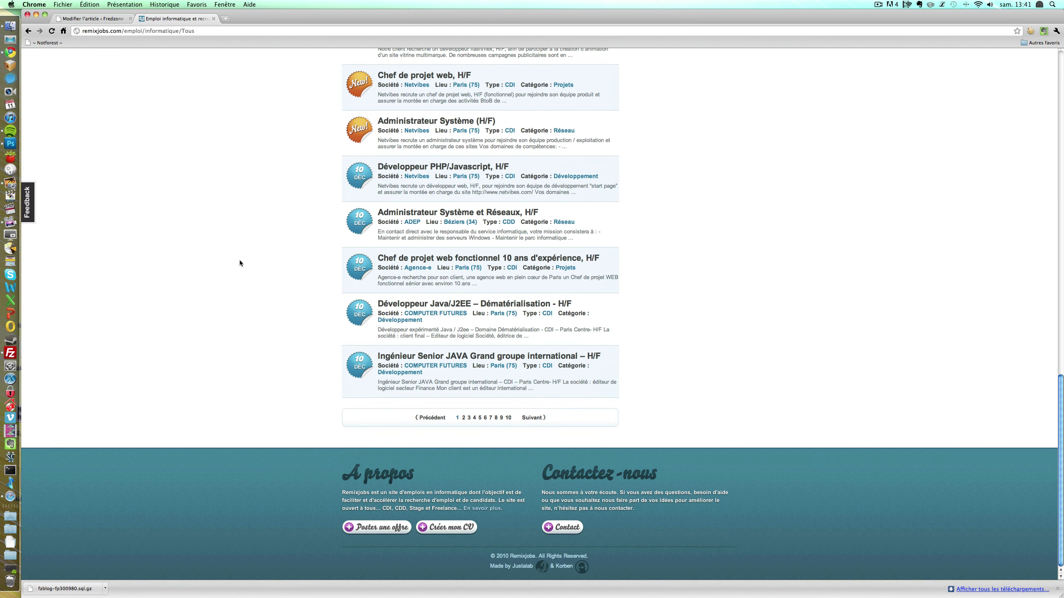
scroll(240, 263, up, 20)
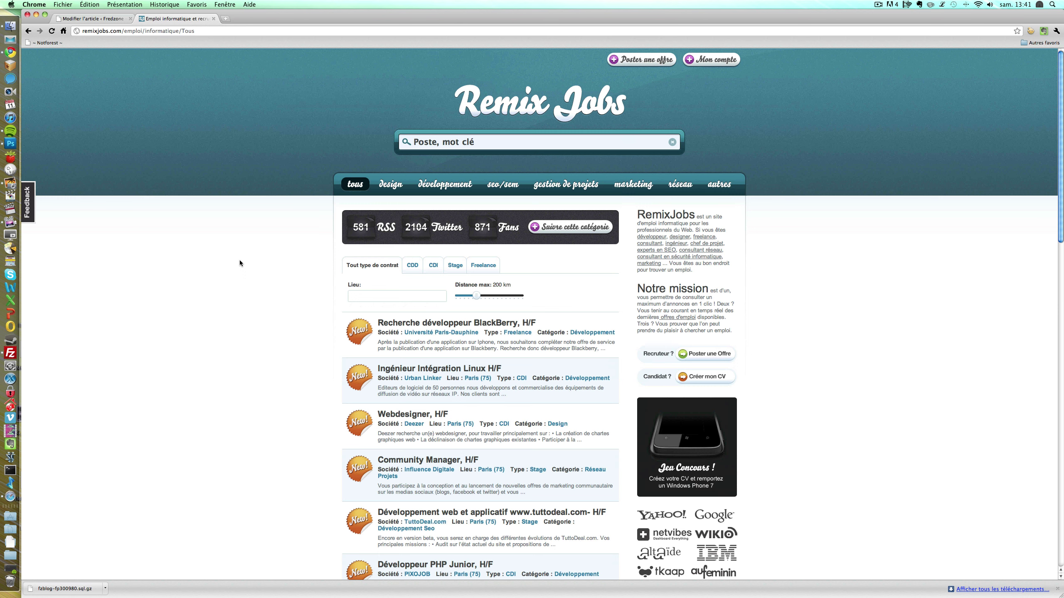
scroll(240, 263, down, 1)
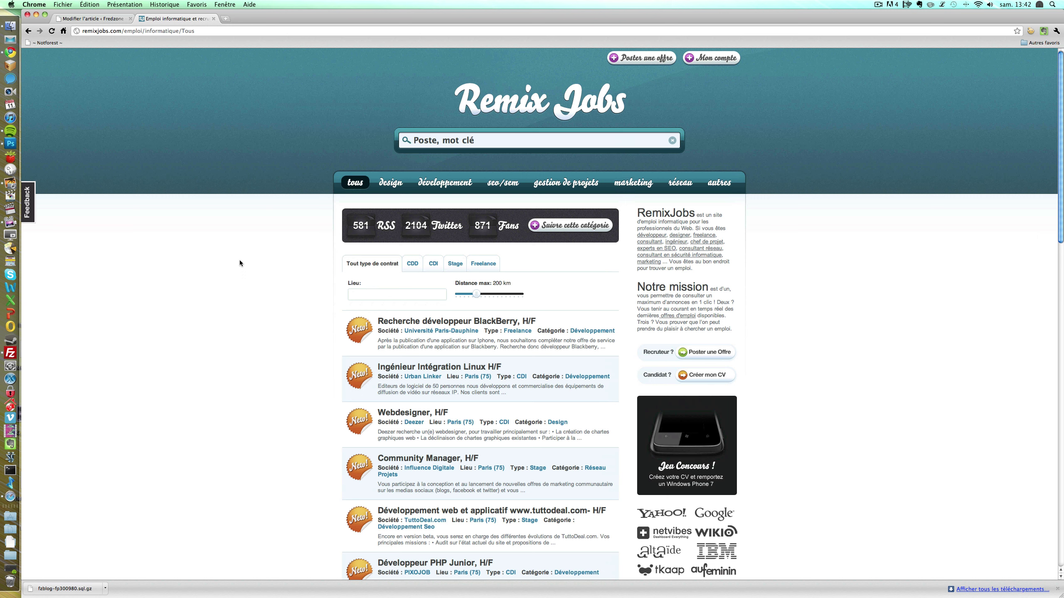
scroll(240, 261, up, 1)
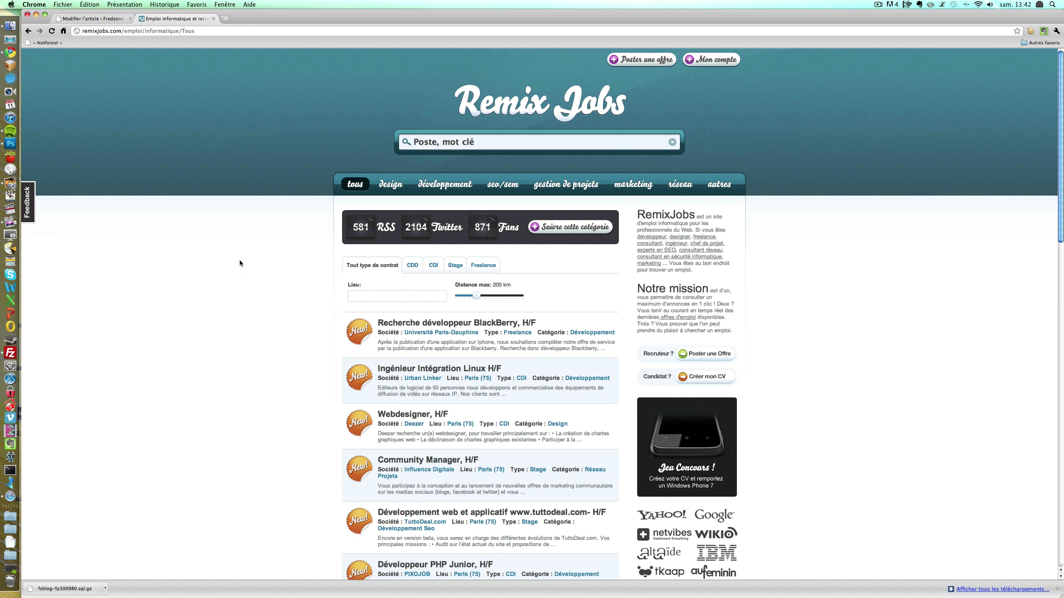